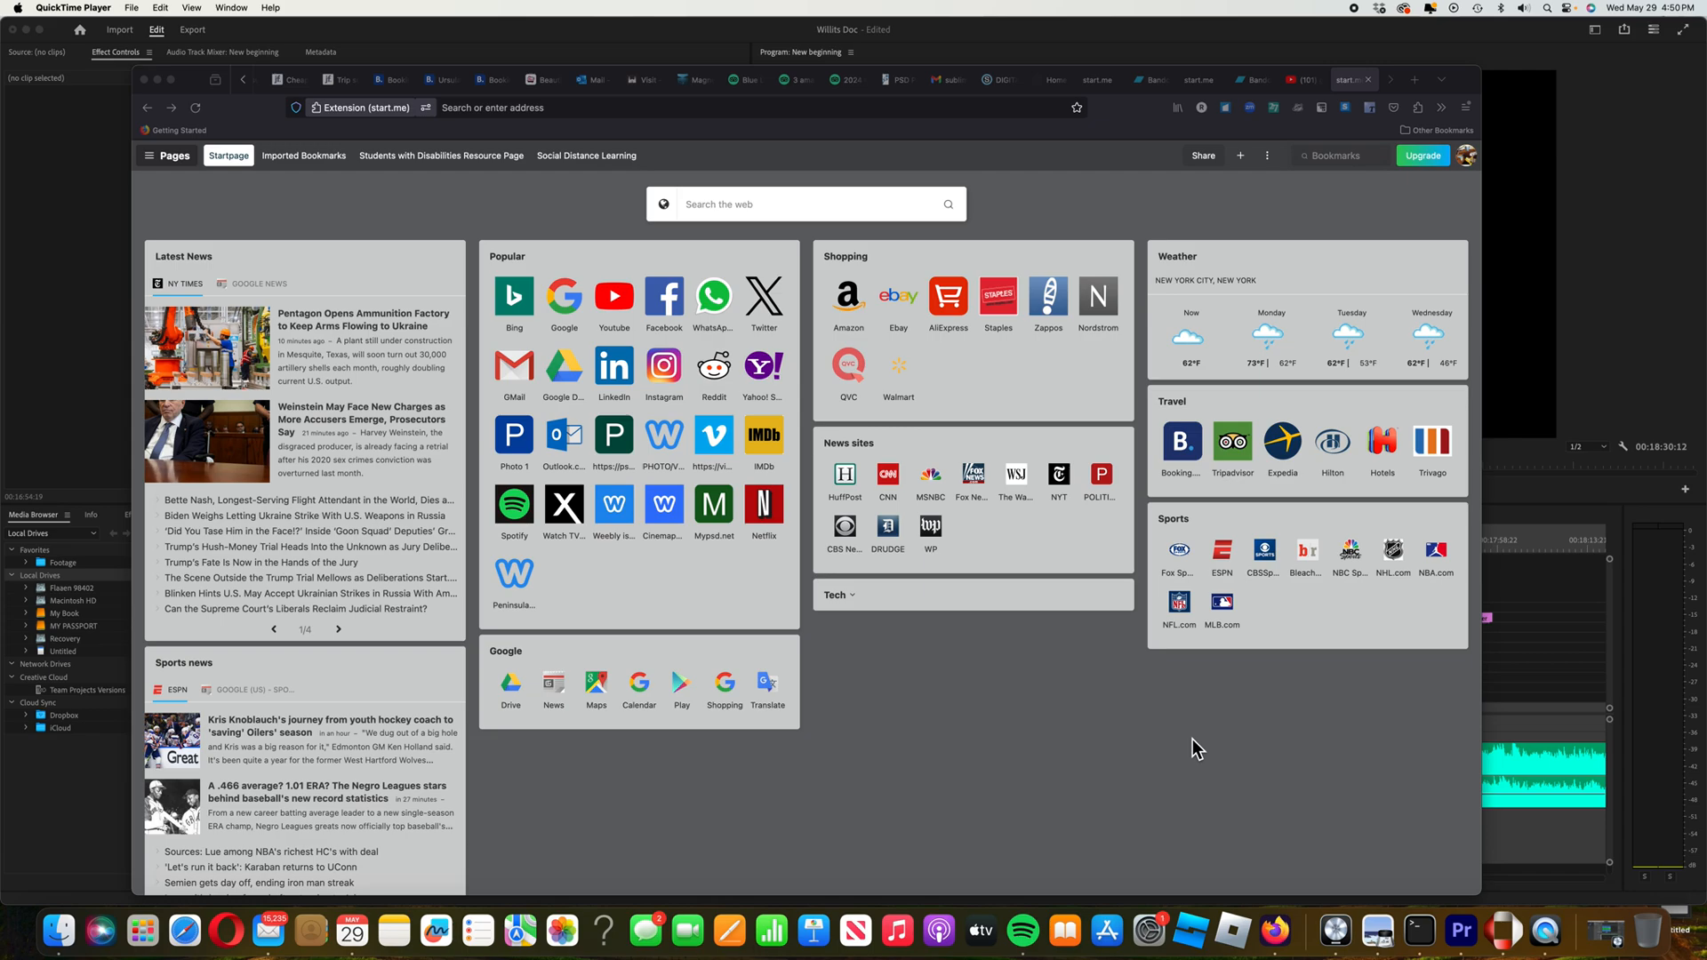
Bring Firefox to the front and open Google's home page from the start.me Google shortcut
{"action": "left_click", "coordinate": [570, 307]}
{"action": "left_click", "coordinate": [571, 307]}
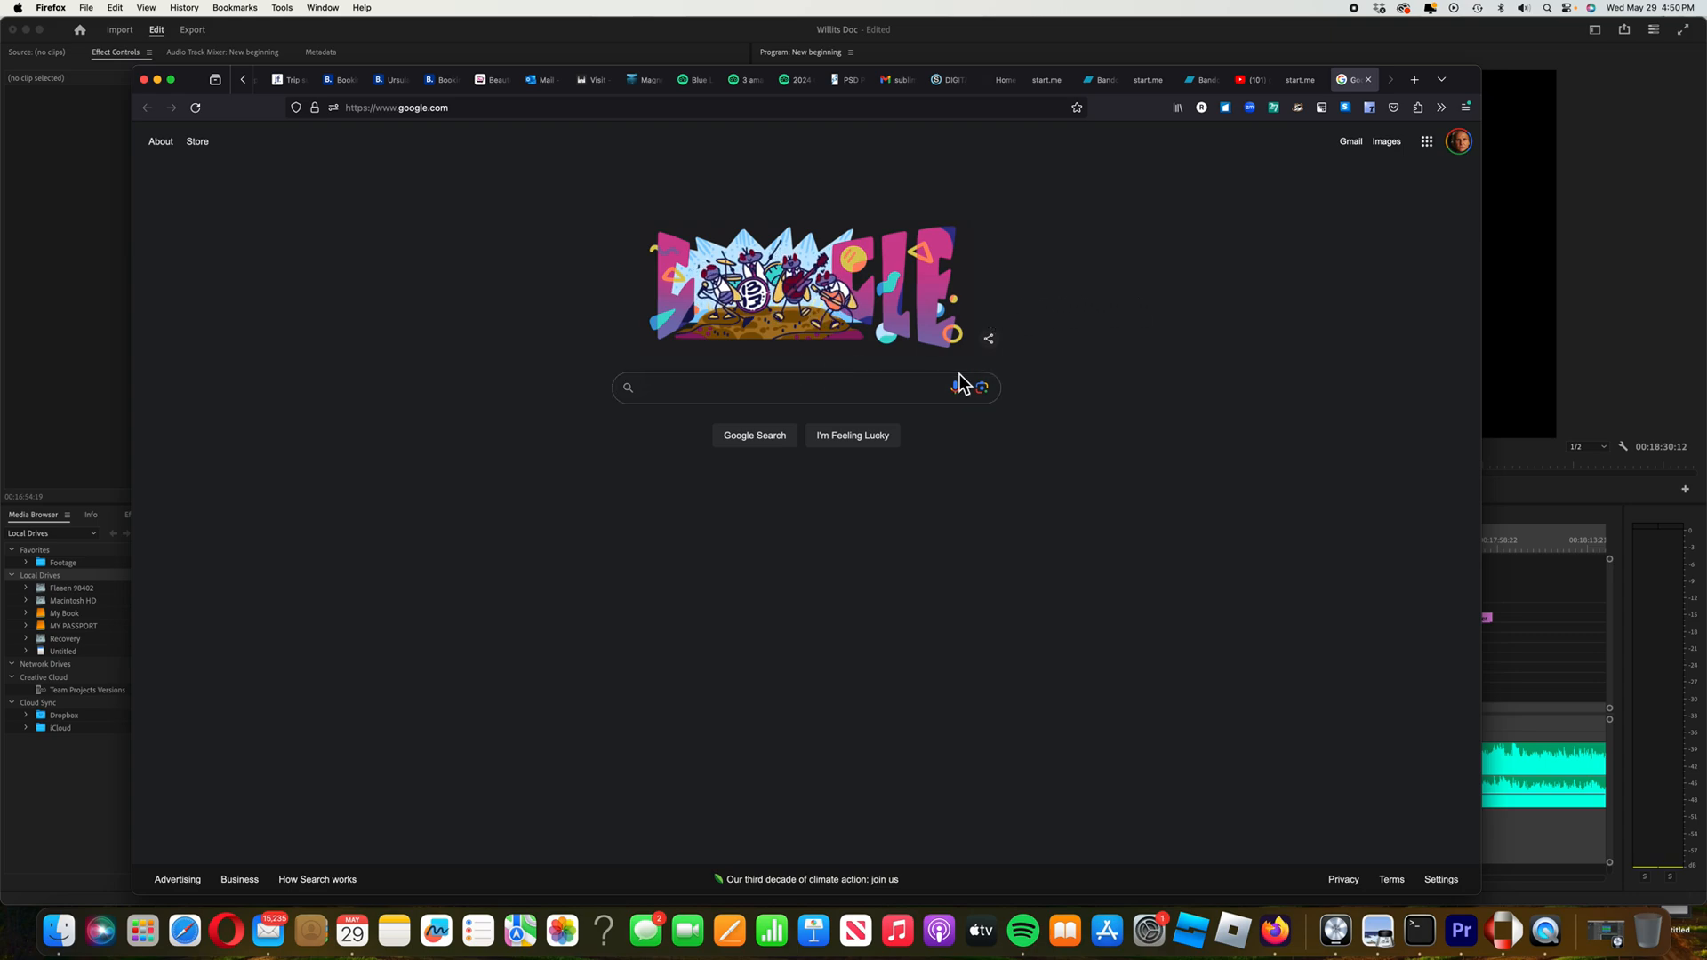
Open the Google account panel, then the apps launcher listing Gmail, Maps, Drive and more
{"action": "left_click", "coordinate": [1459, 142]}
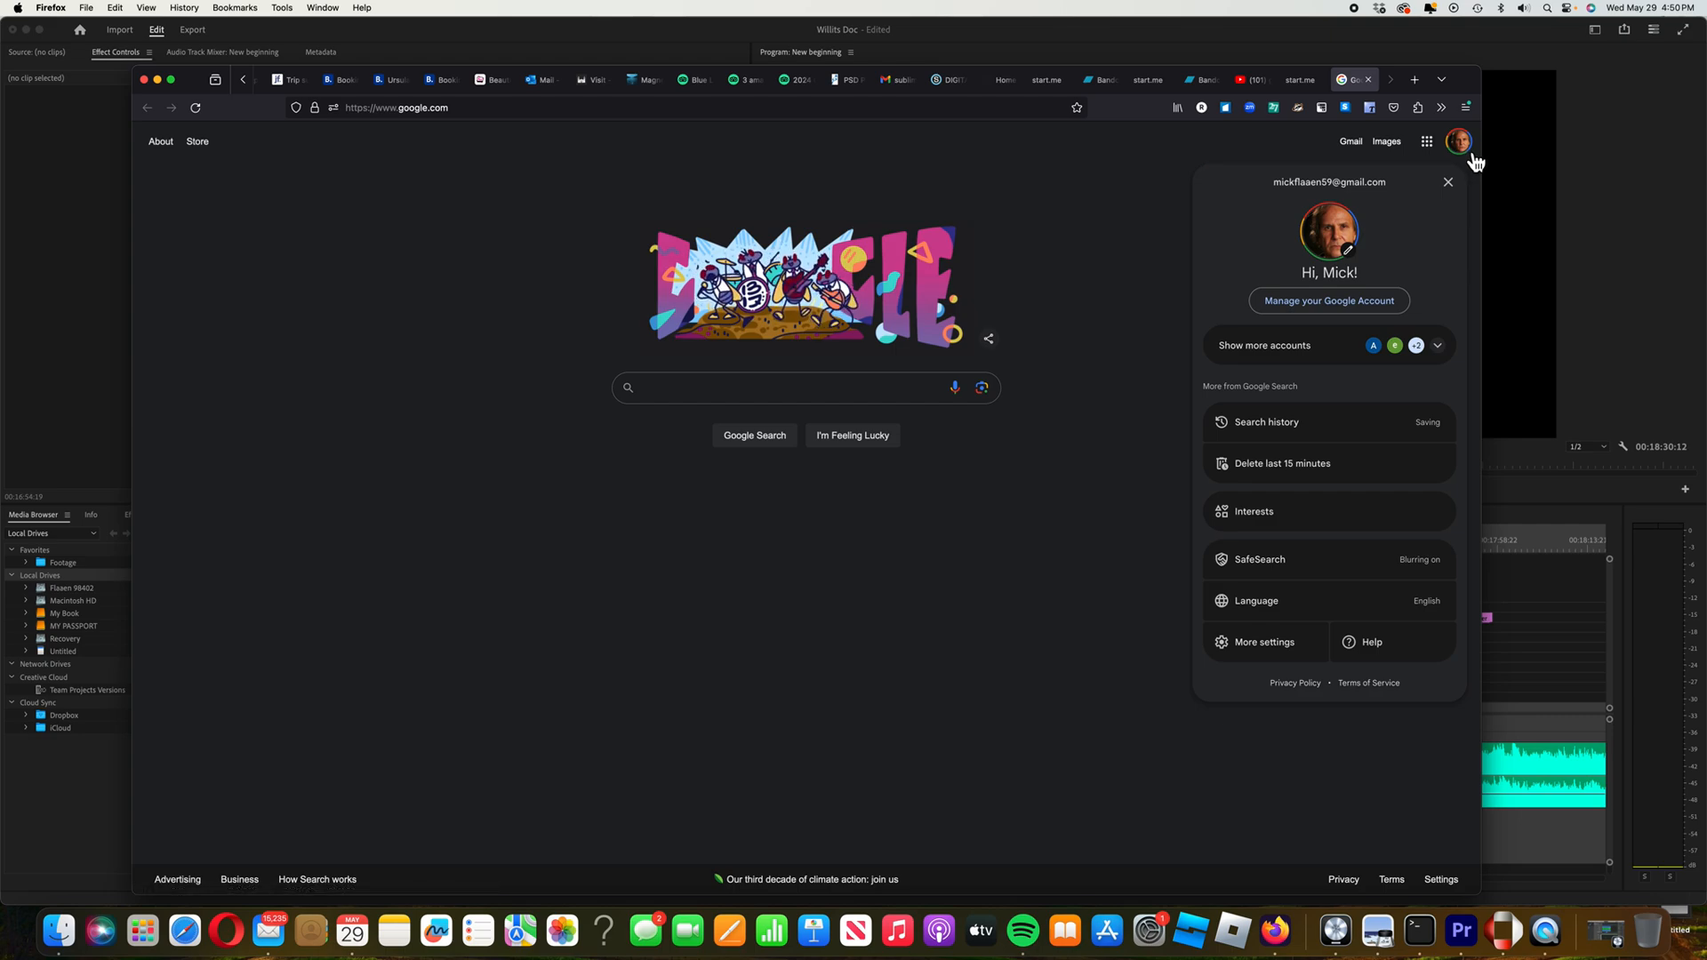
{"action": "left_click", "coordinate": [1428, 144]}
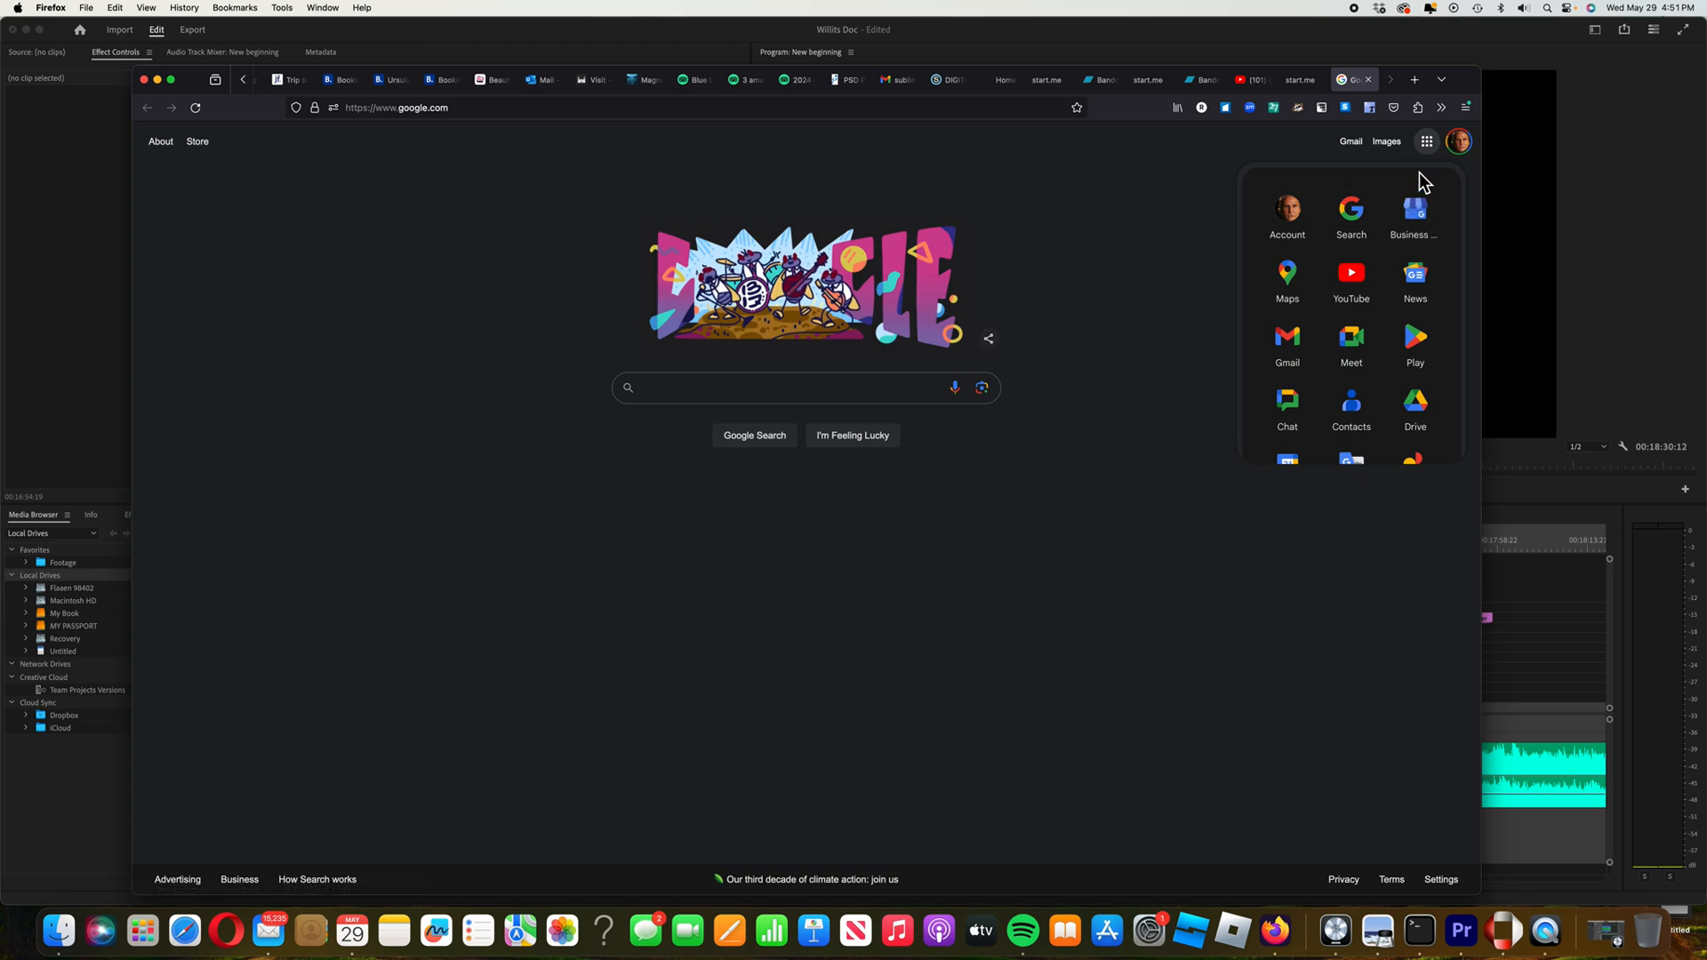
Close and reopen the Google apps list, then launch Drive from it
{"action": "left_click", "coordinate": [1435, 152]}
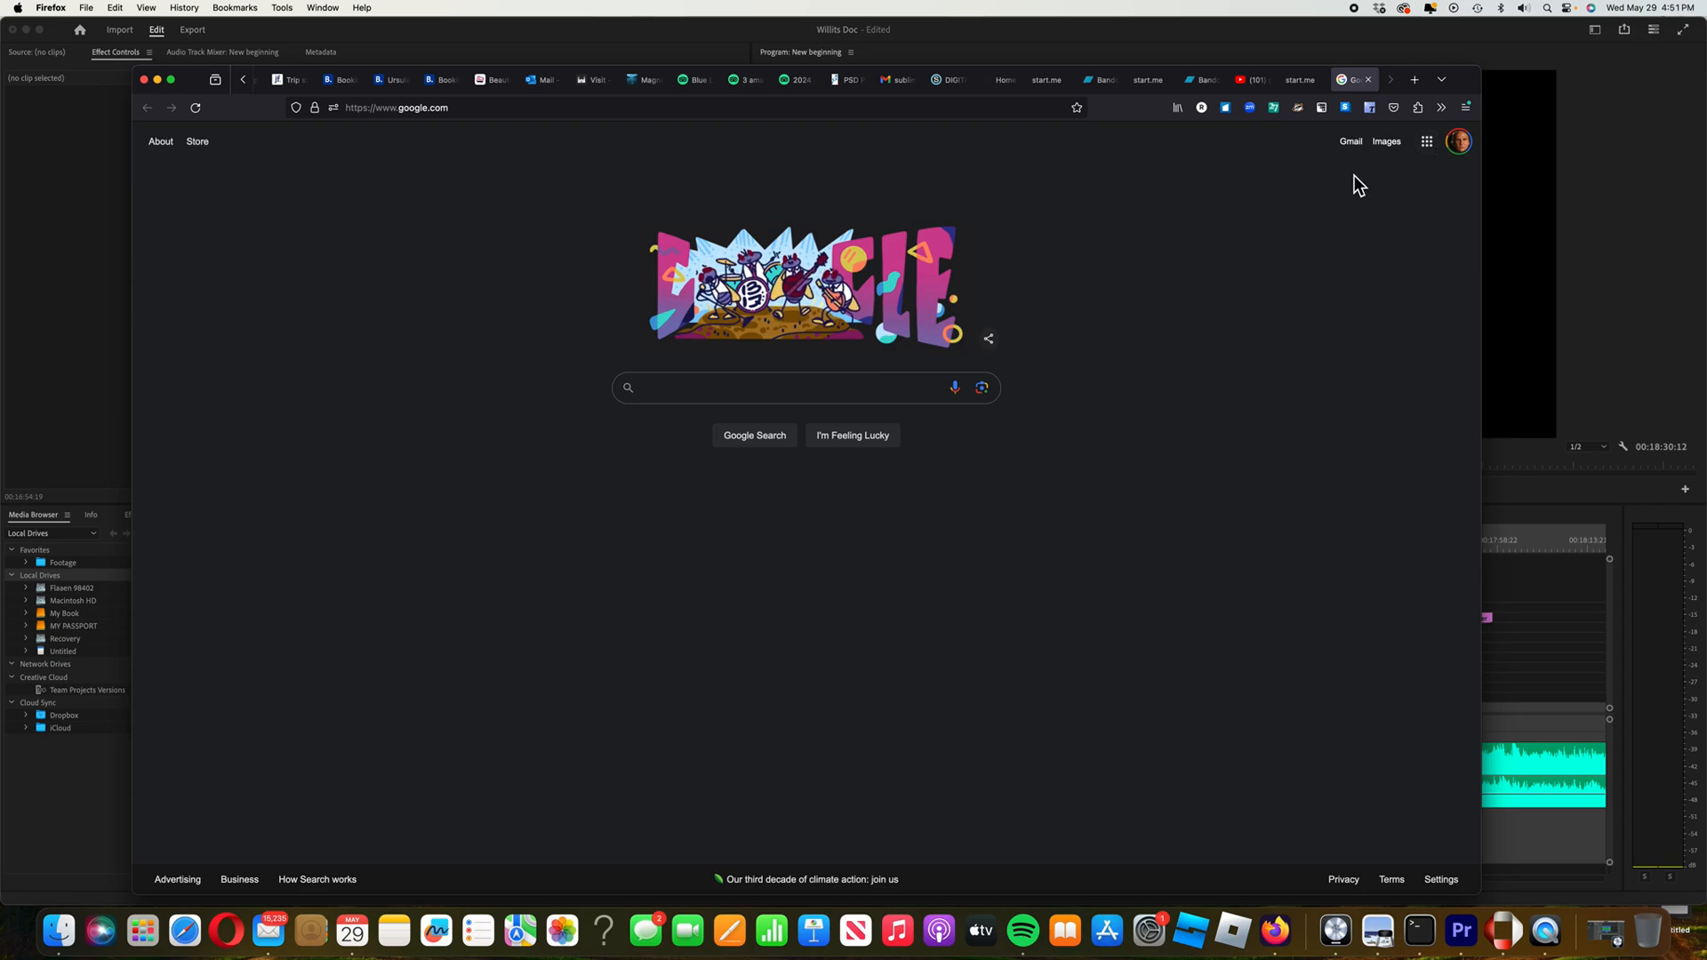
{"action": "left_click", "coordinate": [1428, 142]}
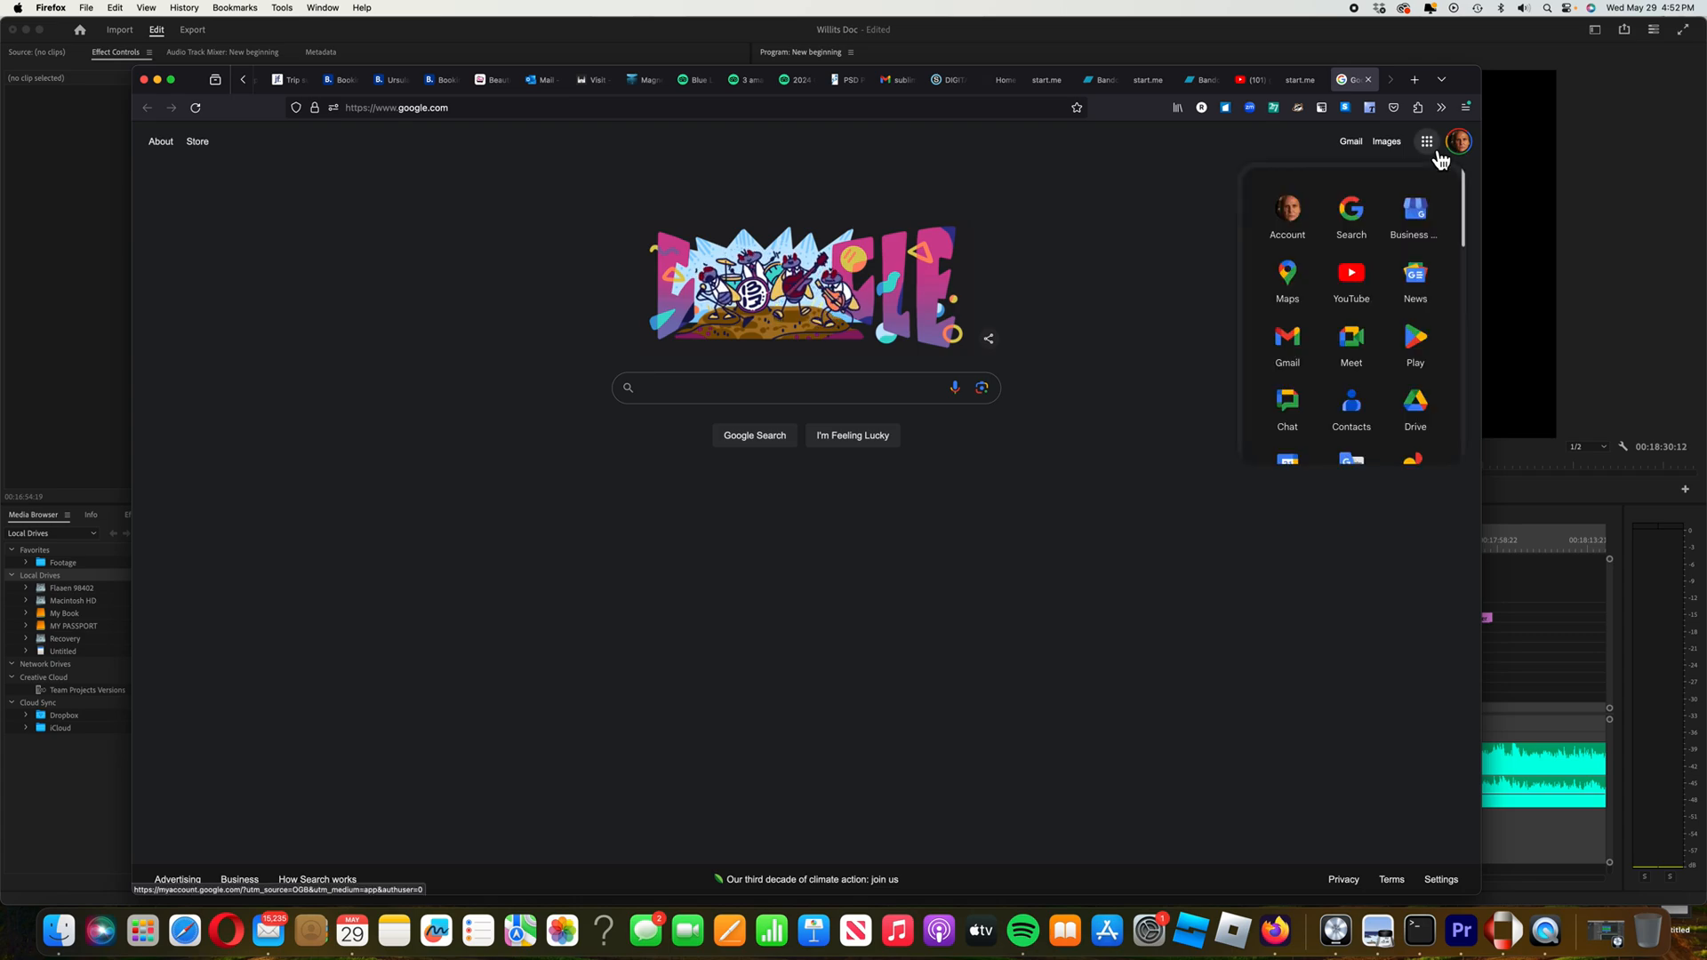
{"action": "scroll", "coordinate": [1384, 252], "scroll_direction": "down", "scroll_amount": 3}
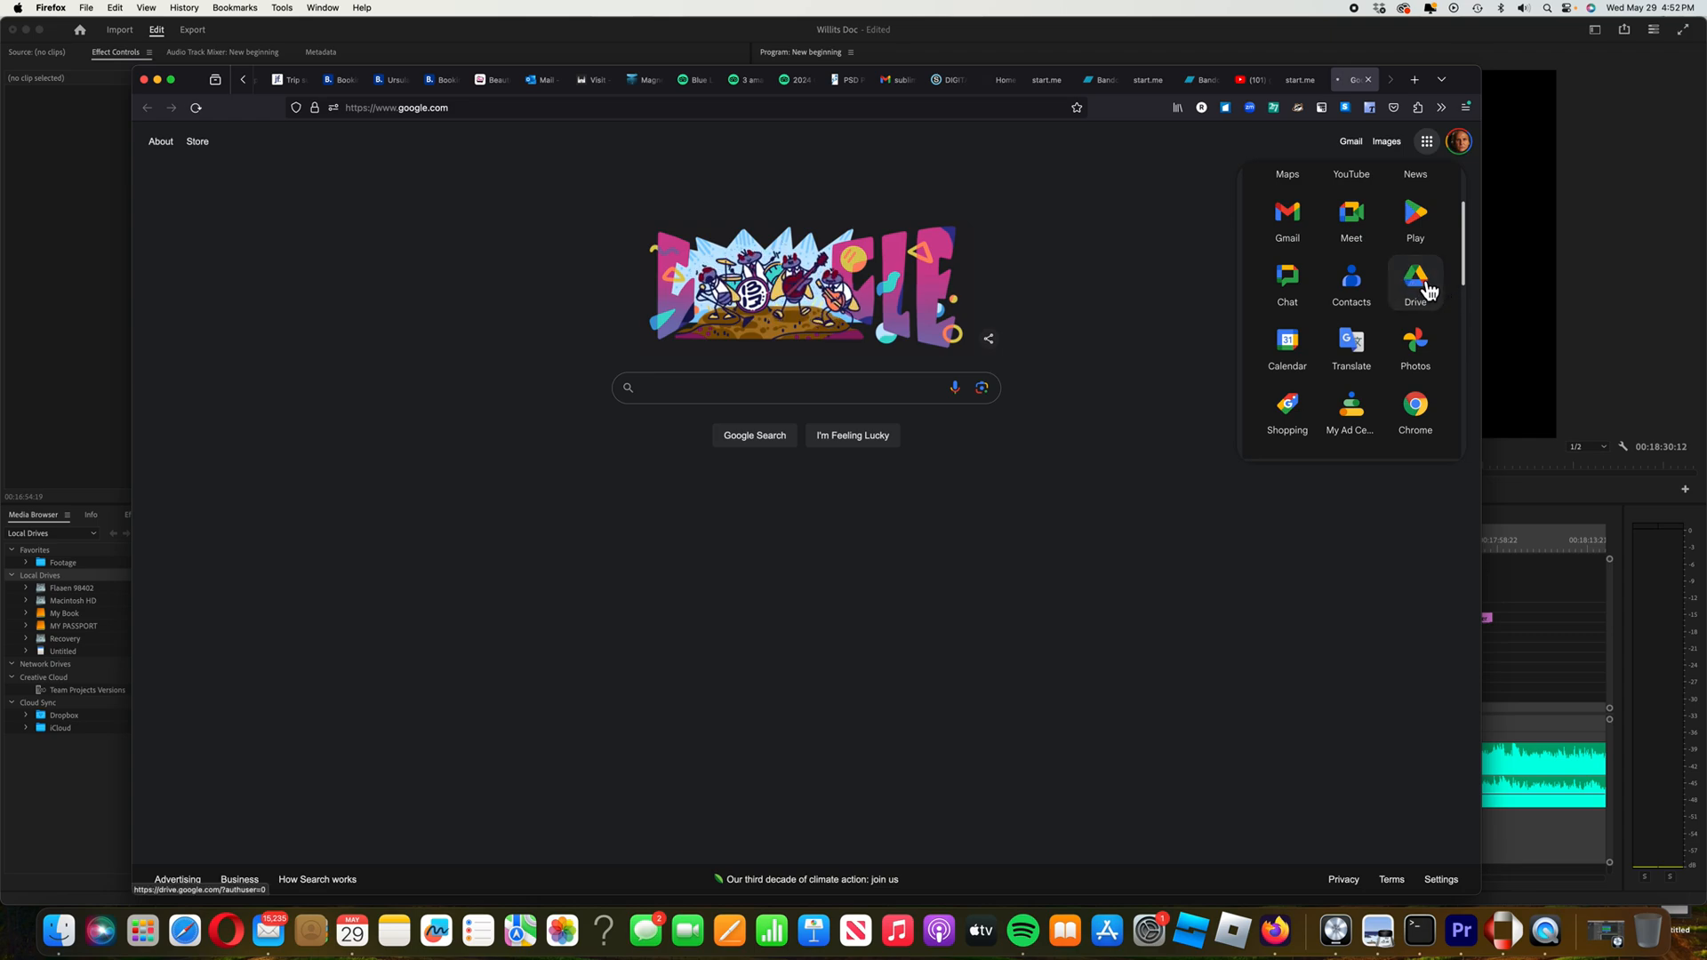
{"action": "left_click", "coordinate": [1423, 283]}
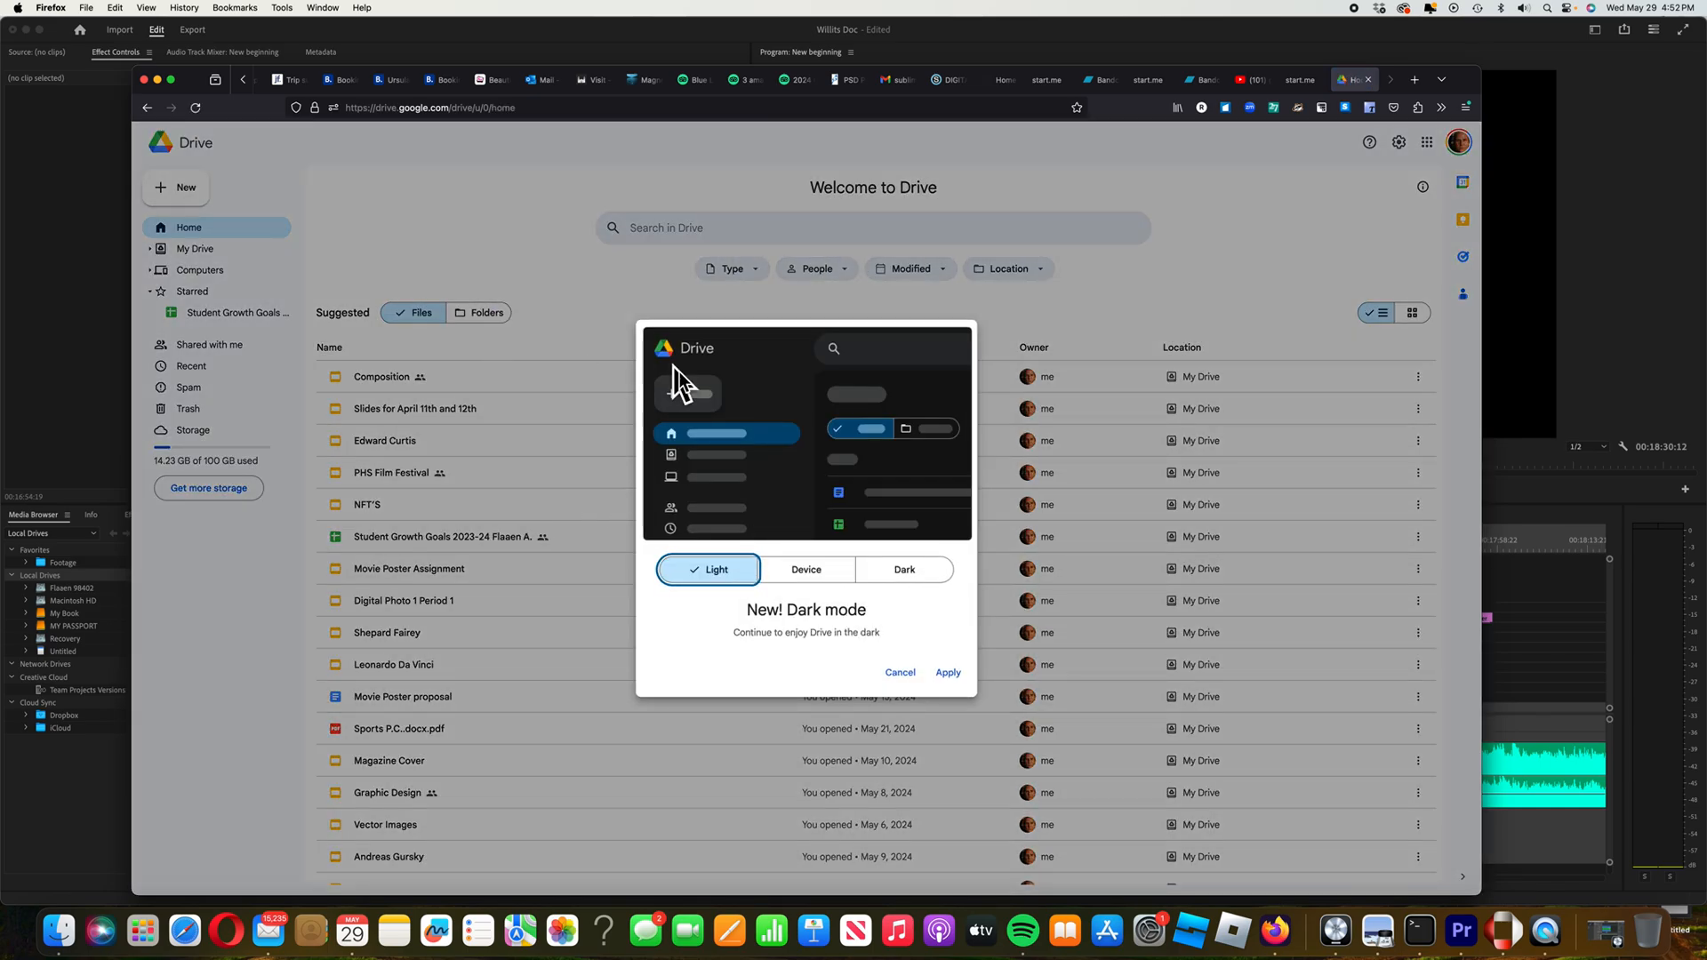
Dismiss the dark mode prompt and filter the Suggested list to Folders
{"action": "left_click", "coordinate": [900, 673]}
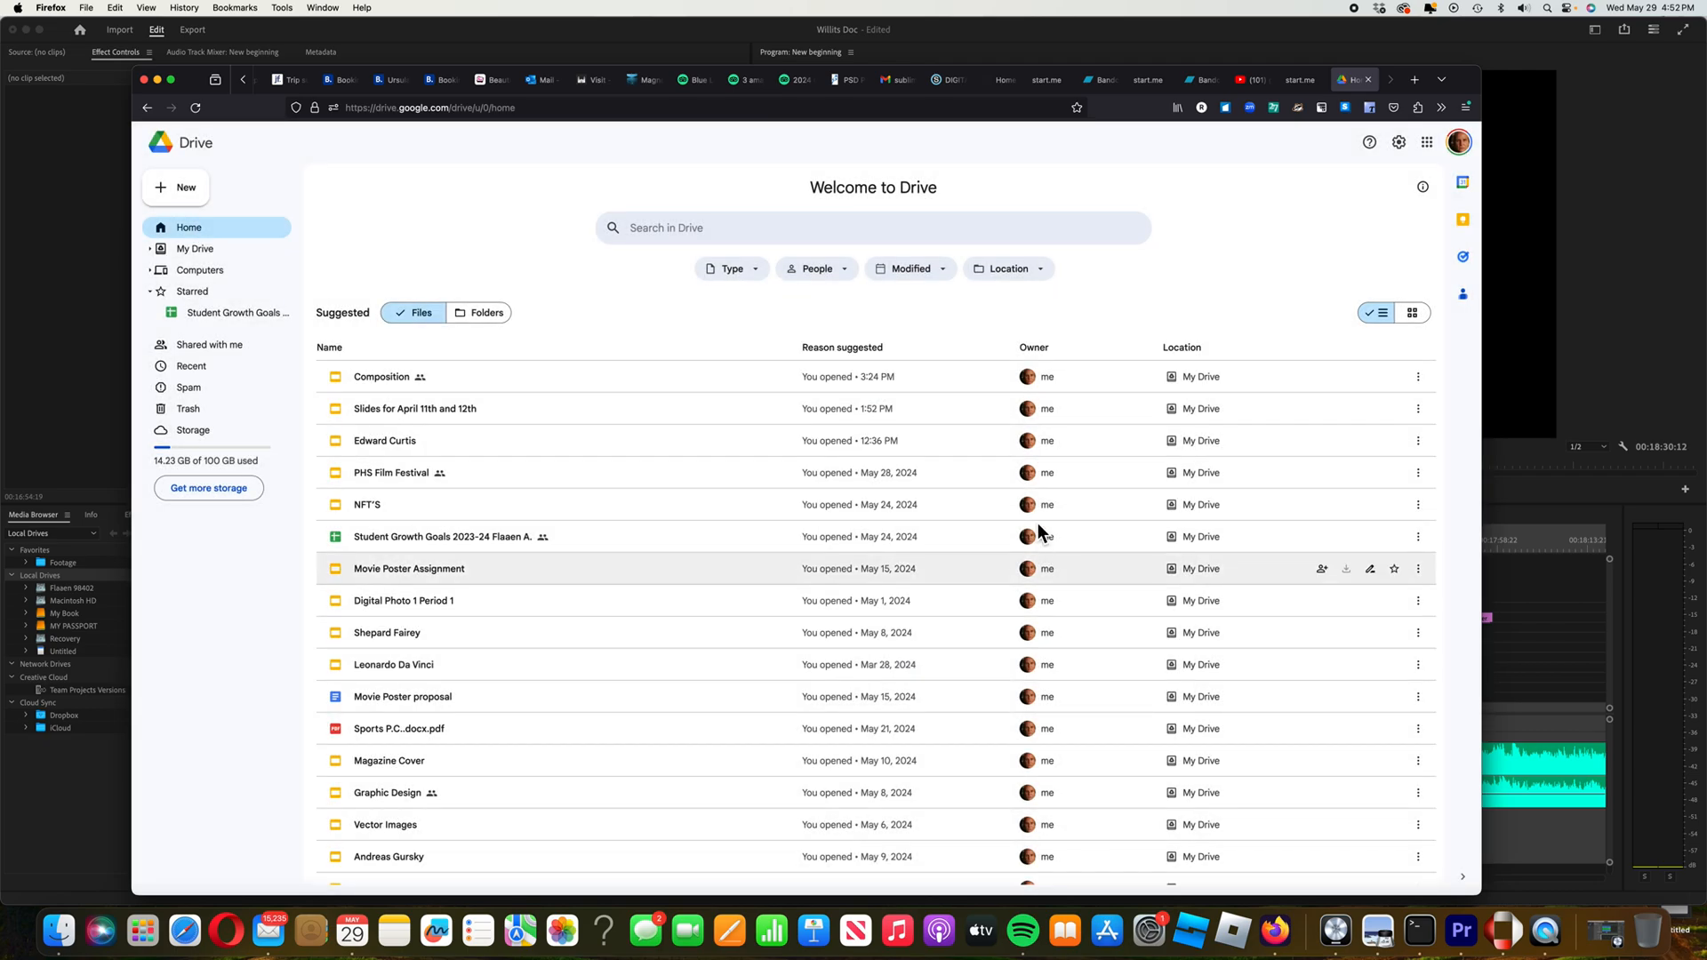
{"action": "left_click", "coordinate": [501, 325]}
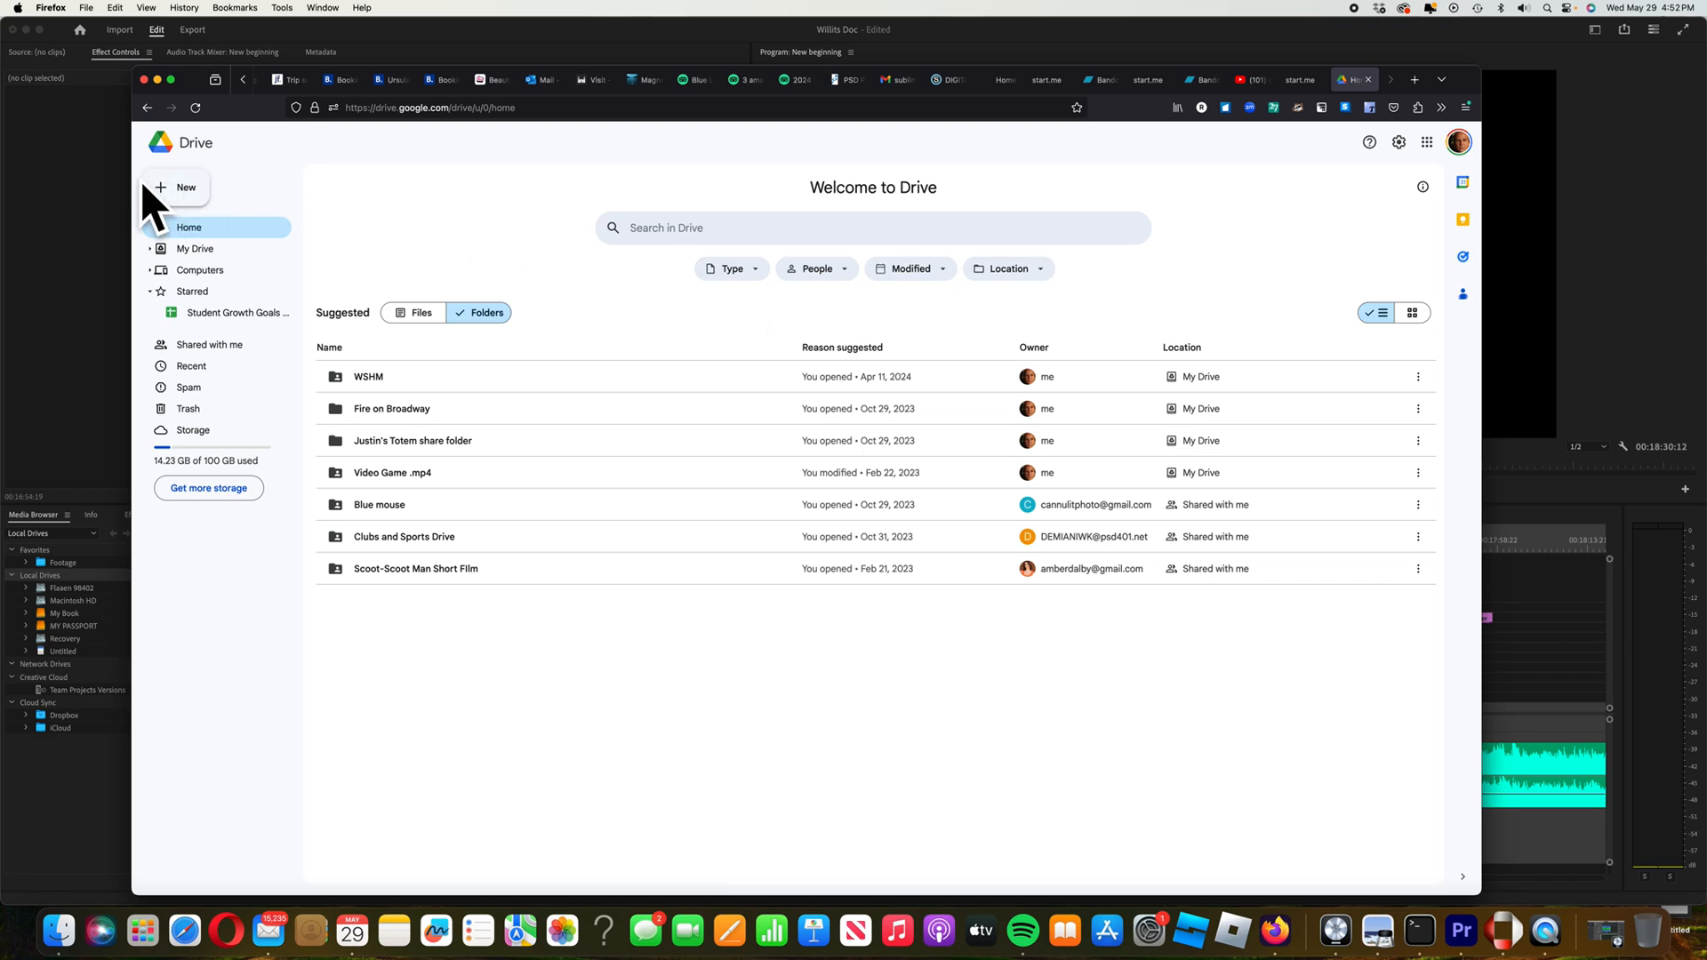
{"action": "left_click", "coordinate": [203, 205]}
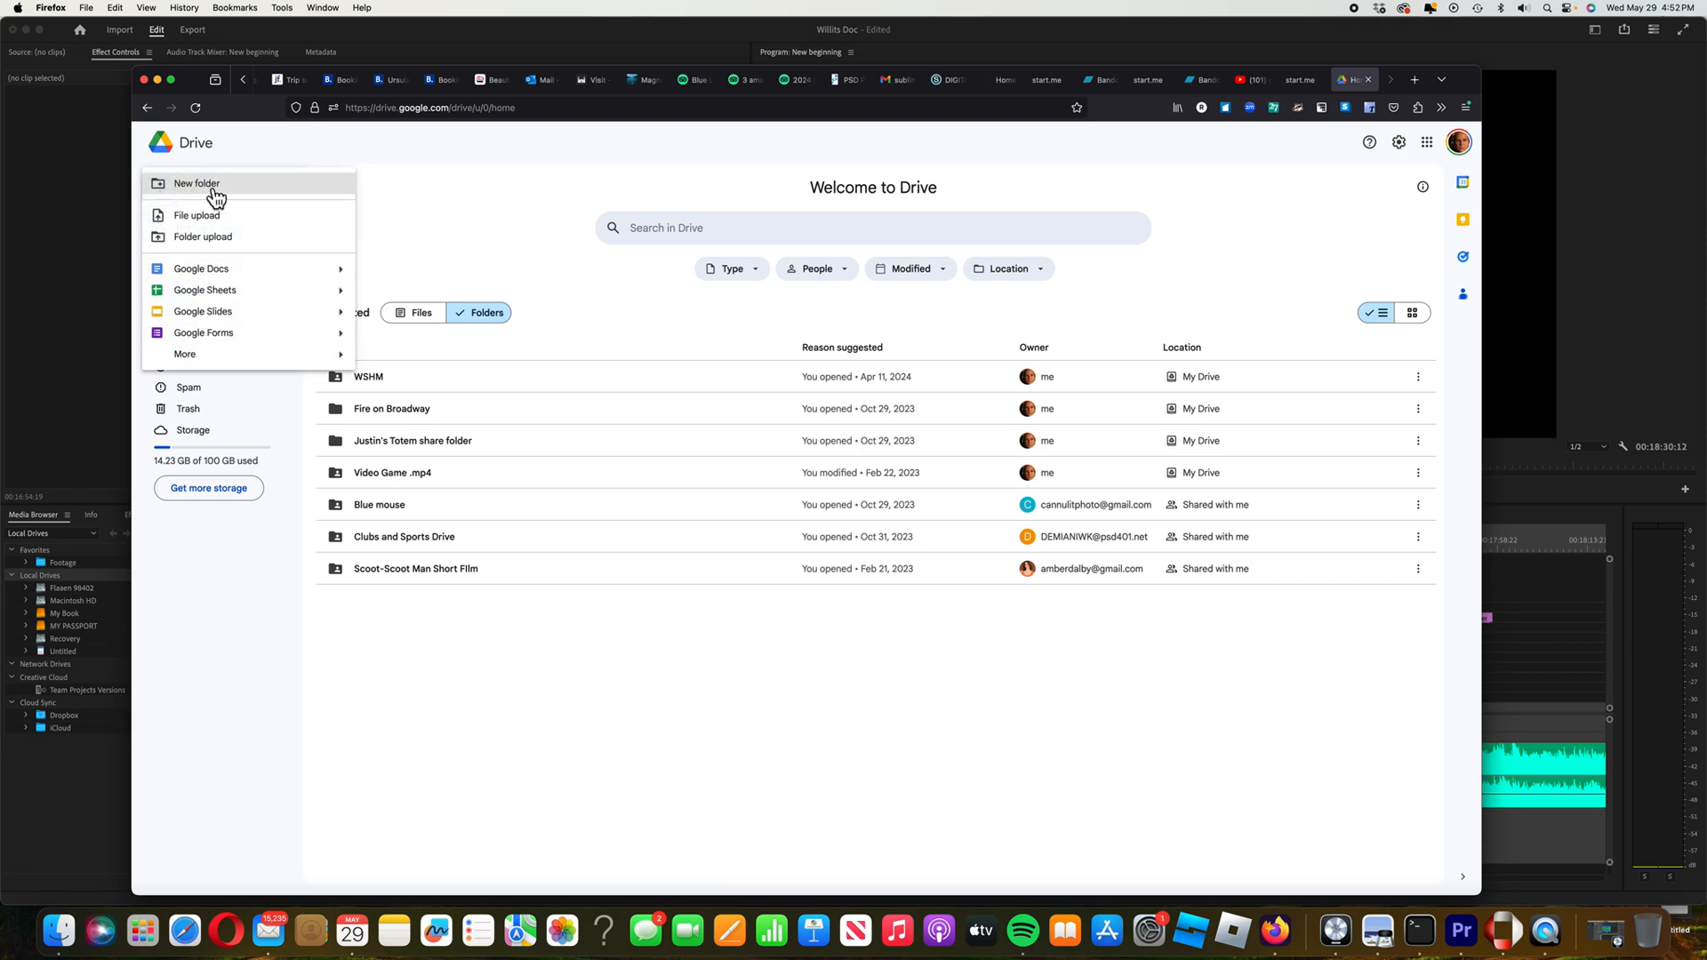
Create a new Drive folder named '4 Winds shared folder'
{"action": "left_click", "coordinate": [210, 185]}
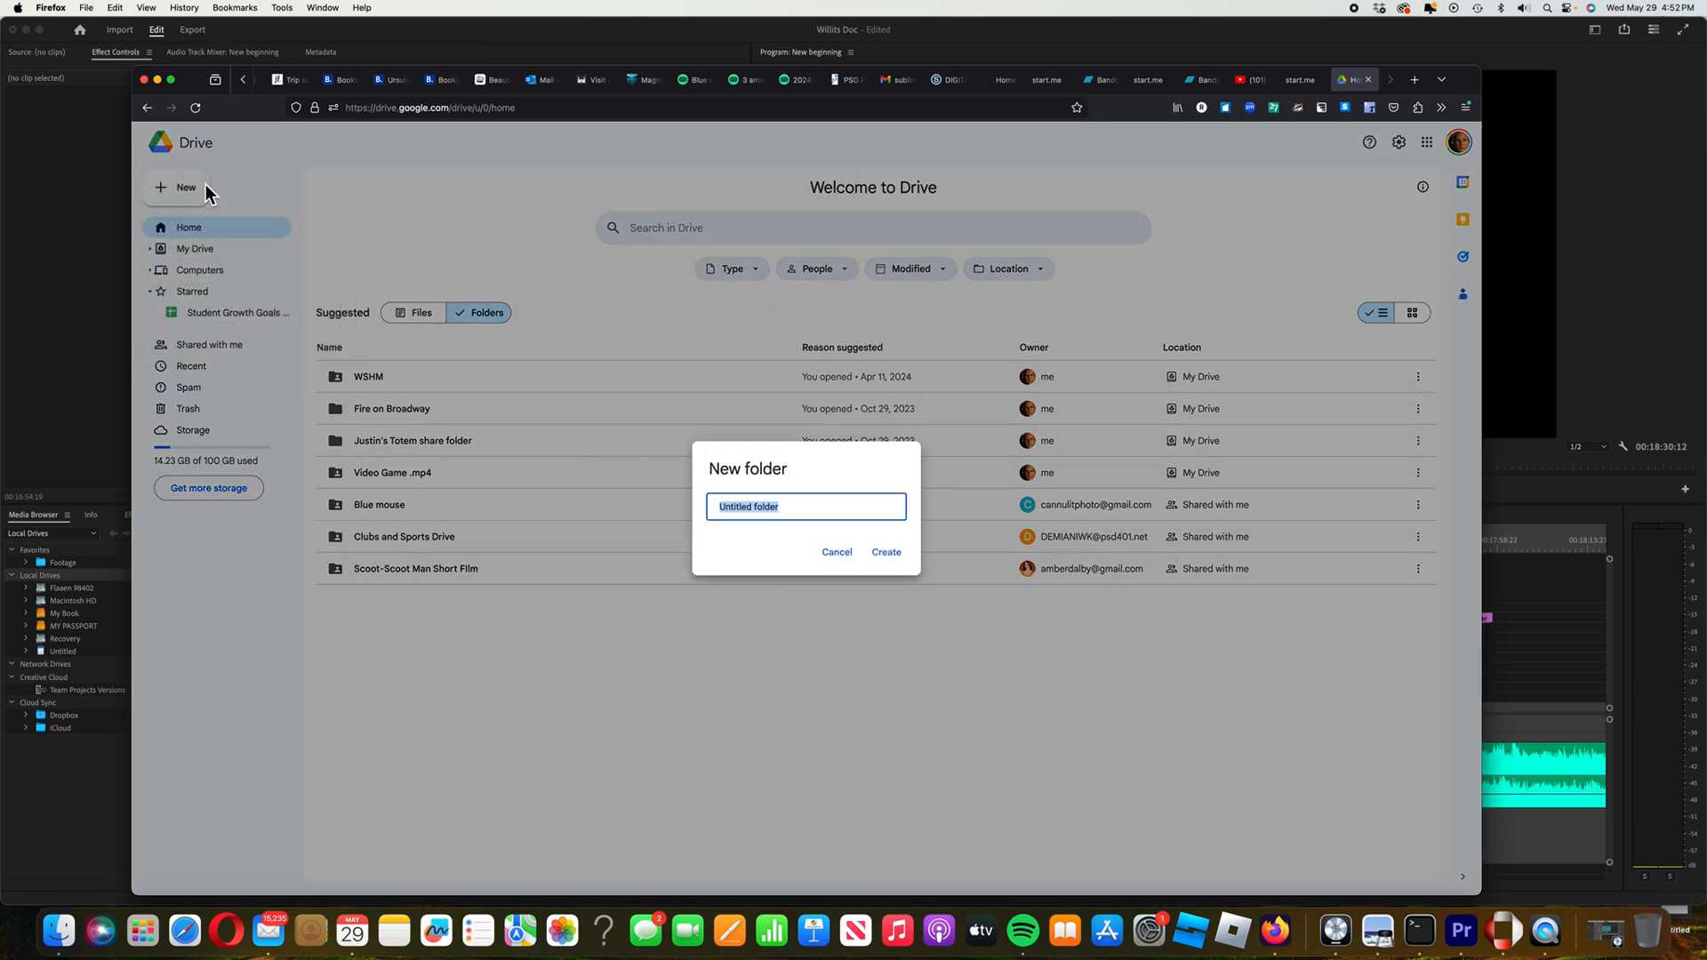
{"action": "key", "text": "Caps_Lock"}
{"action": "type", "text": "4 W"}
{"action": "type", "text": "inds shared"}
{"action": "left_click", "coordinate": [896, 555]}
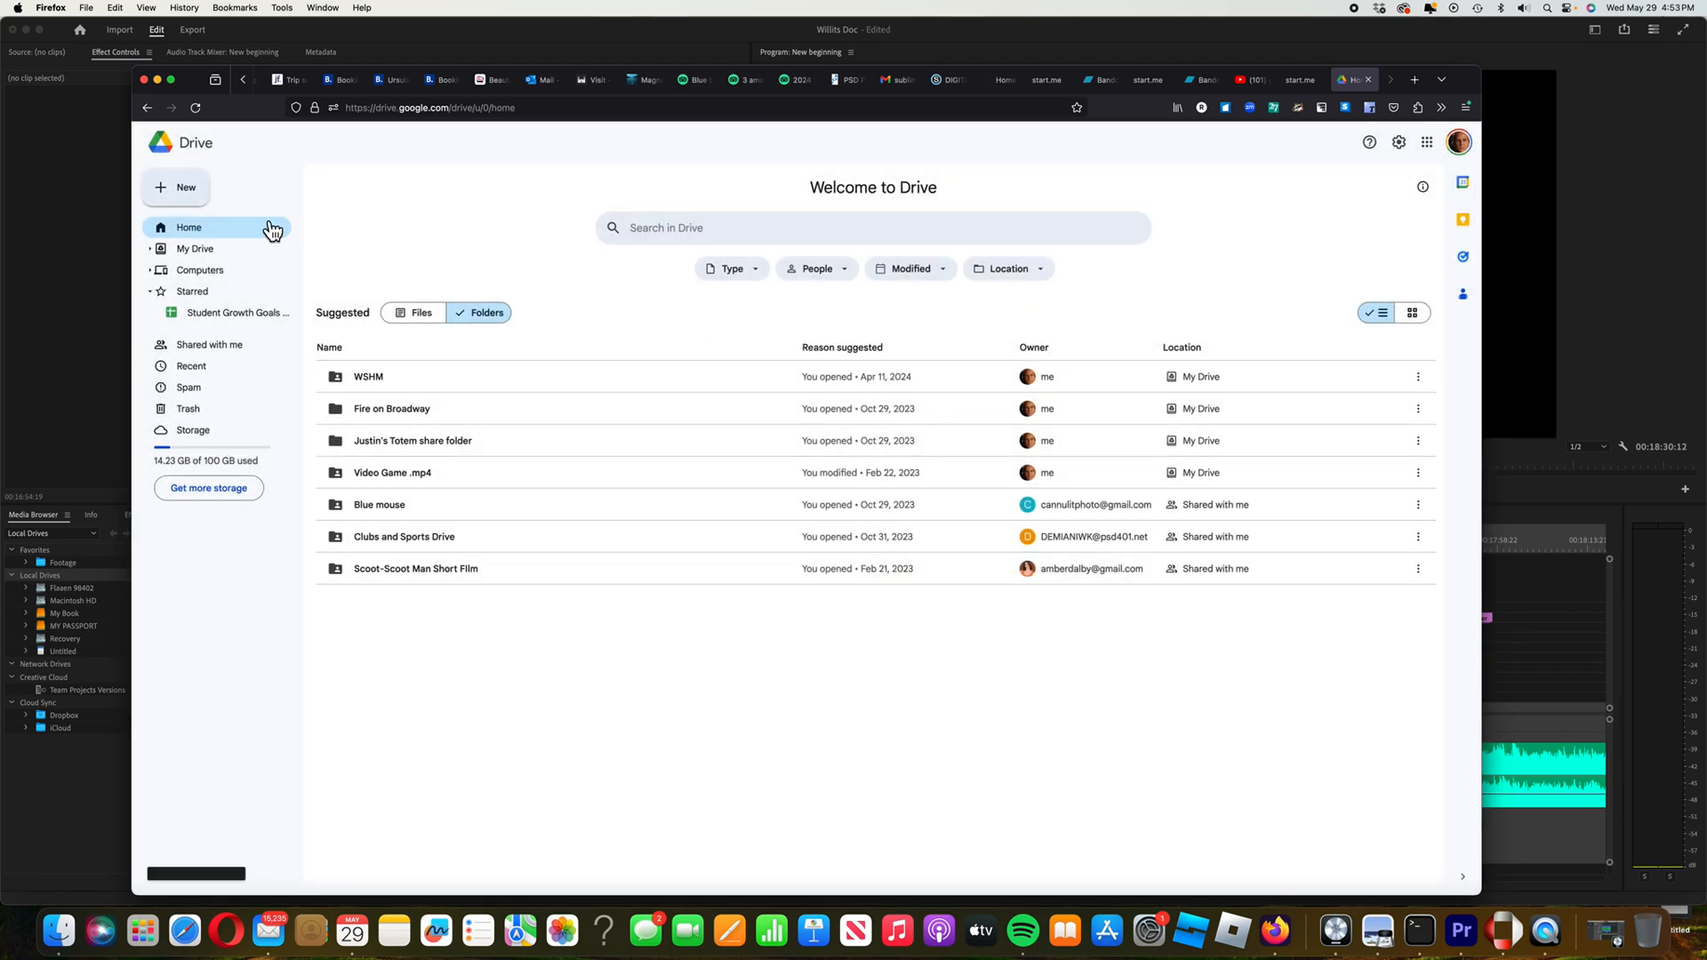
{"action": "left_click", "coordinate": [217, 248]}
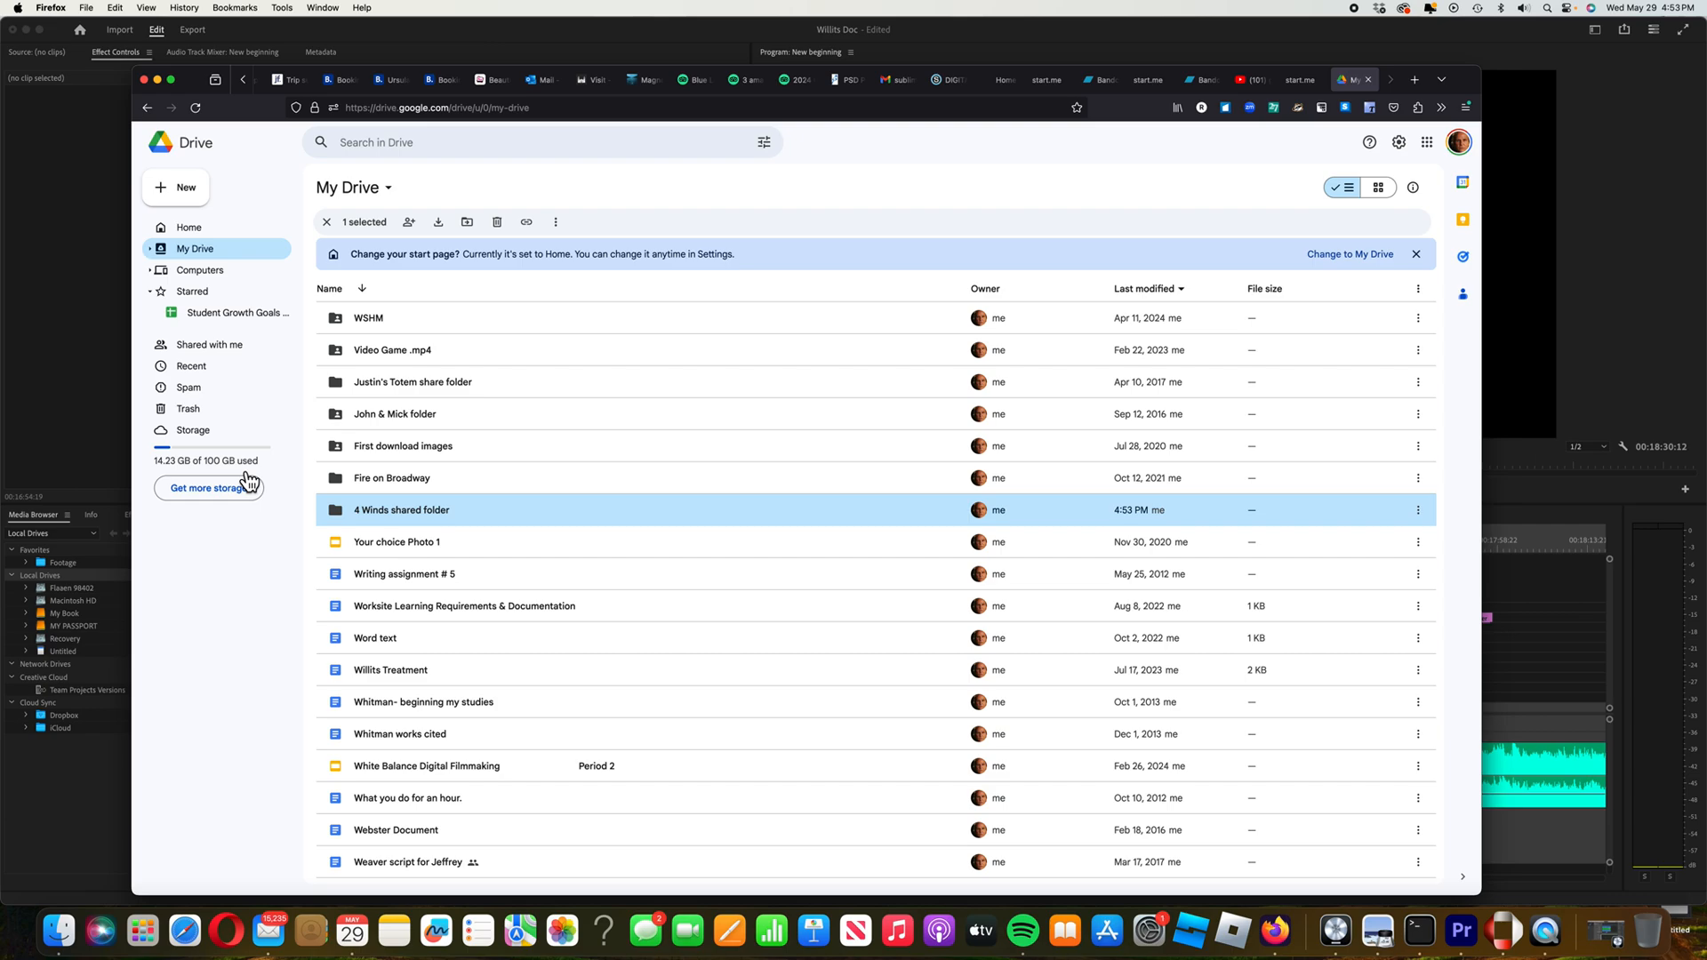
Open the empty '4 Winds shared folder' from the My Drive list
{"action": "double_click", "coordinate": [491, 515]}
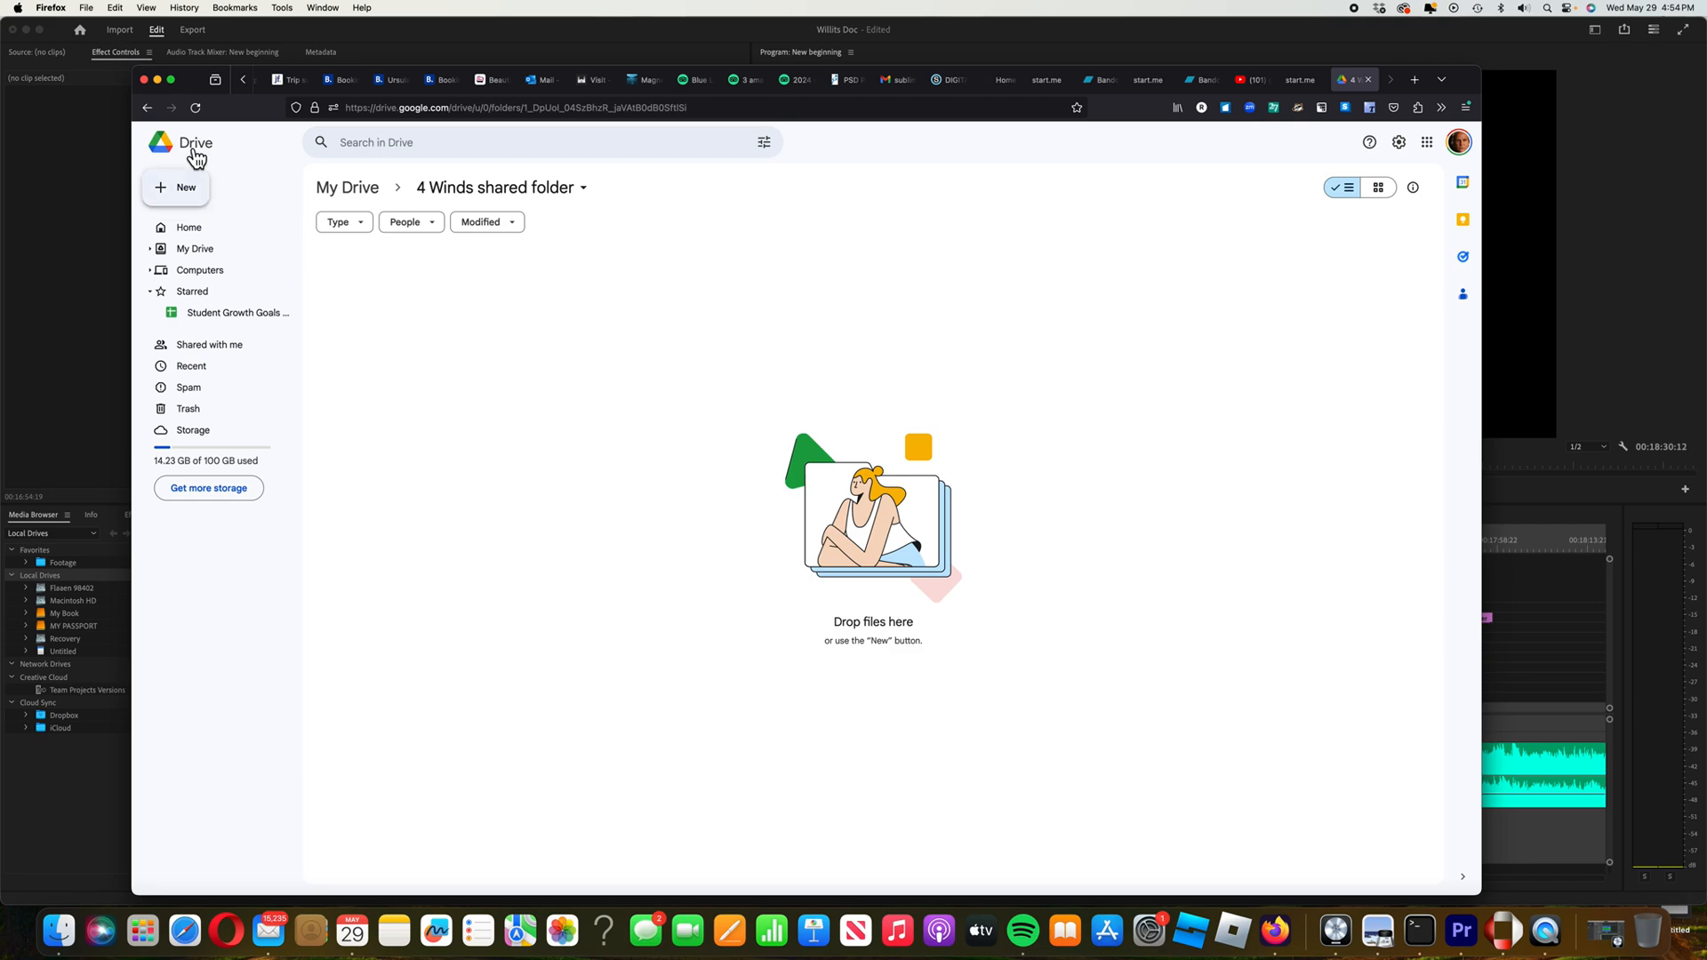
{"action": "left_click", "coordinate": [199, 253]}
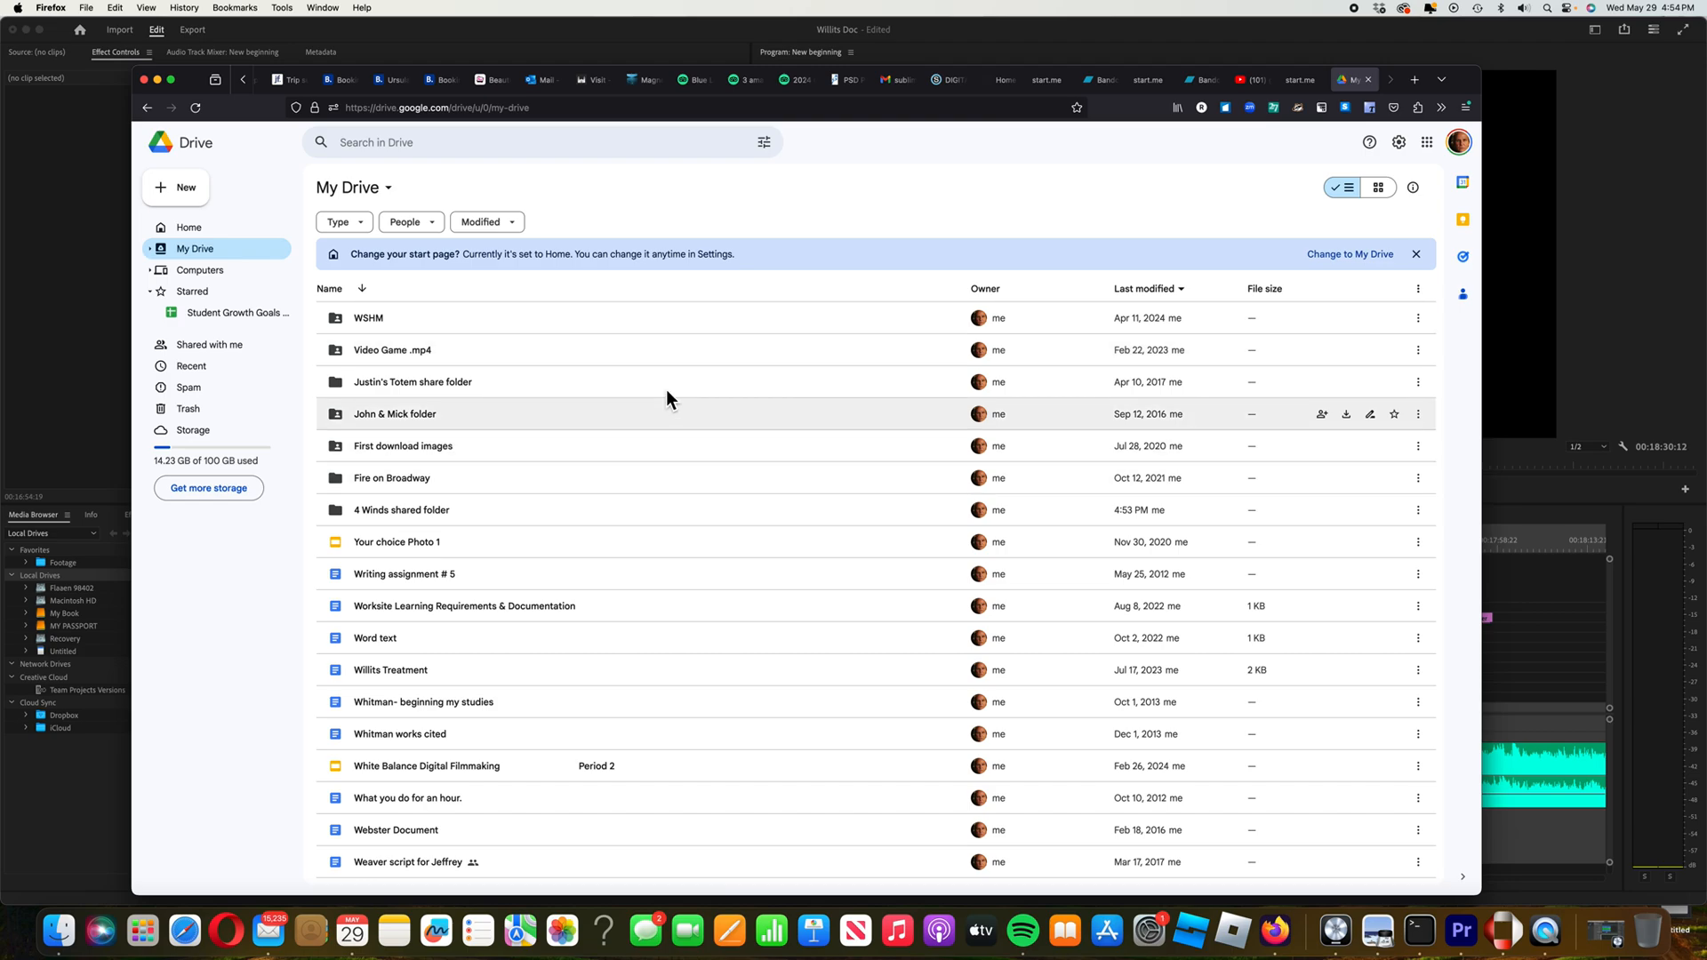
{"action": "scroll", "coordinate": [610, 515], "scroll_direction": "down", "scroll_amount": 1}
{"action": "scroll", "coordinate": [611, 515], "scroll_direction": "up", "scroll_amount": 1}
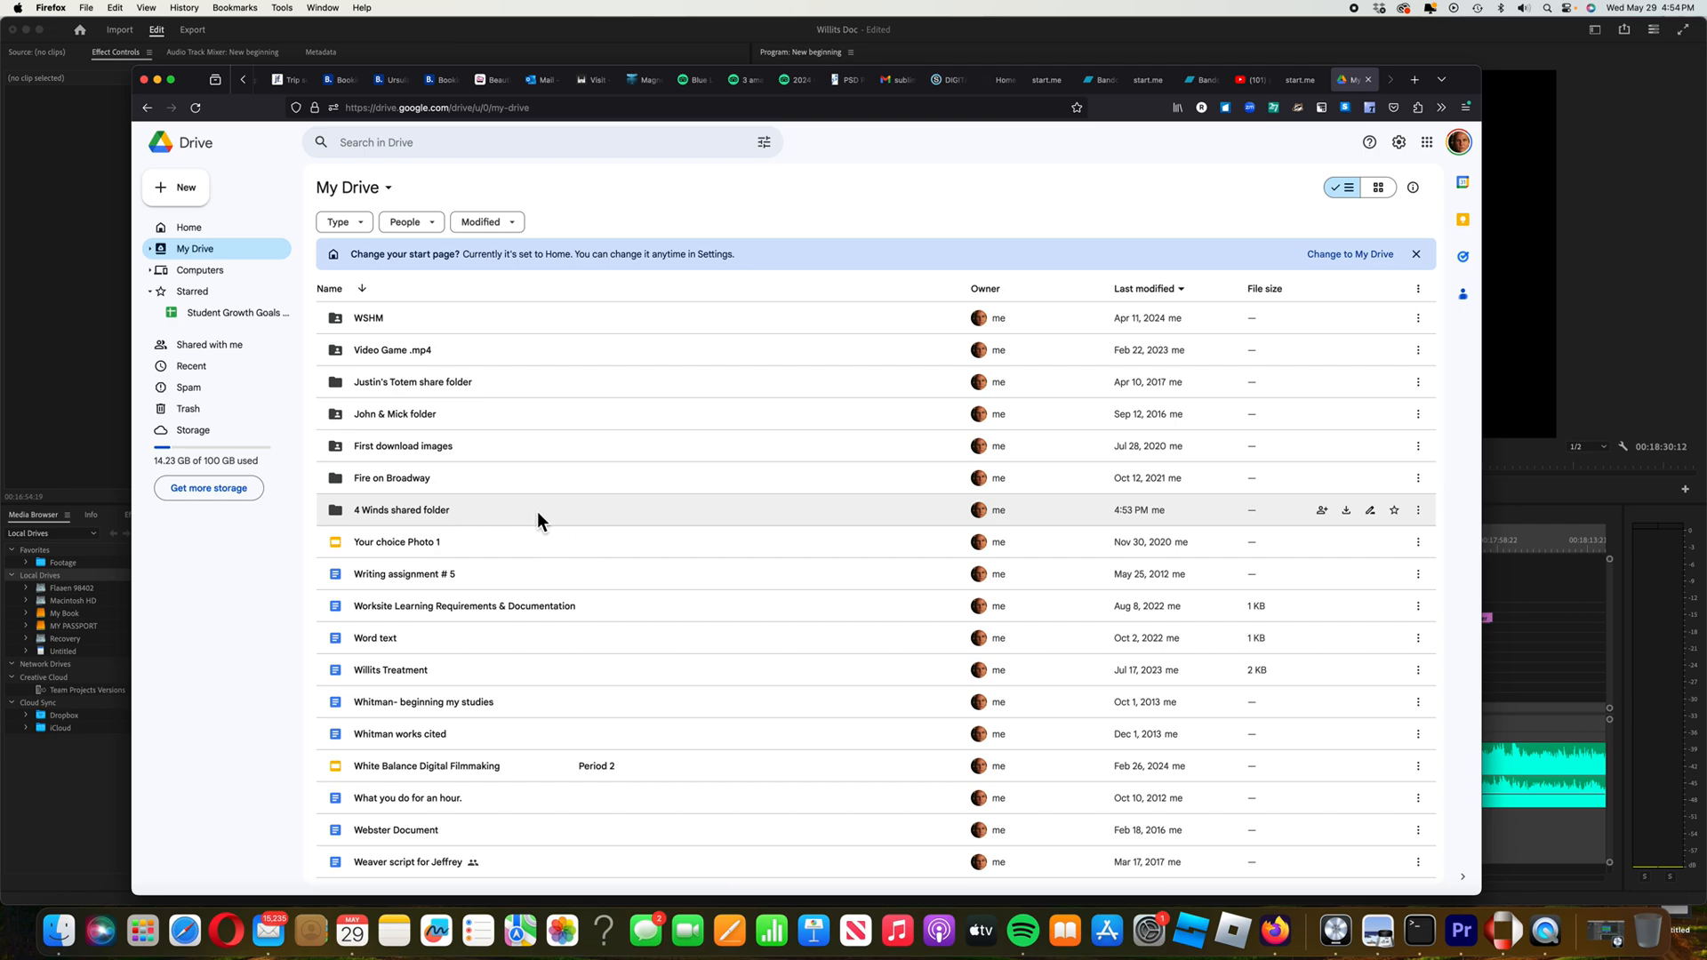
{"action": "double_click", "coordinate": [537, 510]}
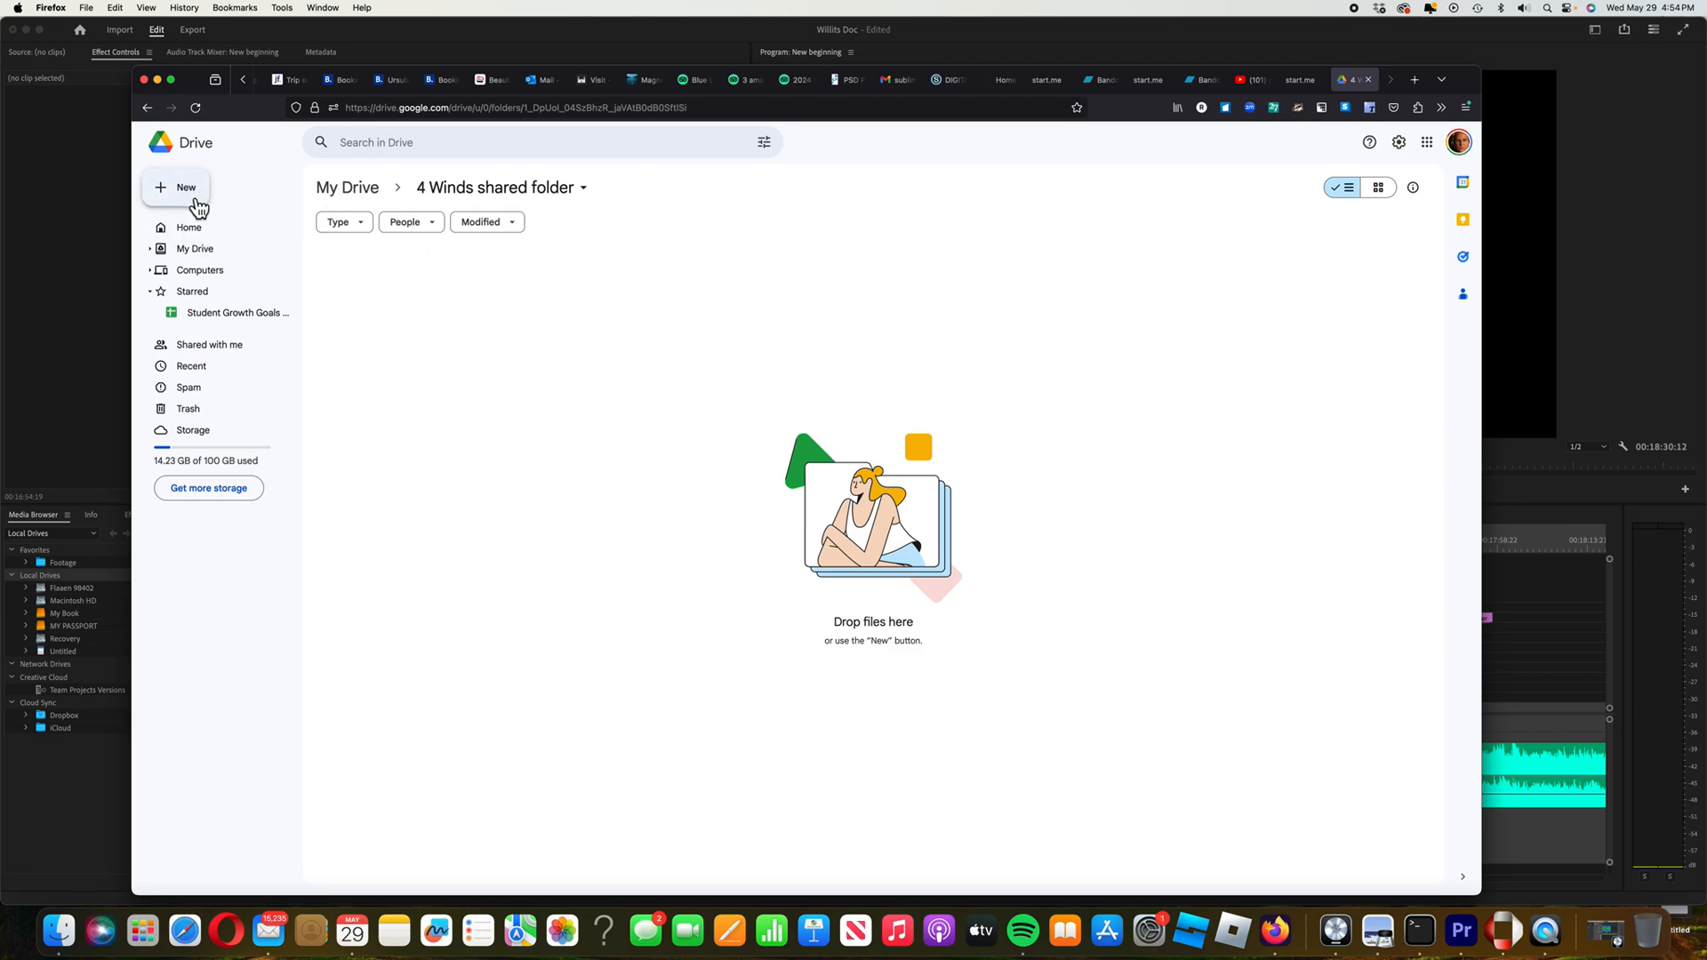
Start a File upload into the 4 Winds shared folder from the New menu
{"action": "left_click", "coordinate": [198, 204]}
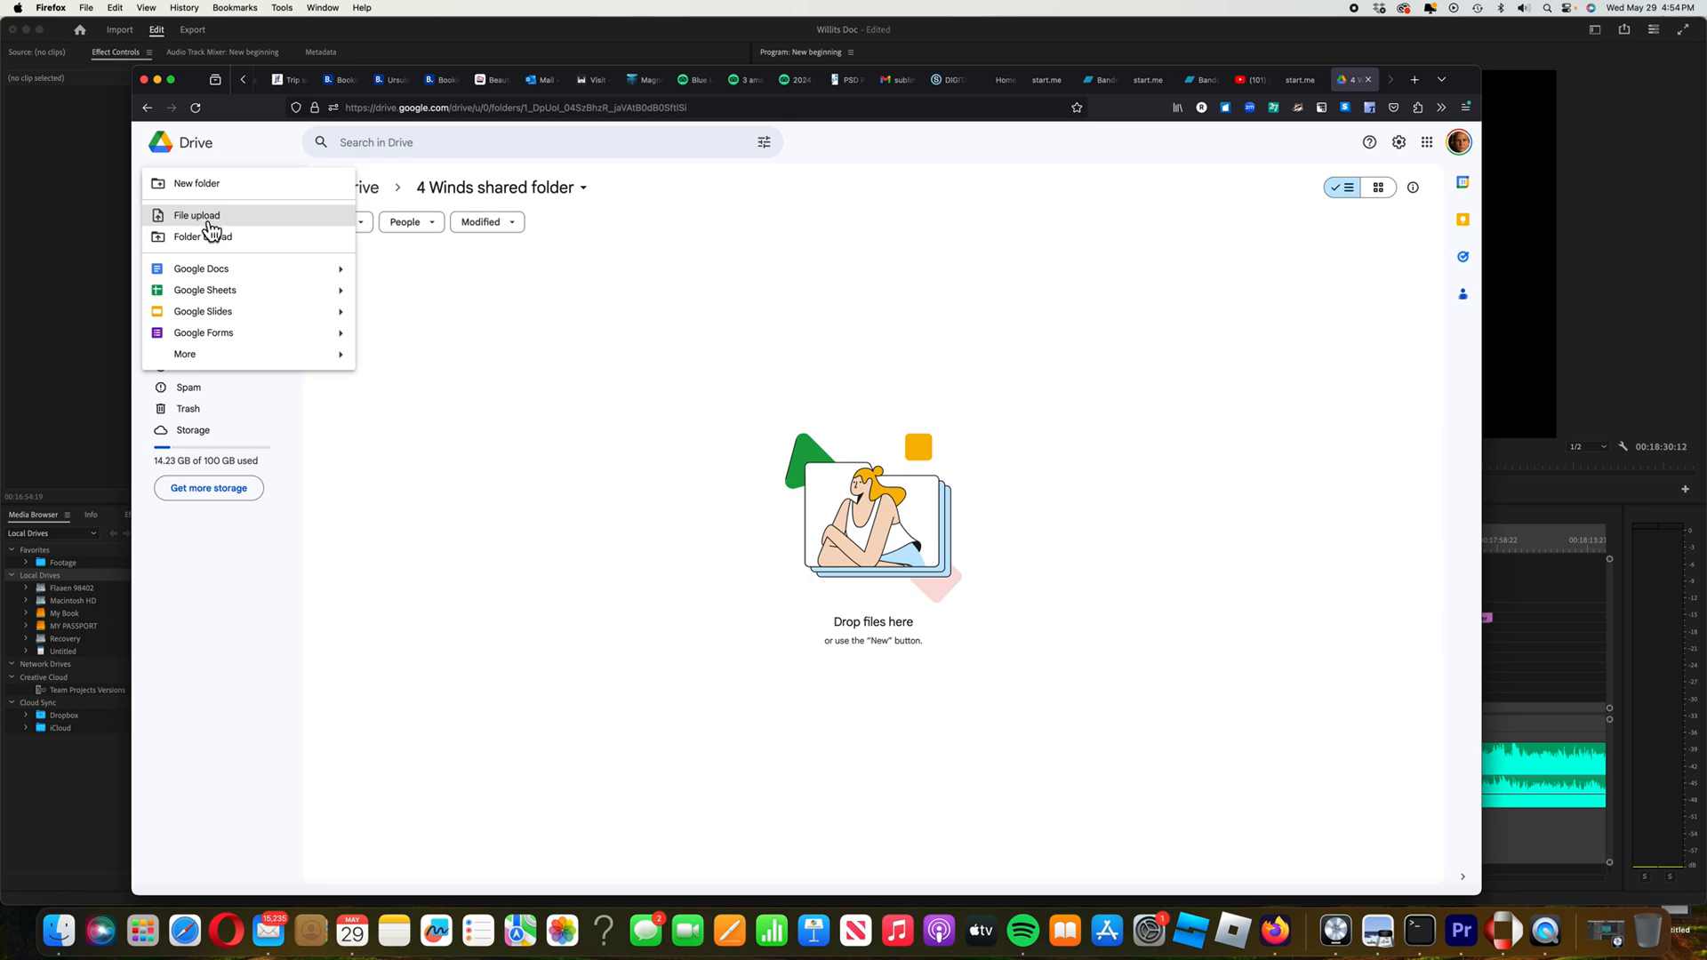
{"action": "left_click", "coordinate": [204, 217]}
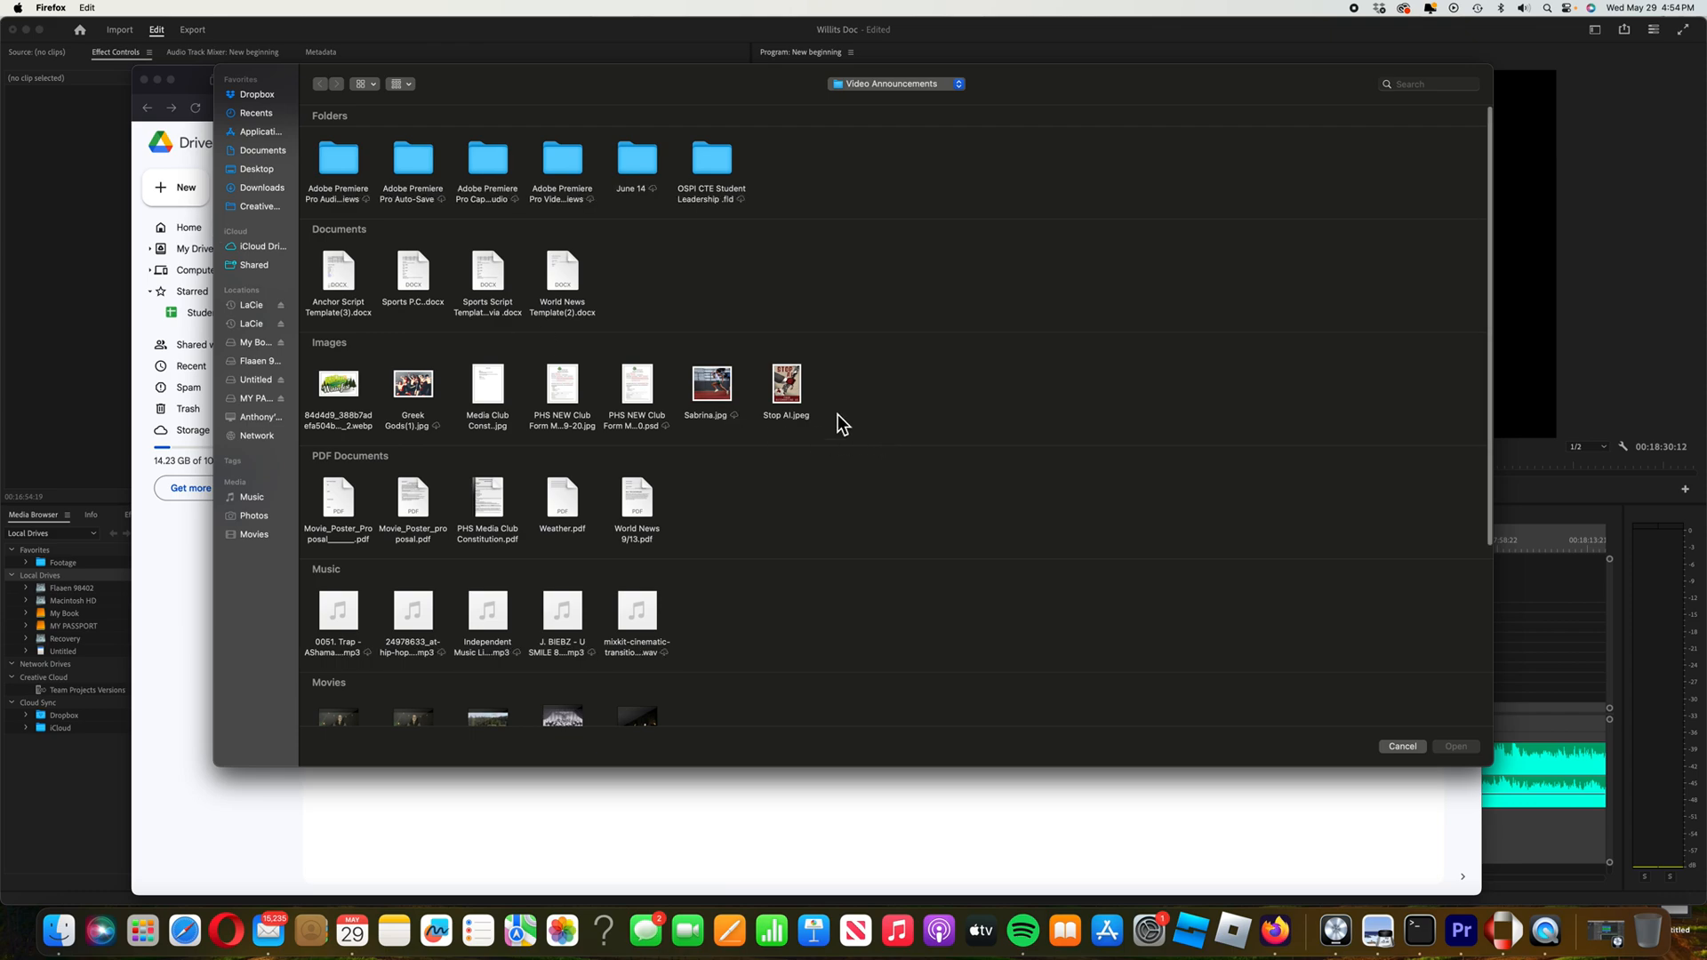
Upload Drone Text PHS.mp4 from the Desktop into the 4 Winds shared folder
{"action": "left_click", "coordinate": [266, 175]}
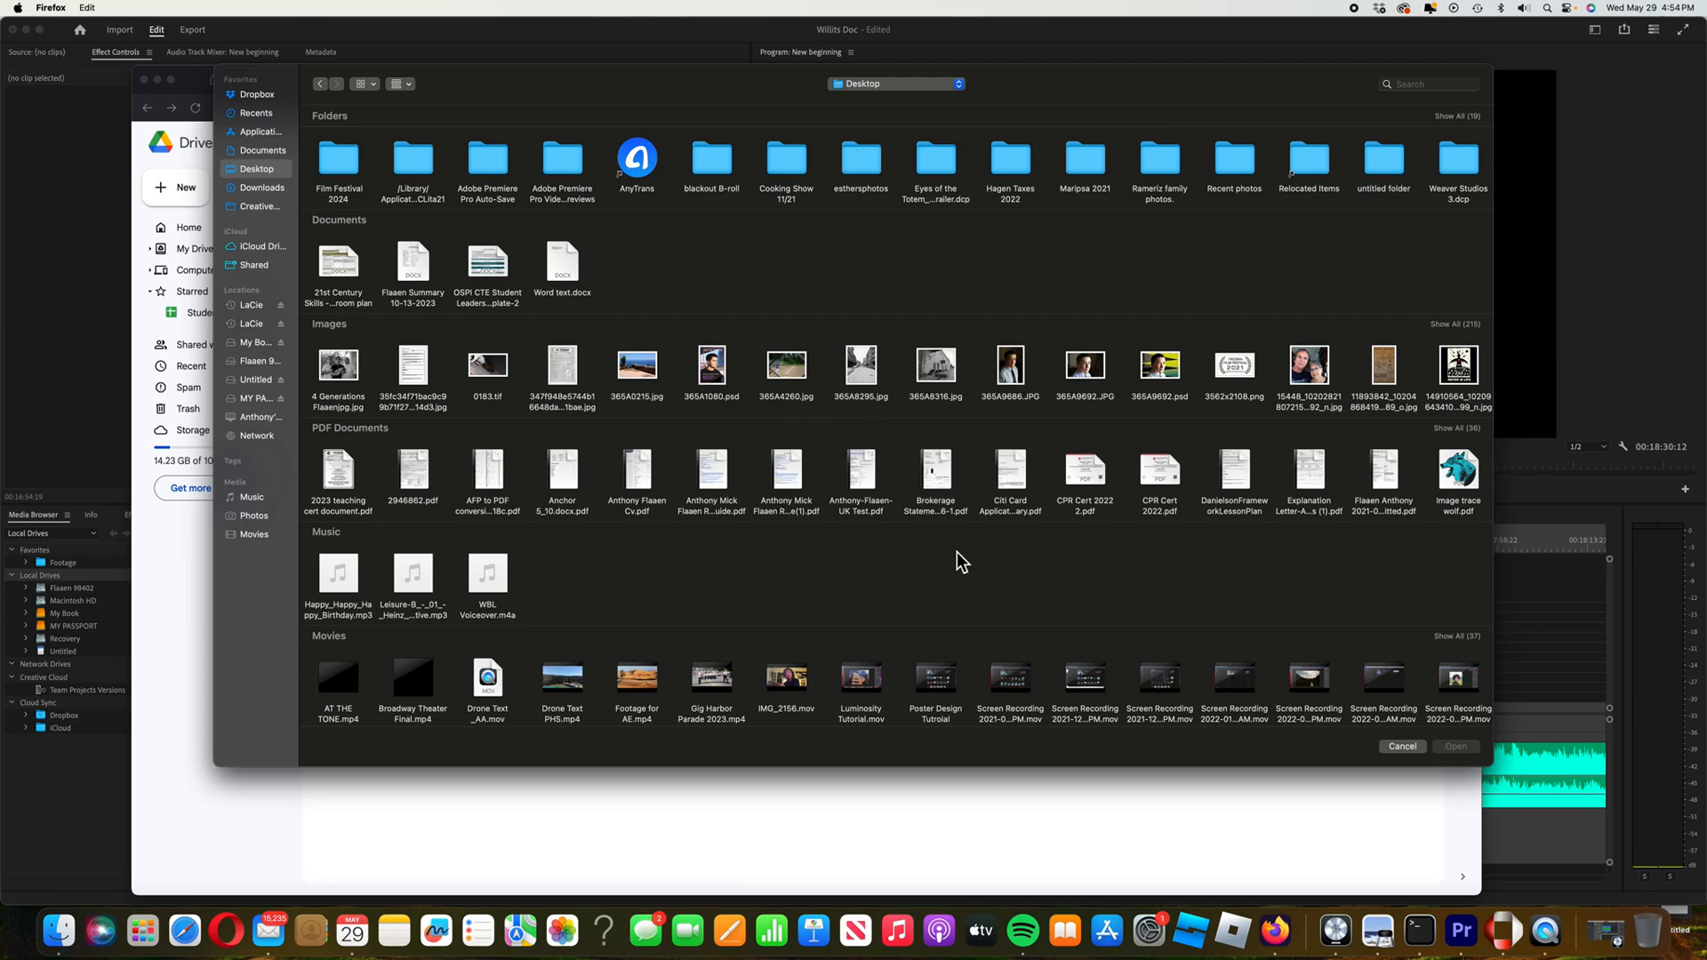
{"action": "scroll", "coordinate": [939, 542], "scroll_direction": "down", "scroll_amount": 2}
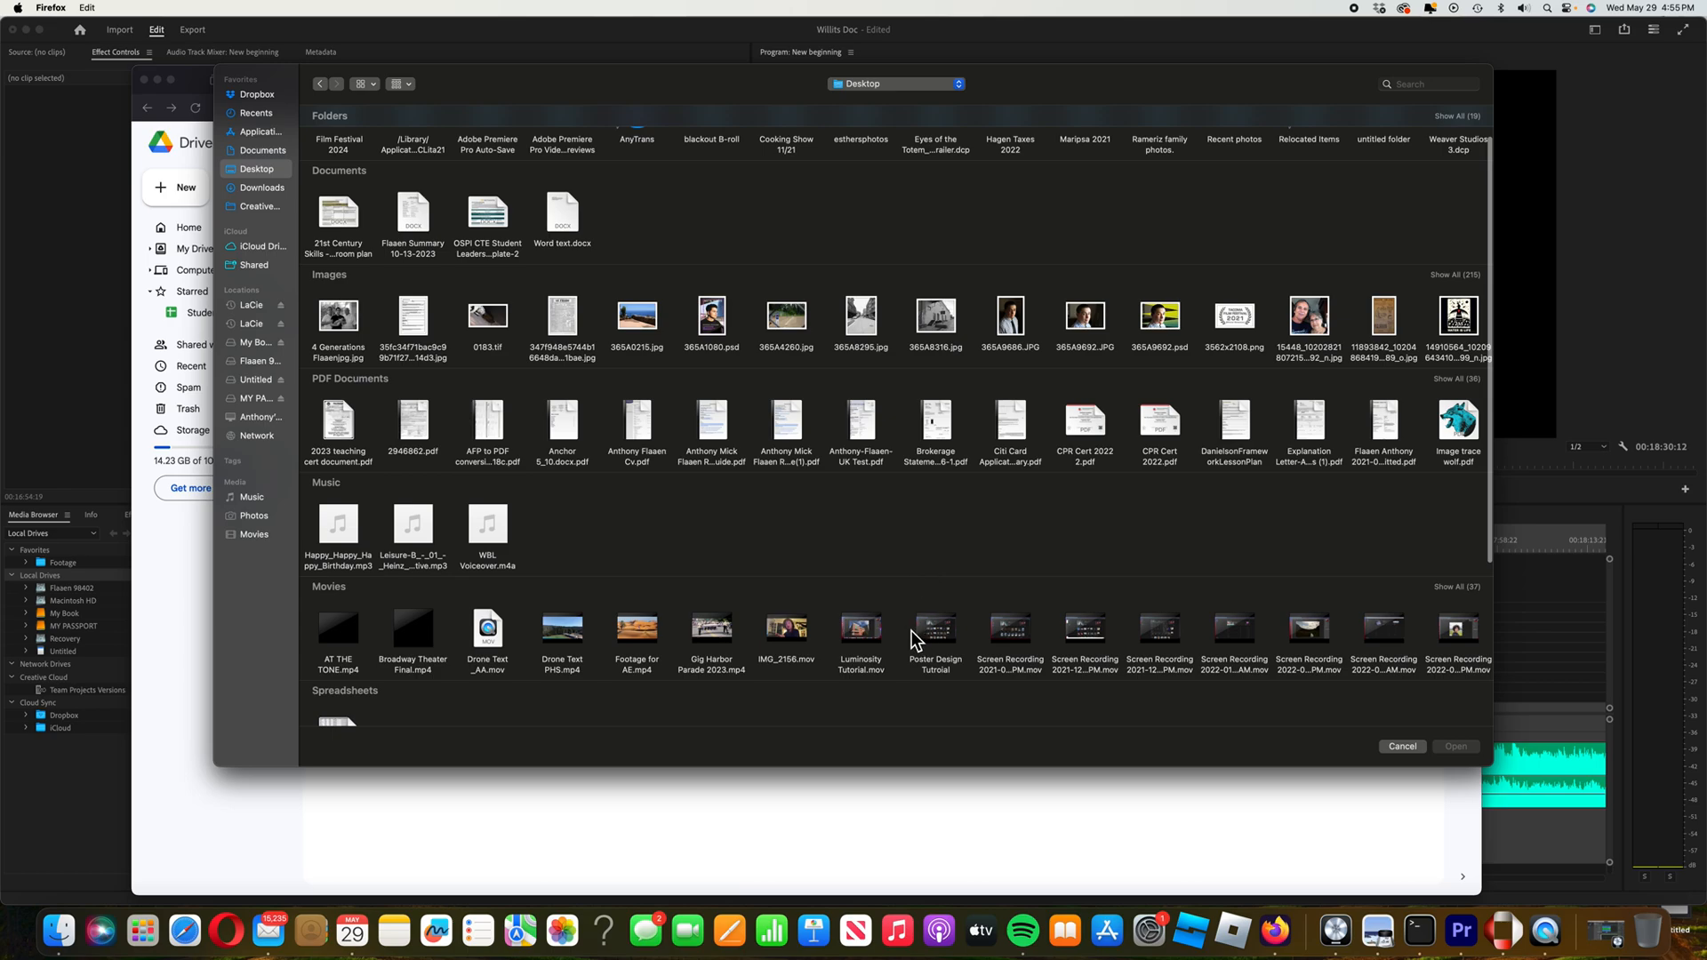
{"action": "scroll", "coordinate": [914, 640], "scroll_direction": "down", "scroll_amount": 1}
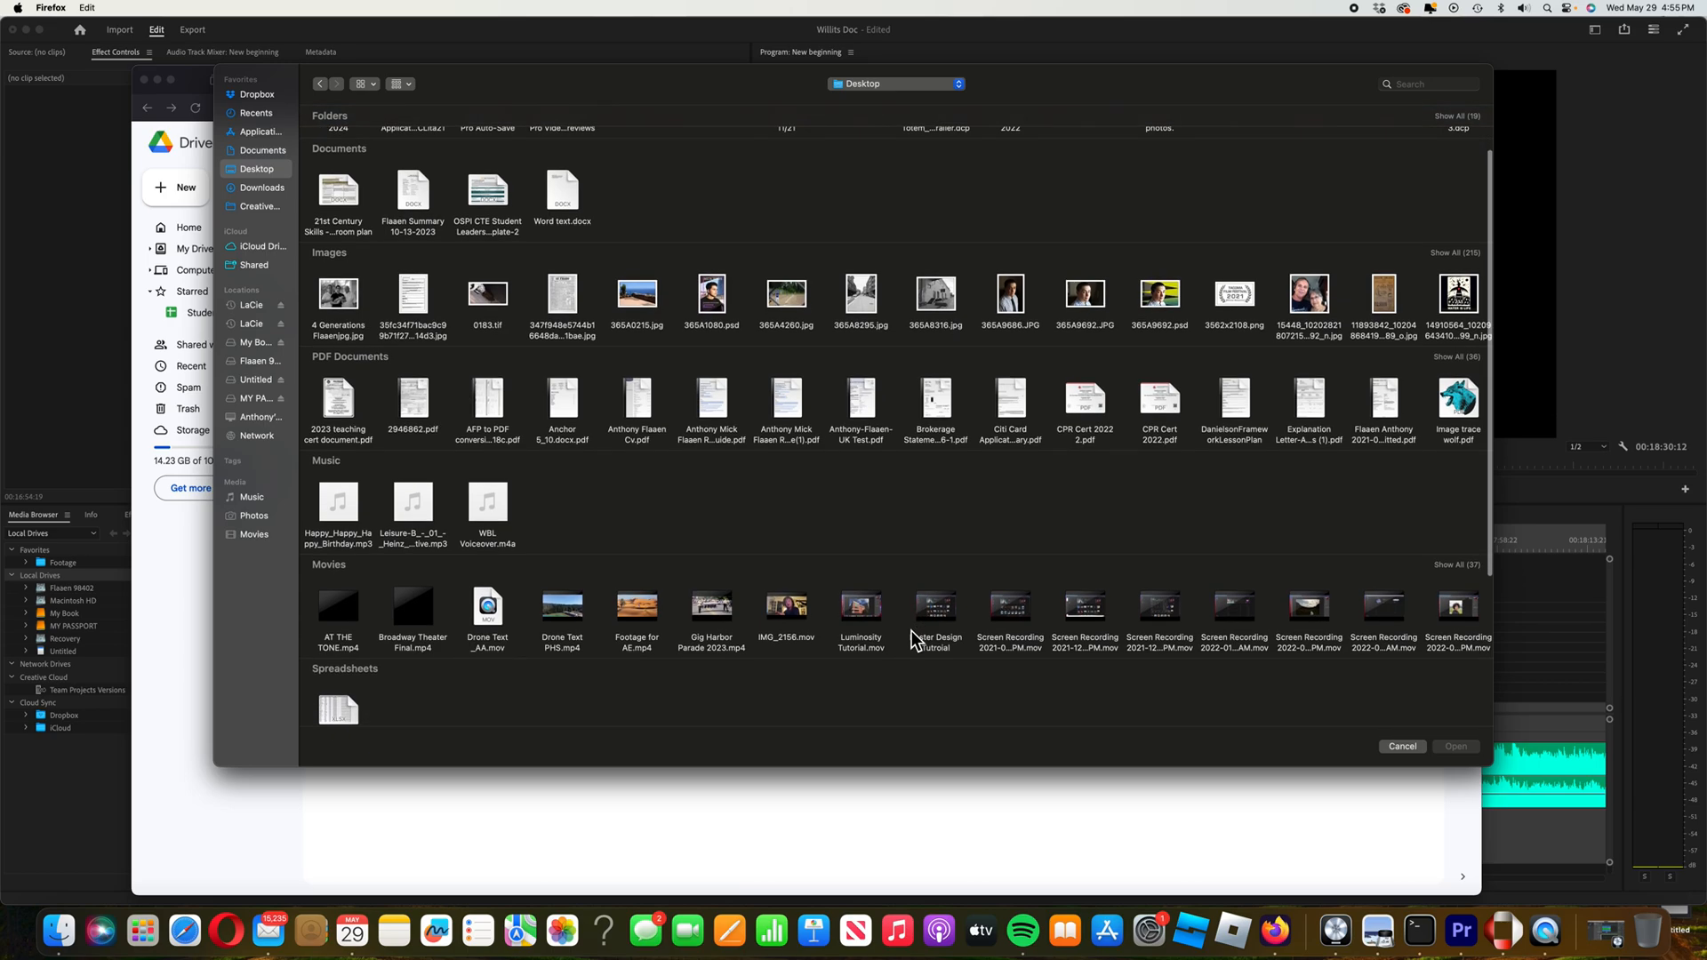
{"action": "left_click", "coordinate": [578, 608]}
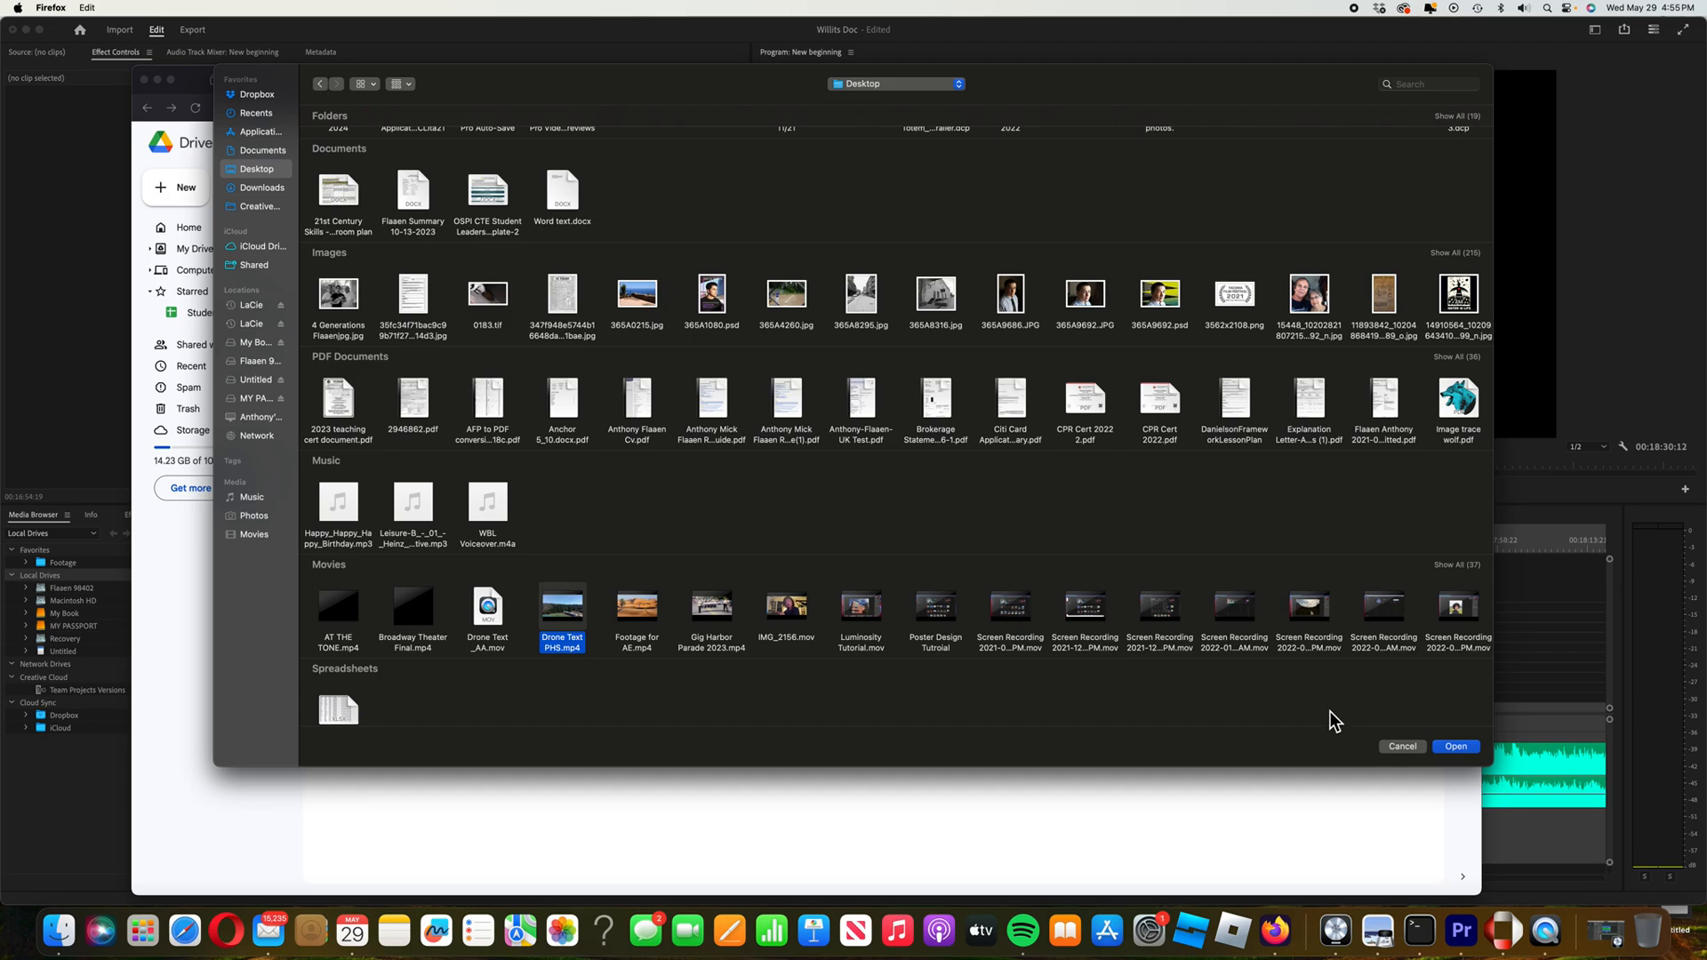
{"action": "left_click", "coordinate": [1466, 751]}
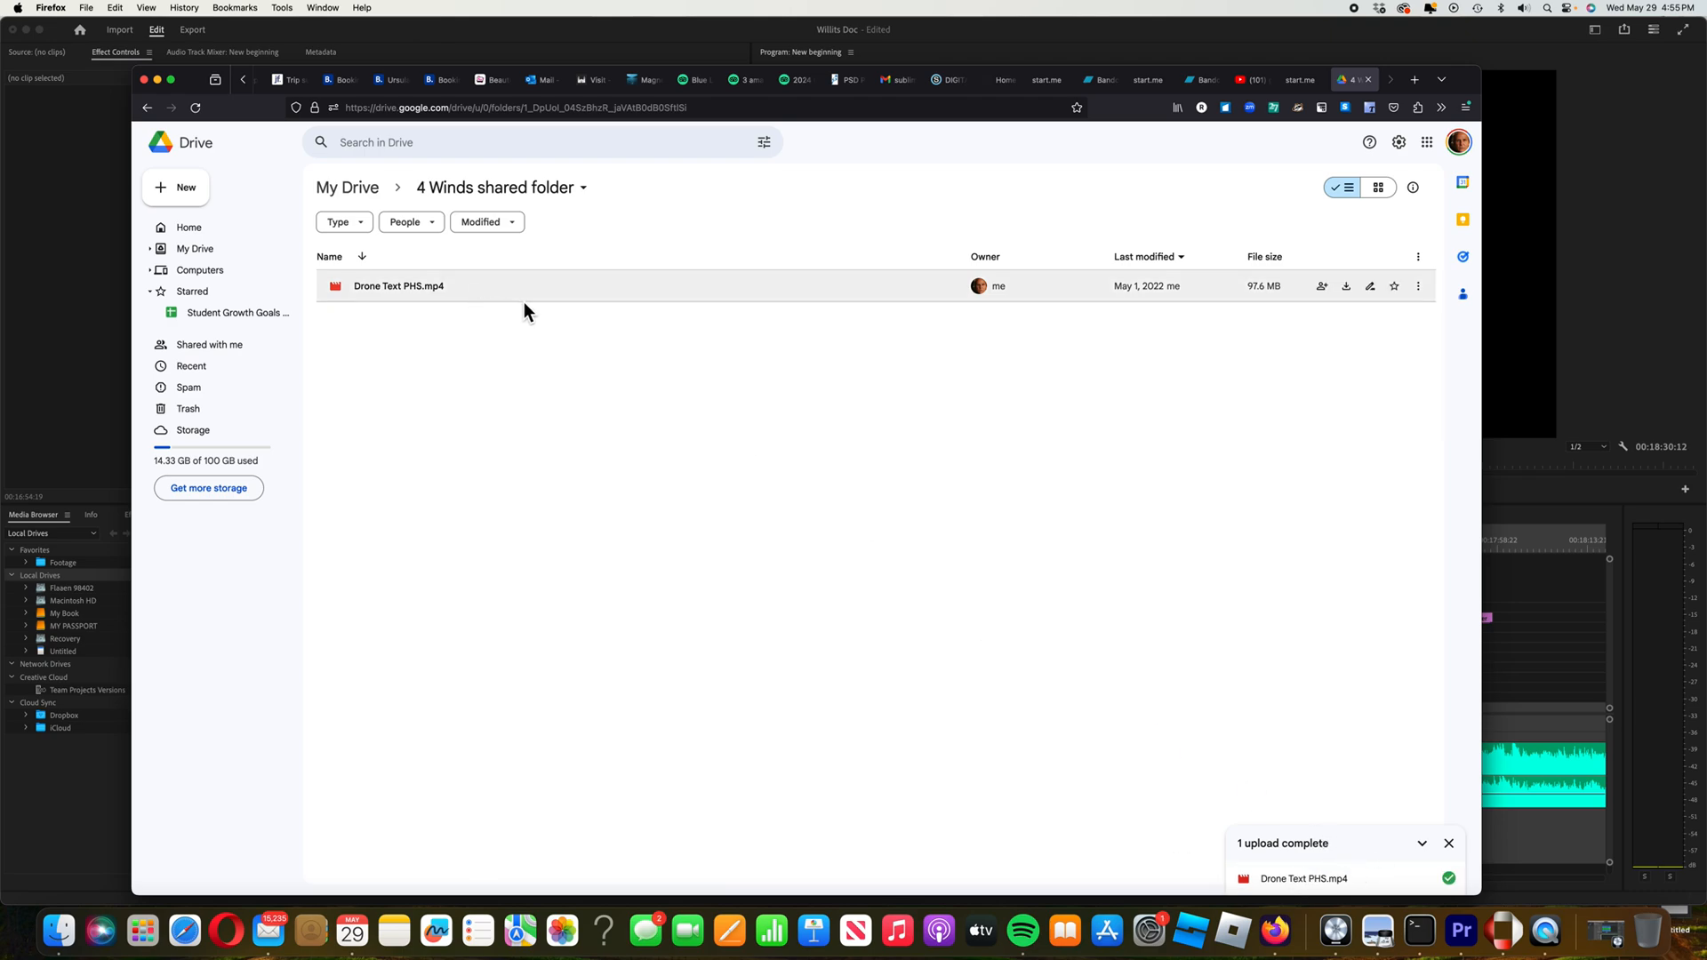
Reopen the 4 Winds shared folder from My Drive and preview Drone Text PHS.mp4
{"action": "left_click", "coordinate": [204, 254]}
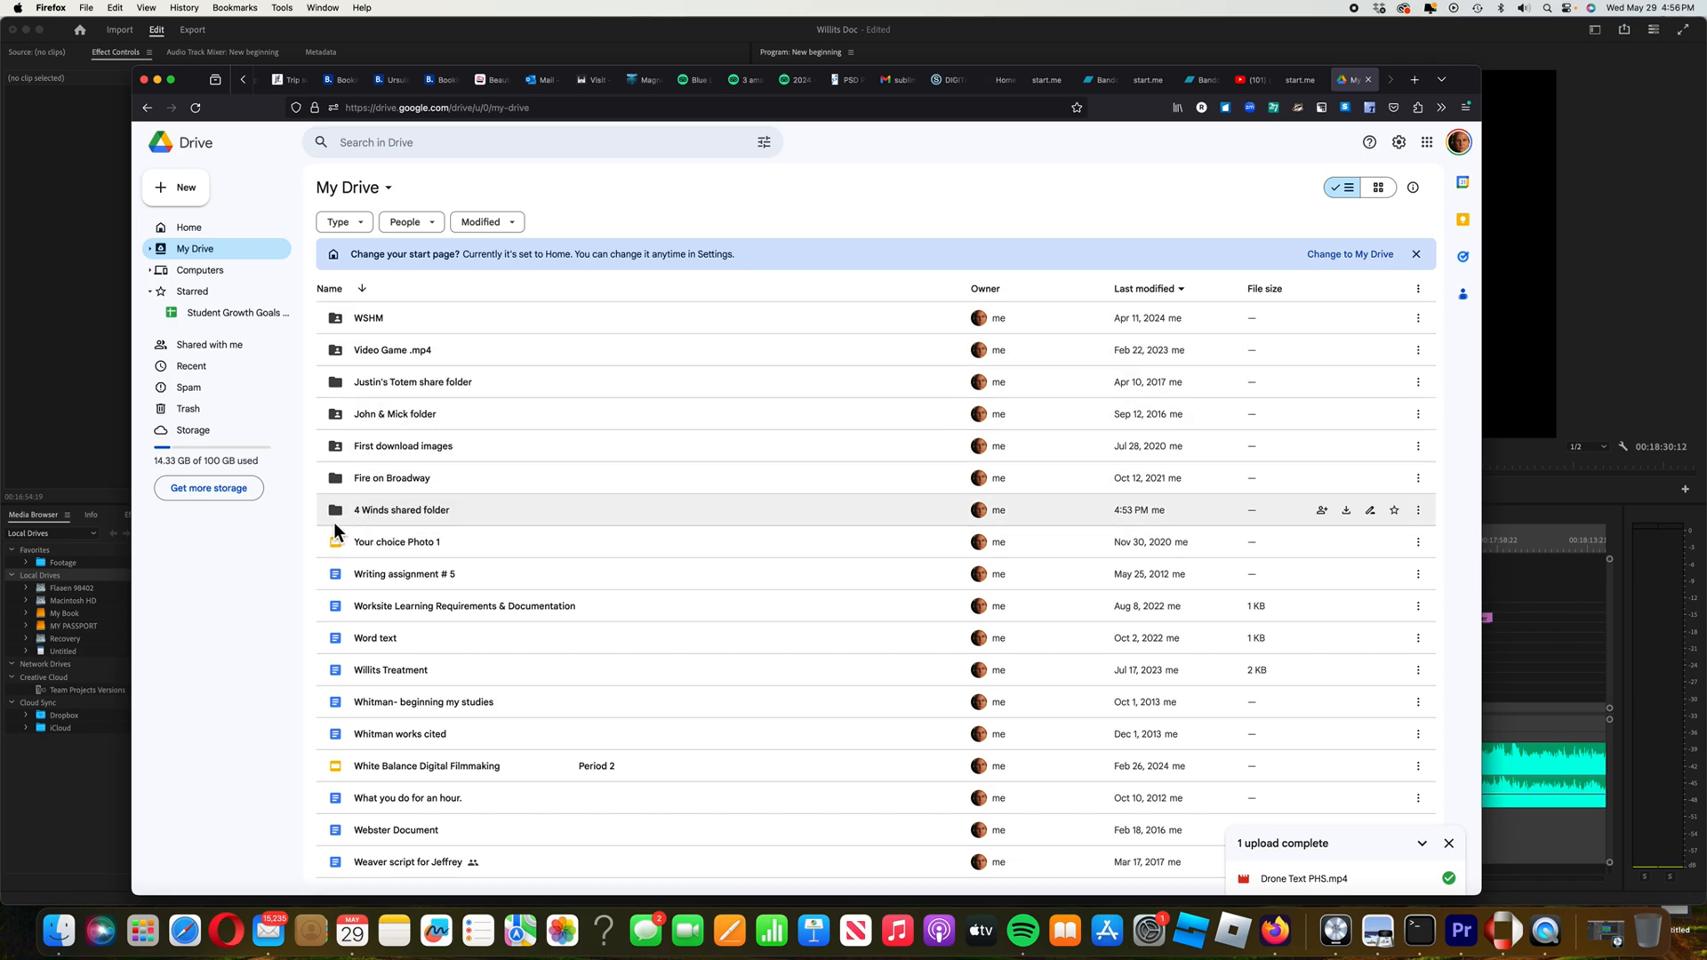
{"action": "double_click", "coordinate": [490, 516]}
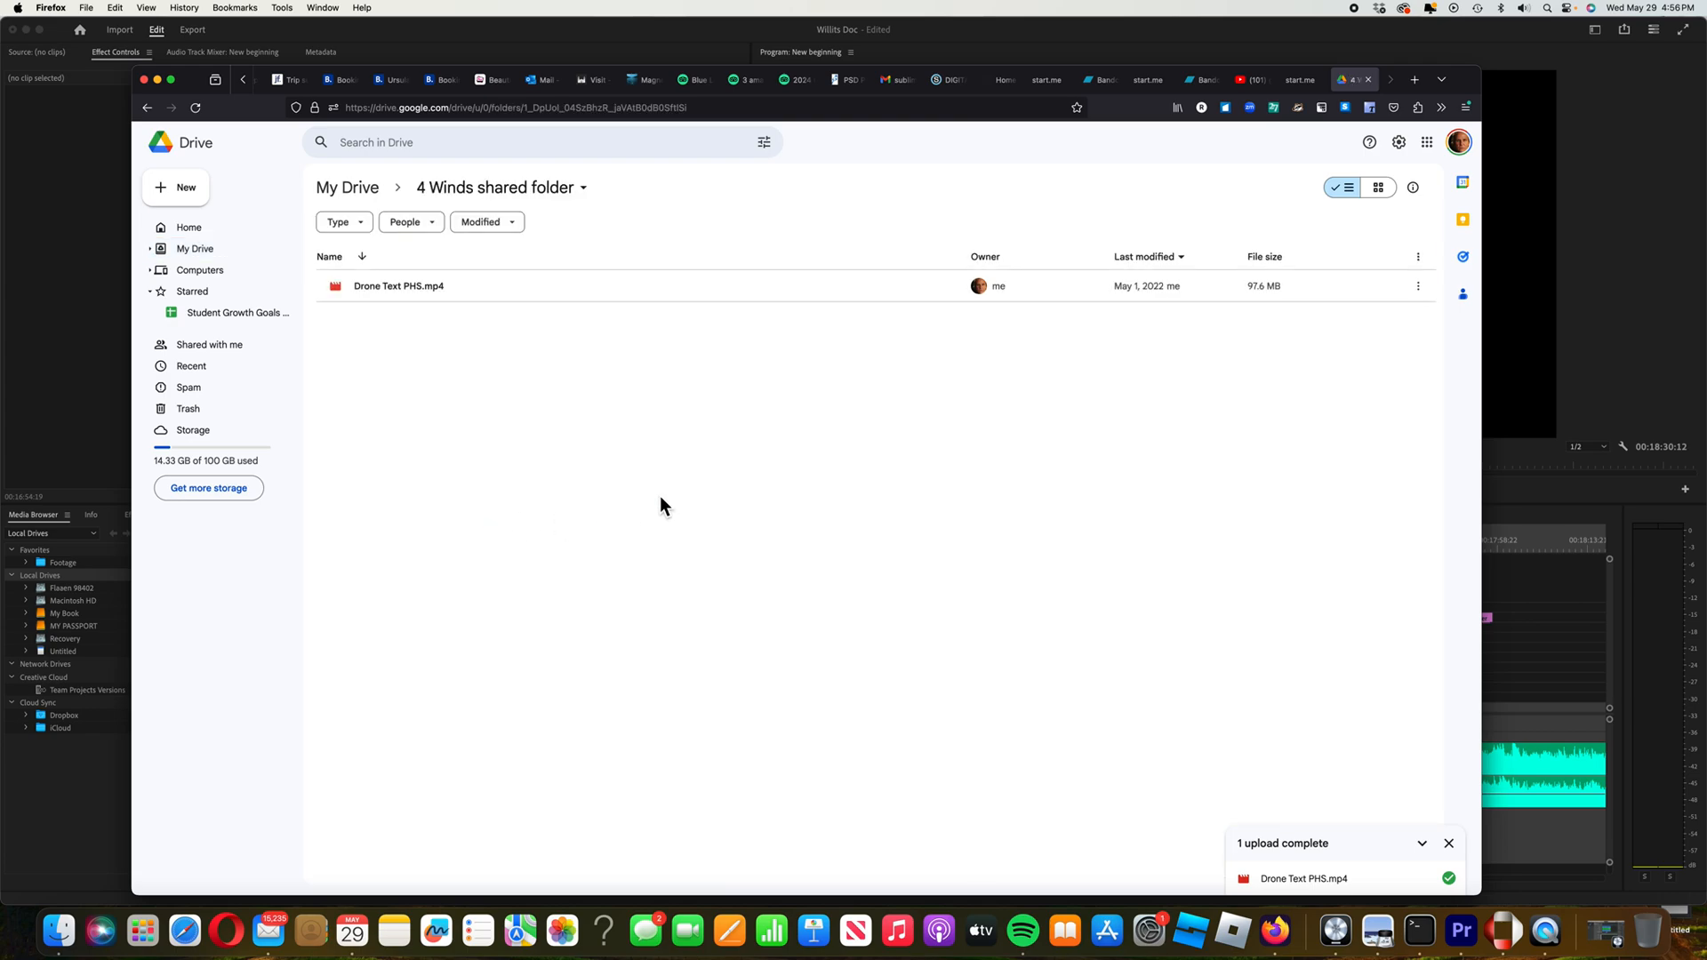
{"action": "double_click", "coordinate": [391, 287]}
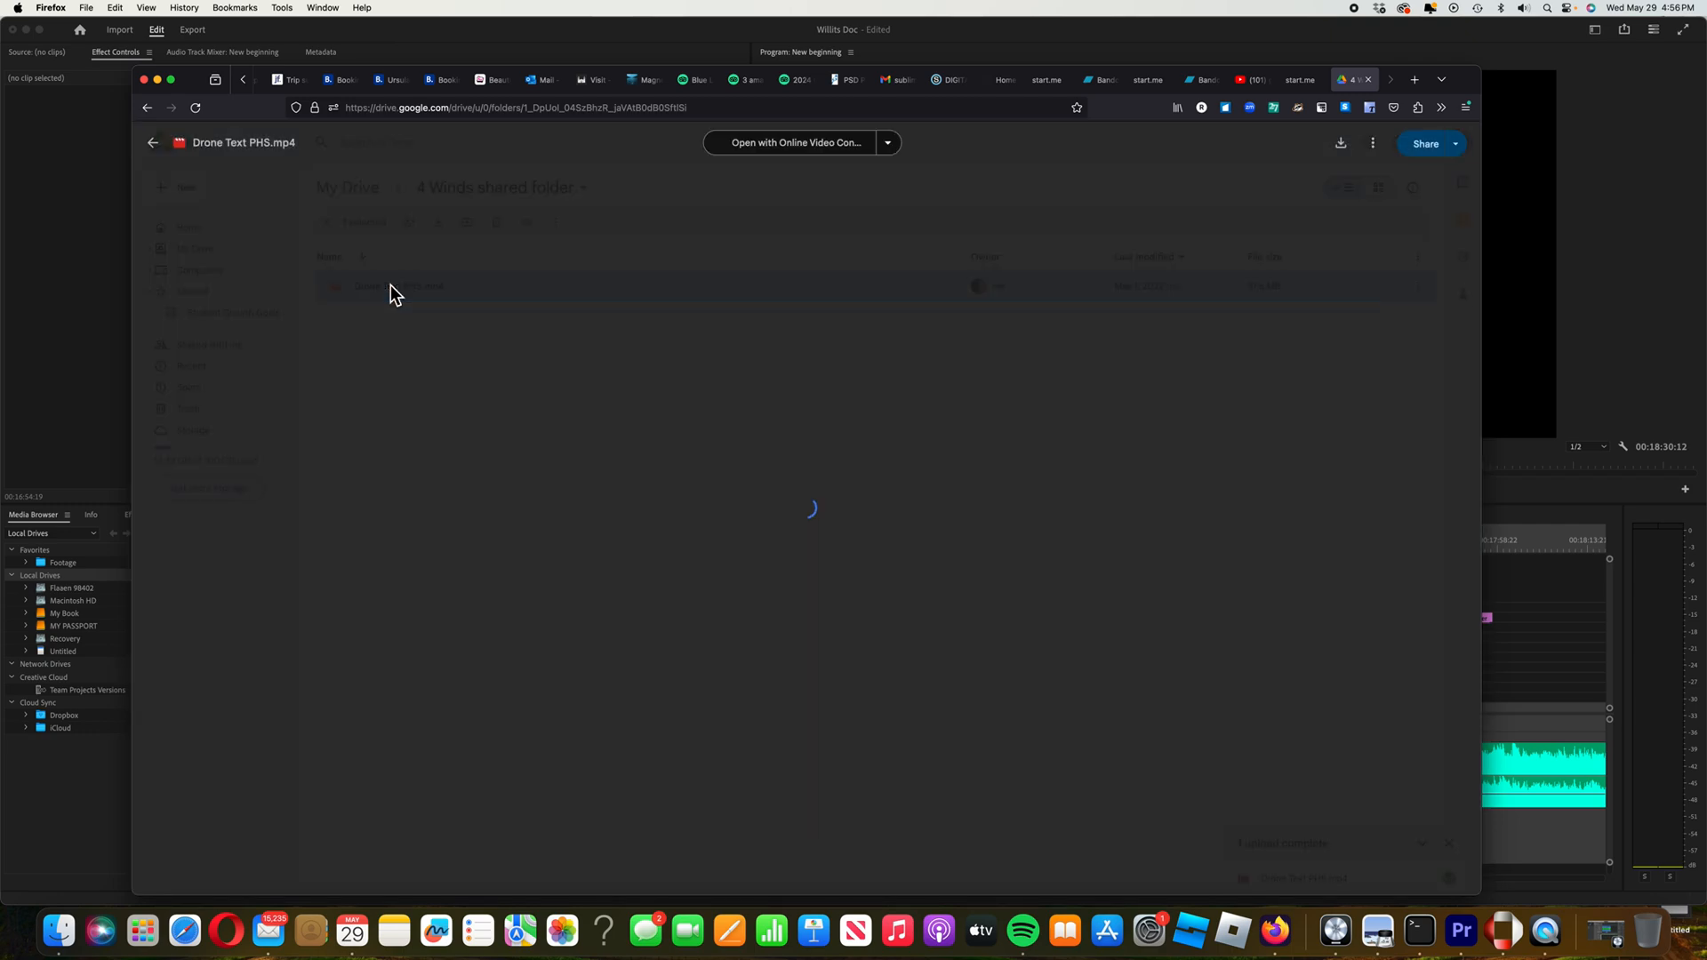
{"action": "left_click", "coordinate": [806, 509]}
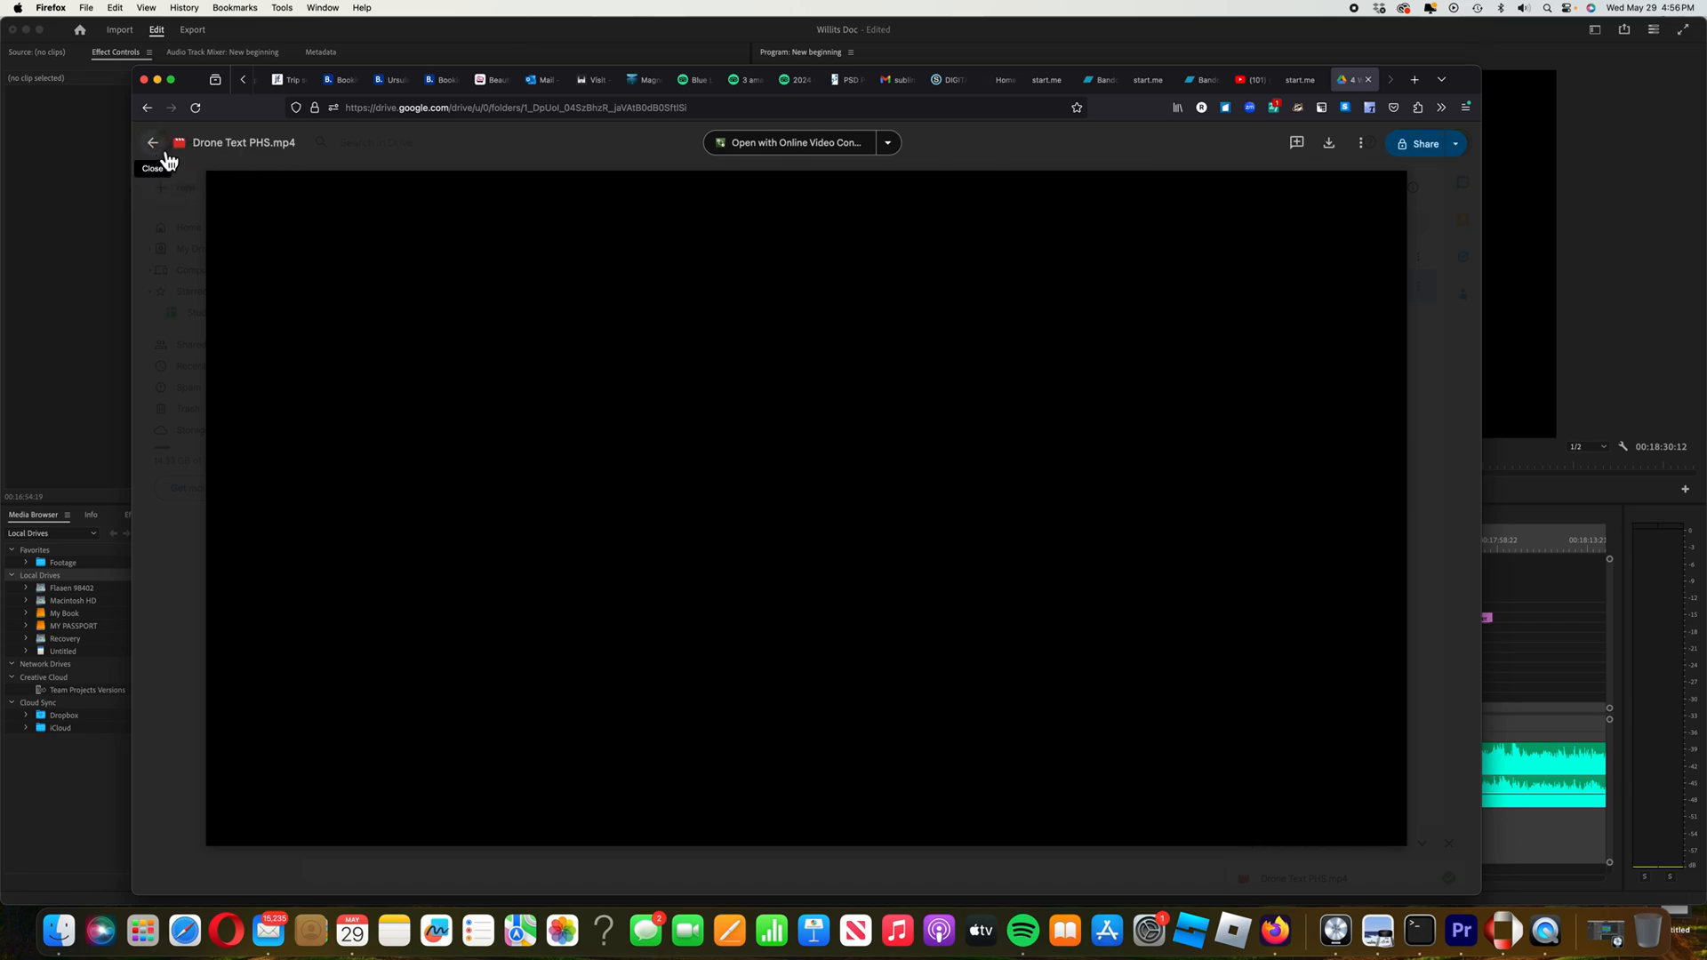
{"action": "left_click", "coordinate": [153, 144]}
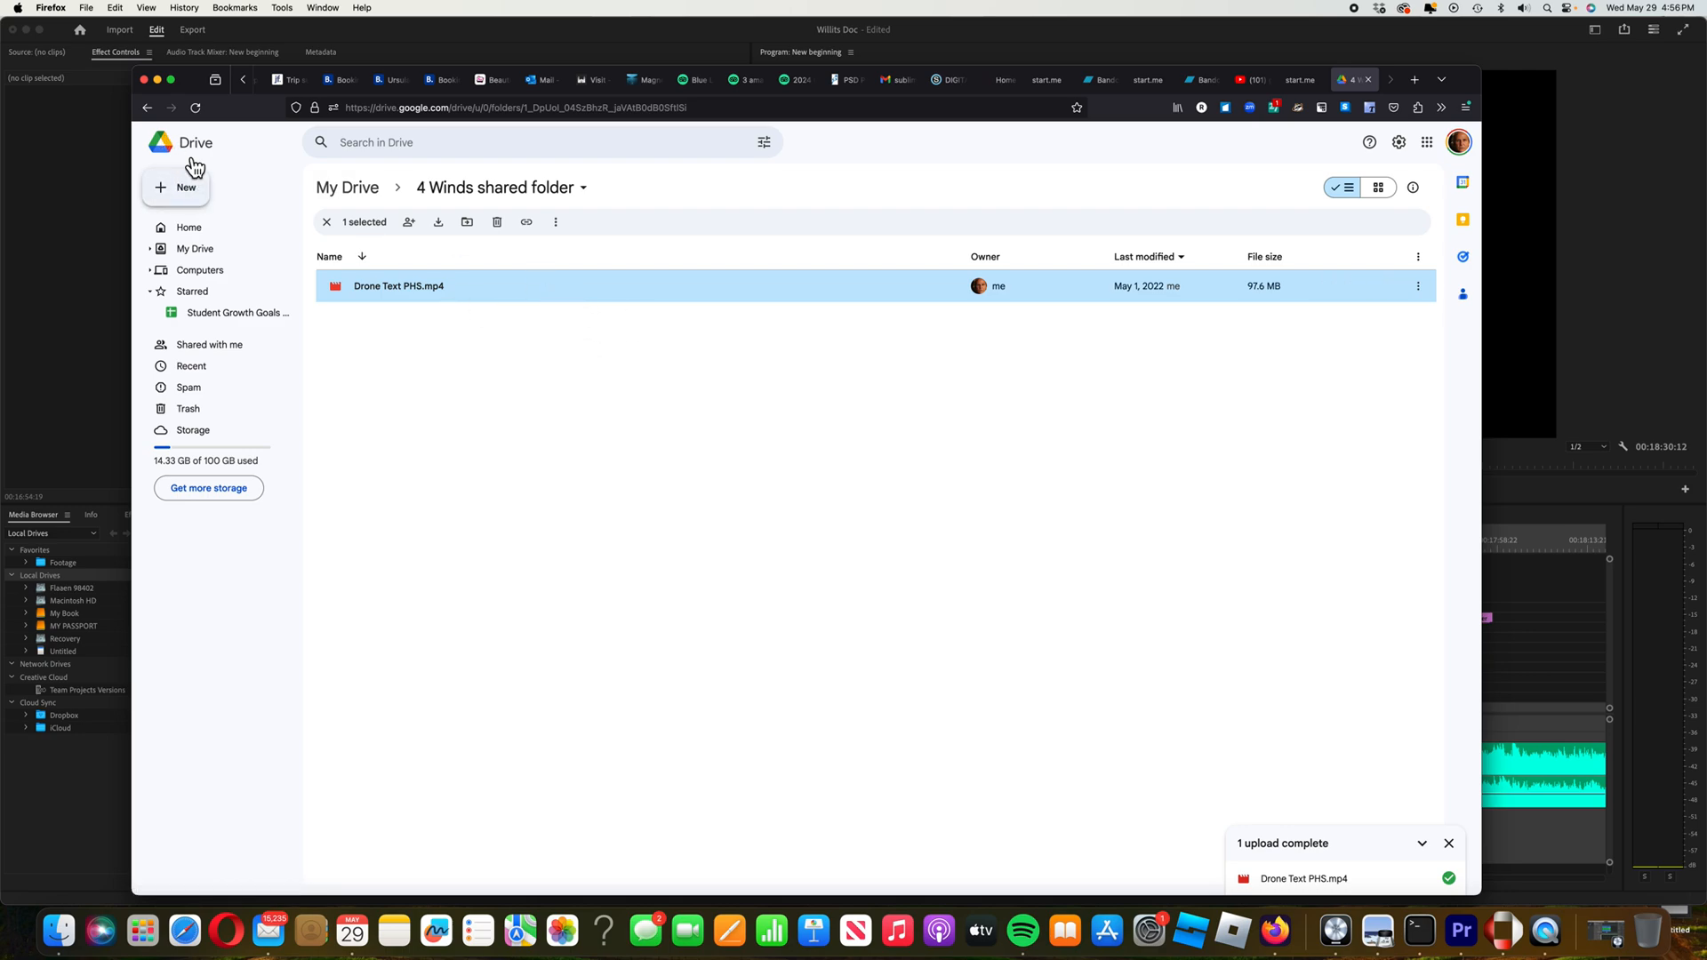
Use the browser's Back button to return to the My Drive file list
{"action": "left_click", "coordinate": [153, 112]}
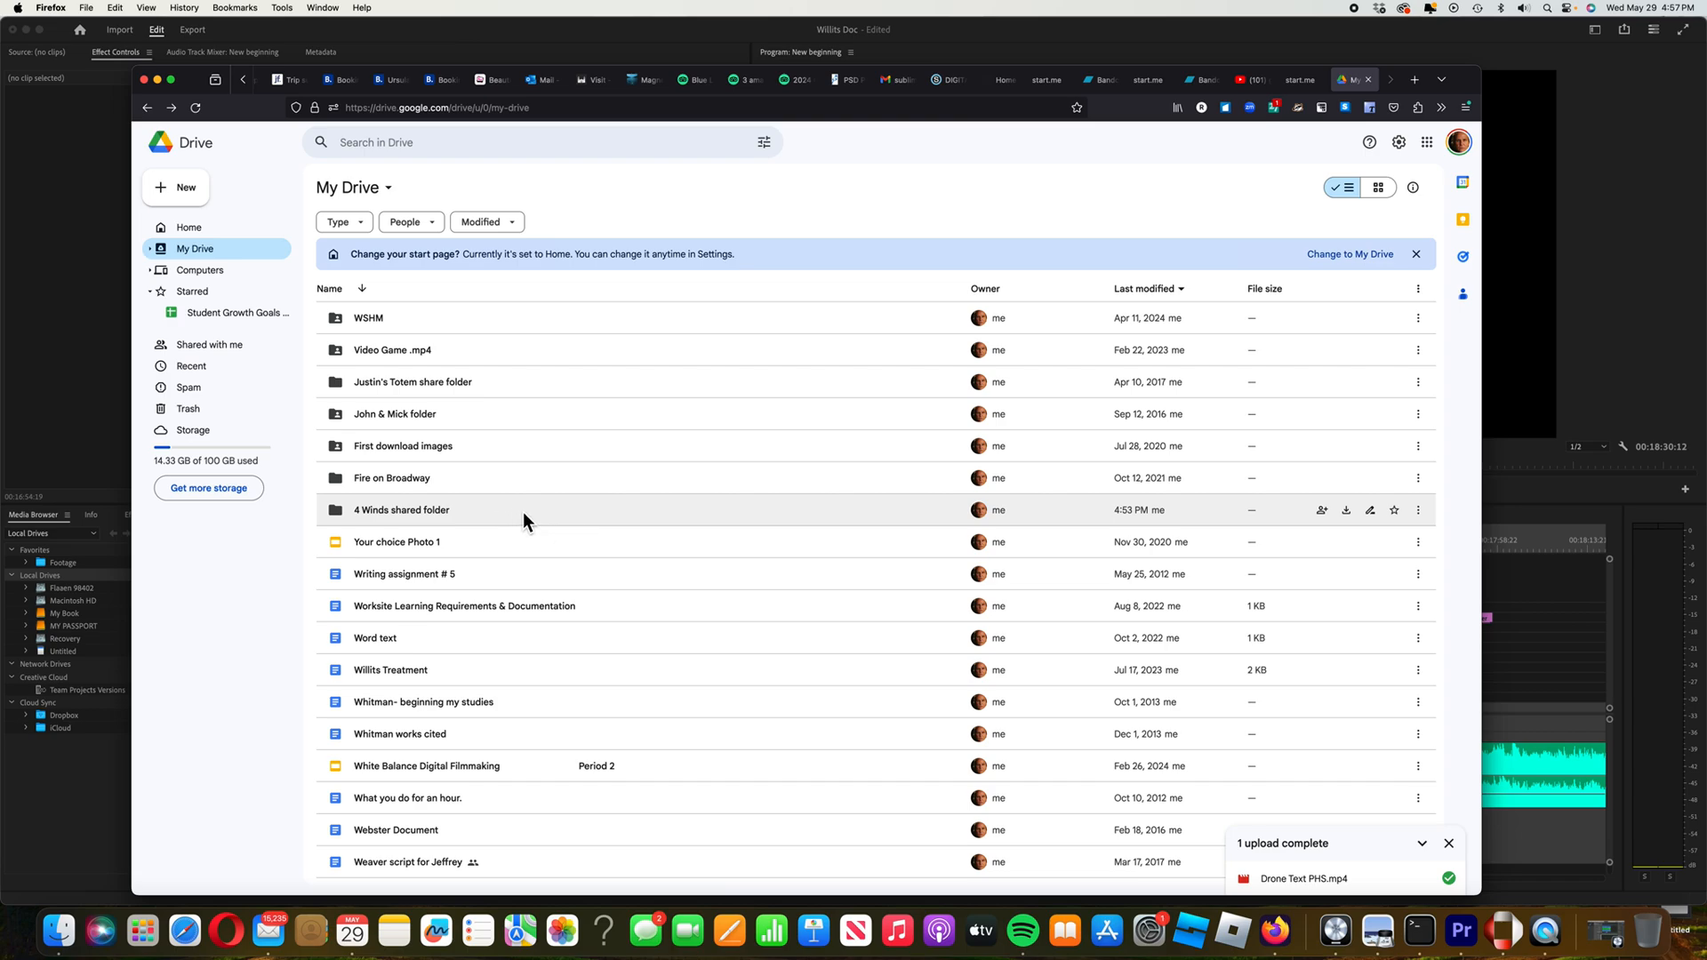
Open the 4 Winds shared folder from My Drive to show its single video, Drone Text PHS.mp4
{"action": "double_click", "coordinate": [523, 512]}
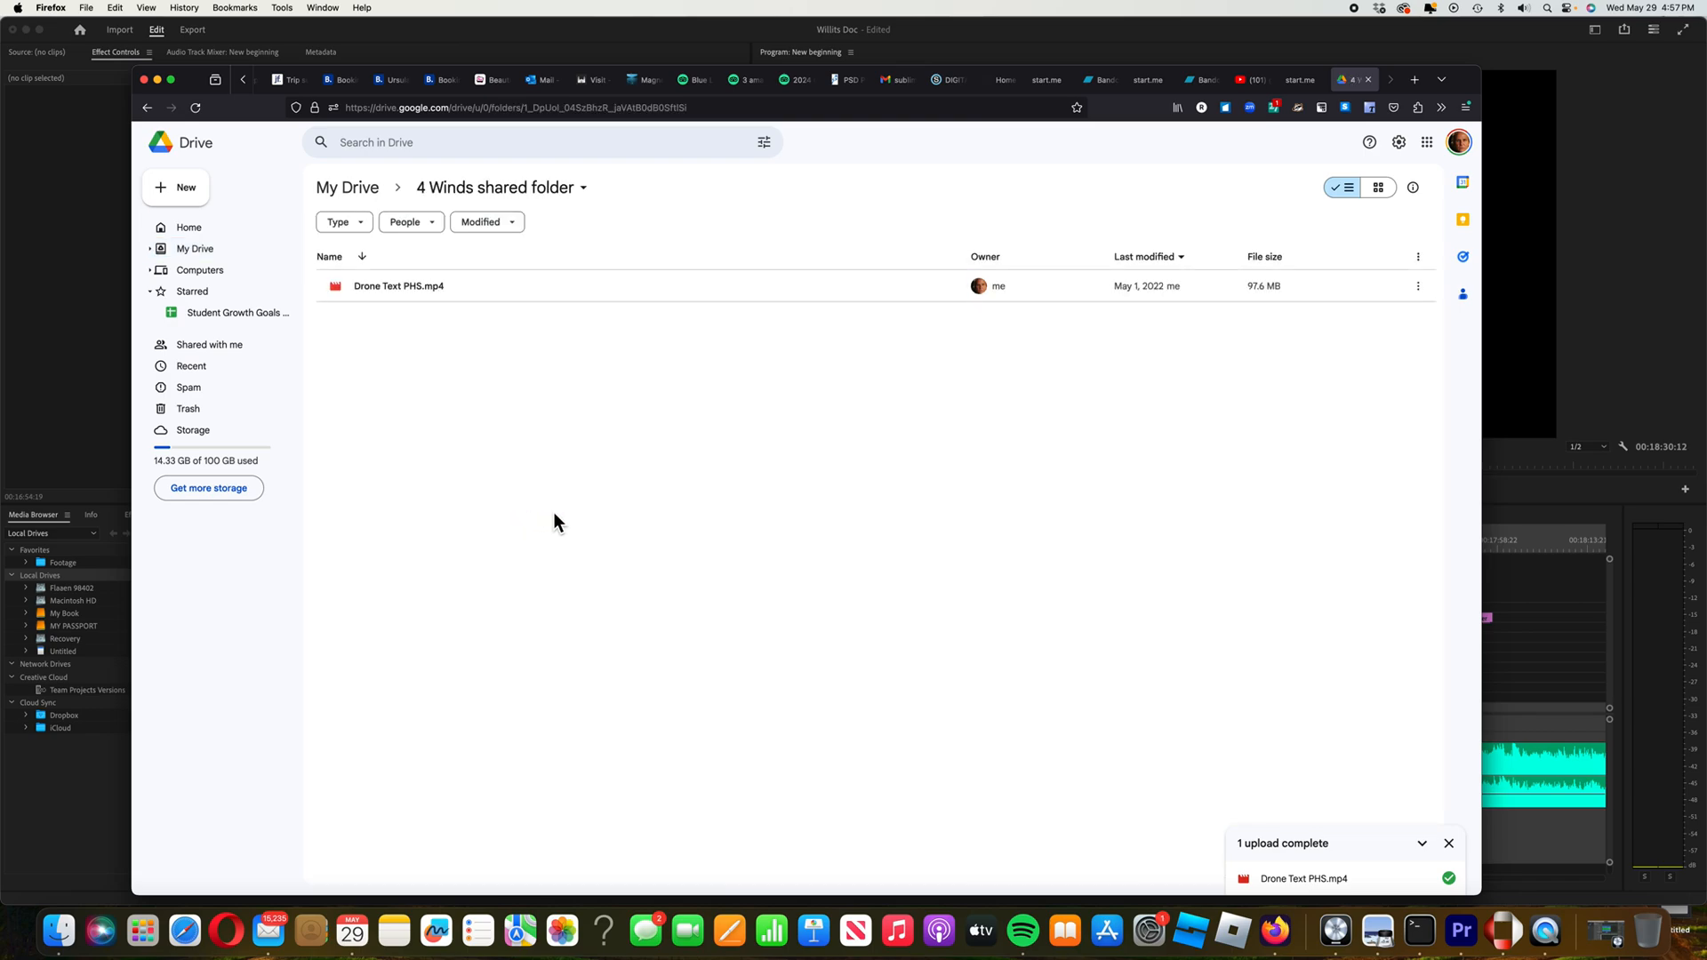
Download Drone Text PHS.mp4 and open it from Firefox's downloads list to play it
{"action": "right_click", "coordinate": [428, 287]}
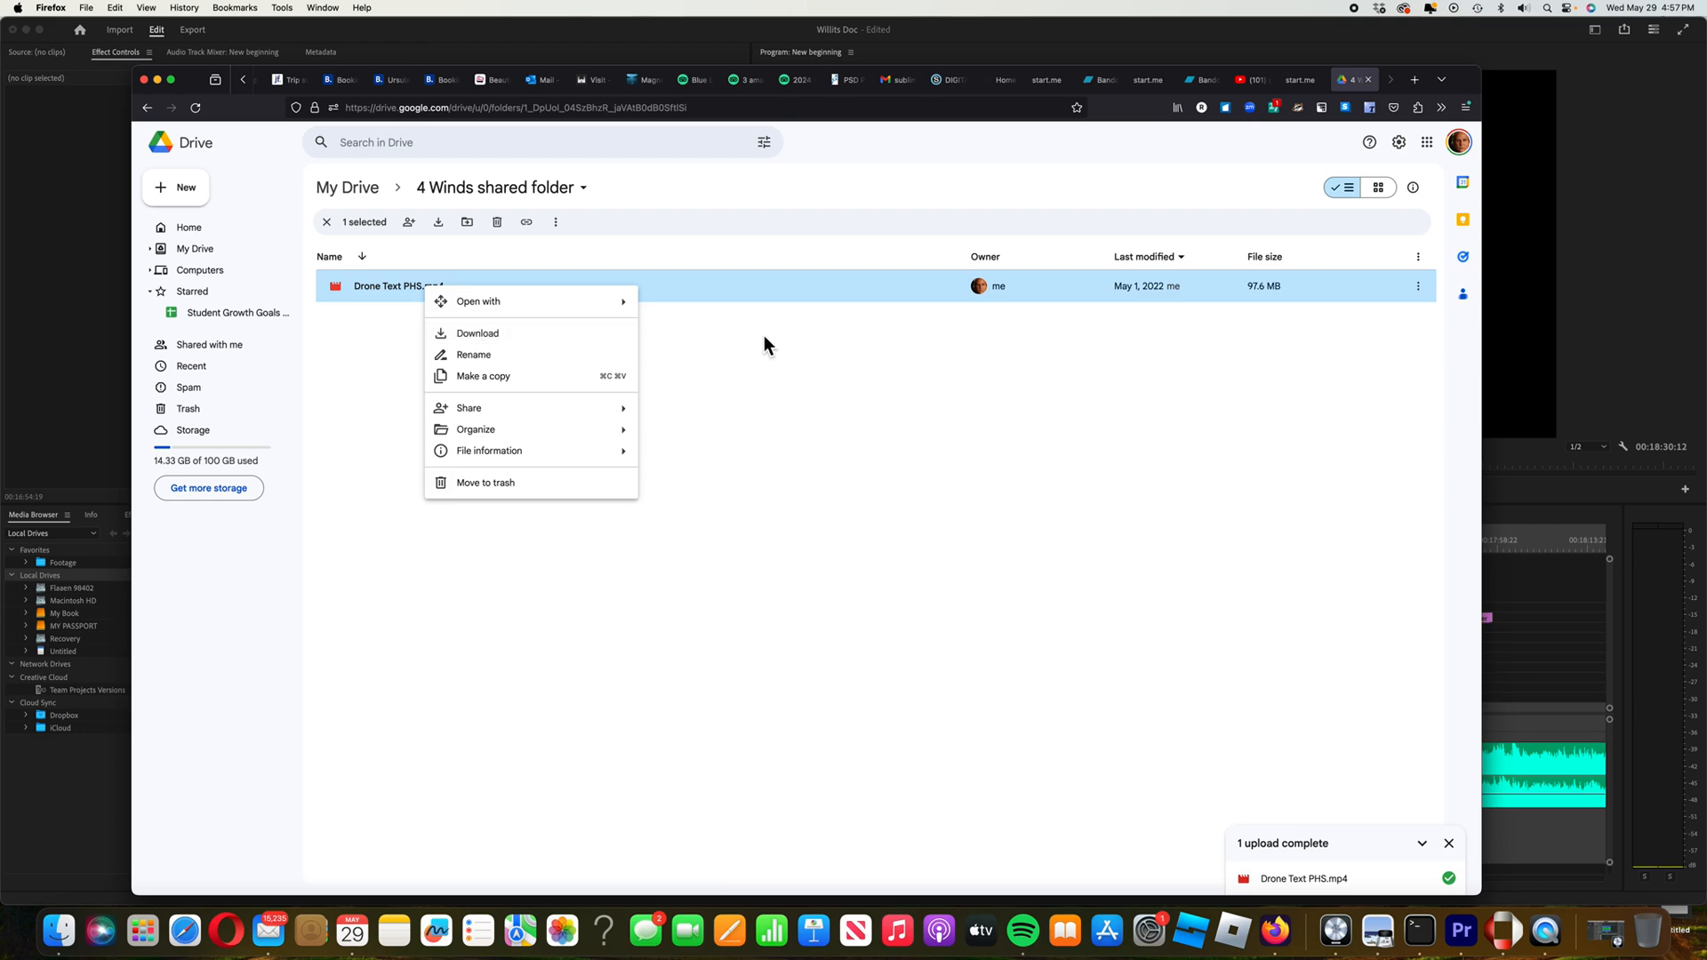
{"action": "left_click", "coordinate": [492, 338]}
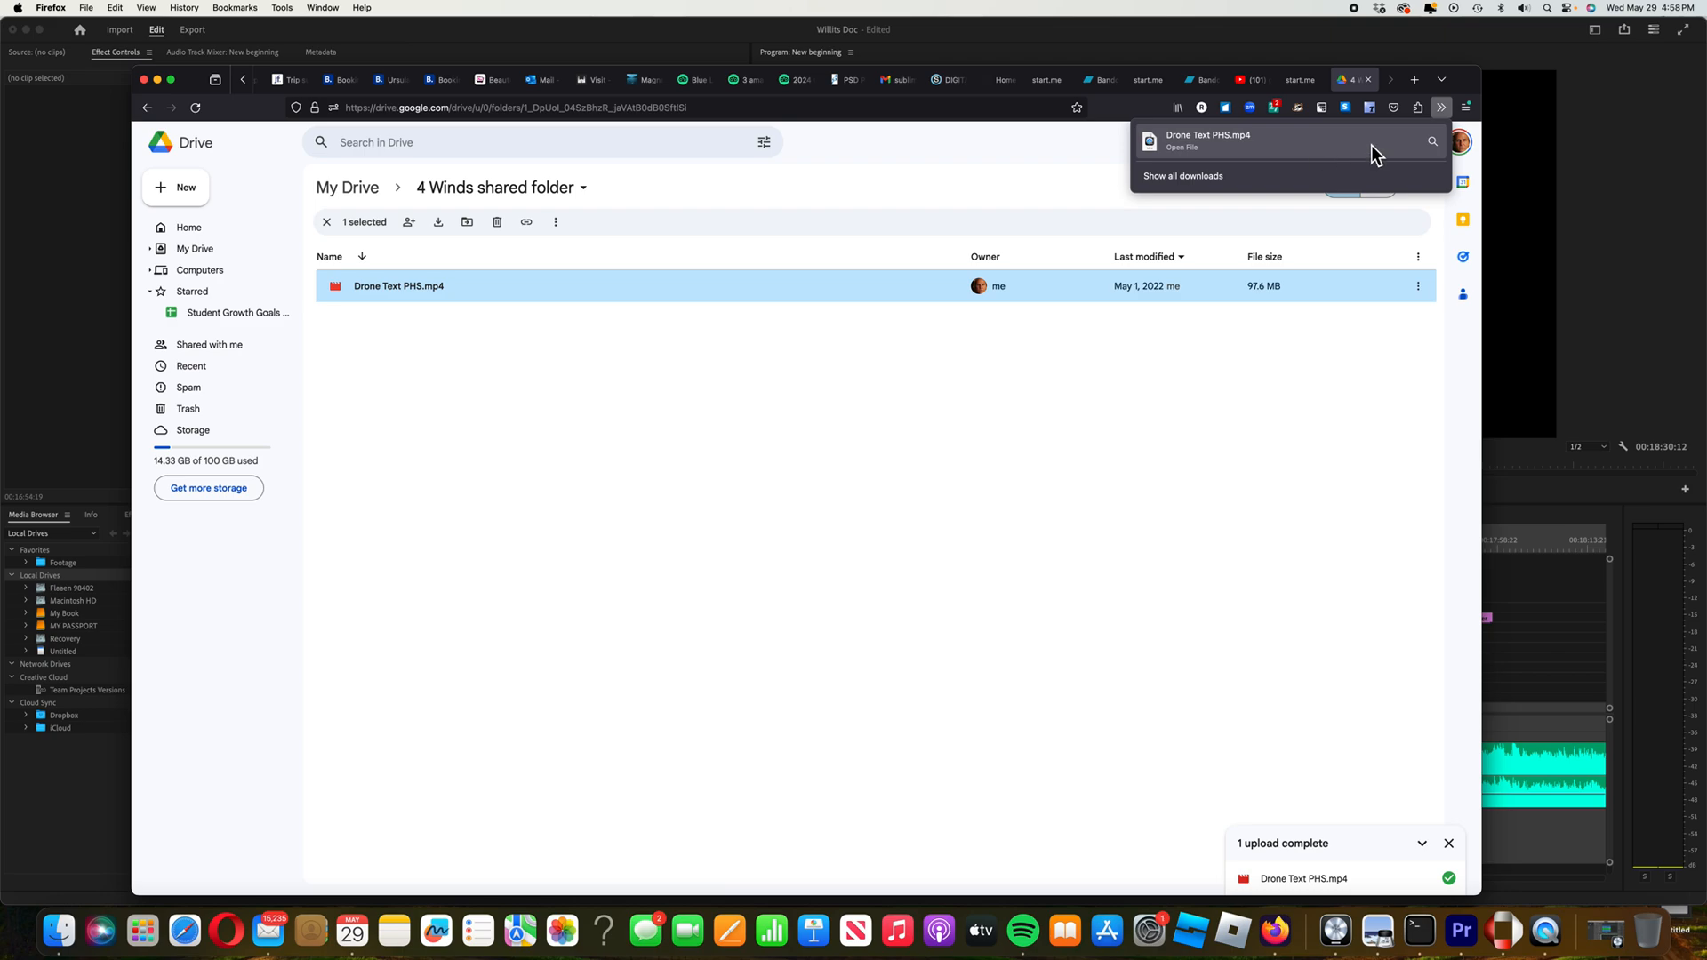
{"action": "right_click", "coordinate": [1291, 144]}
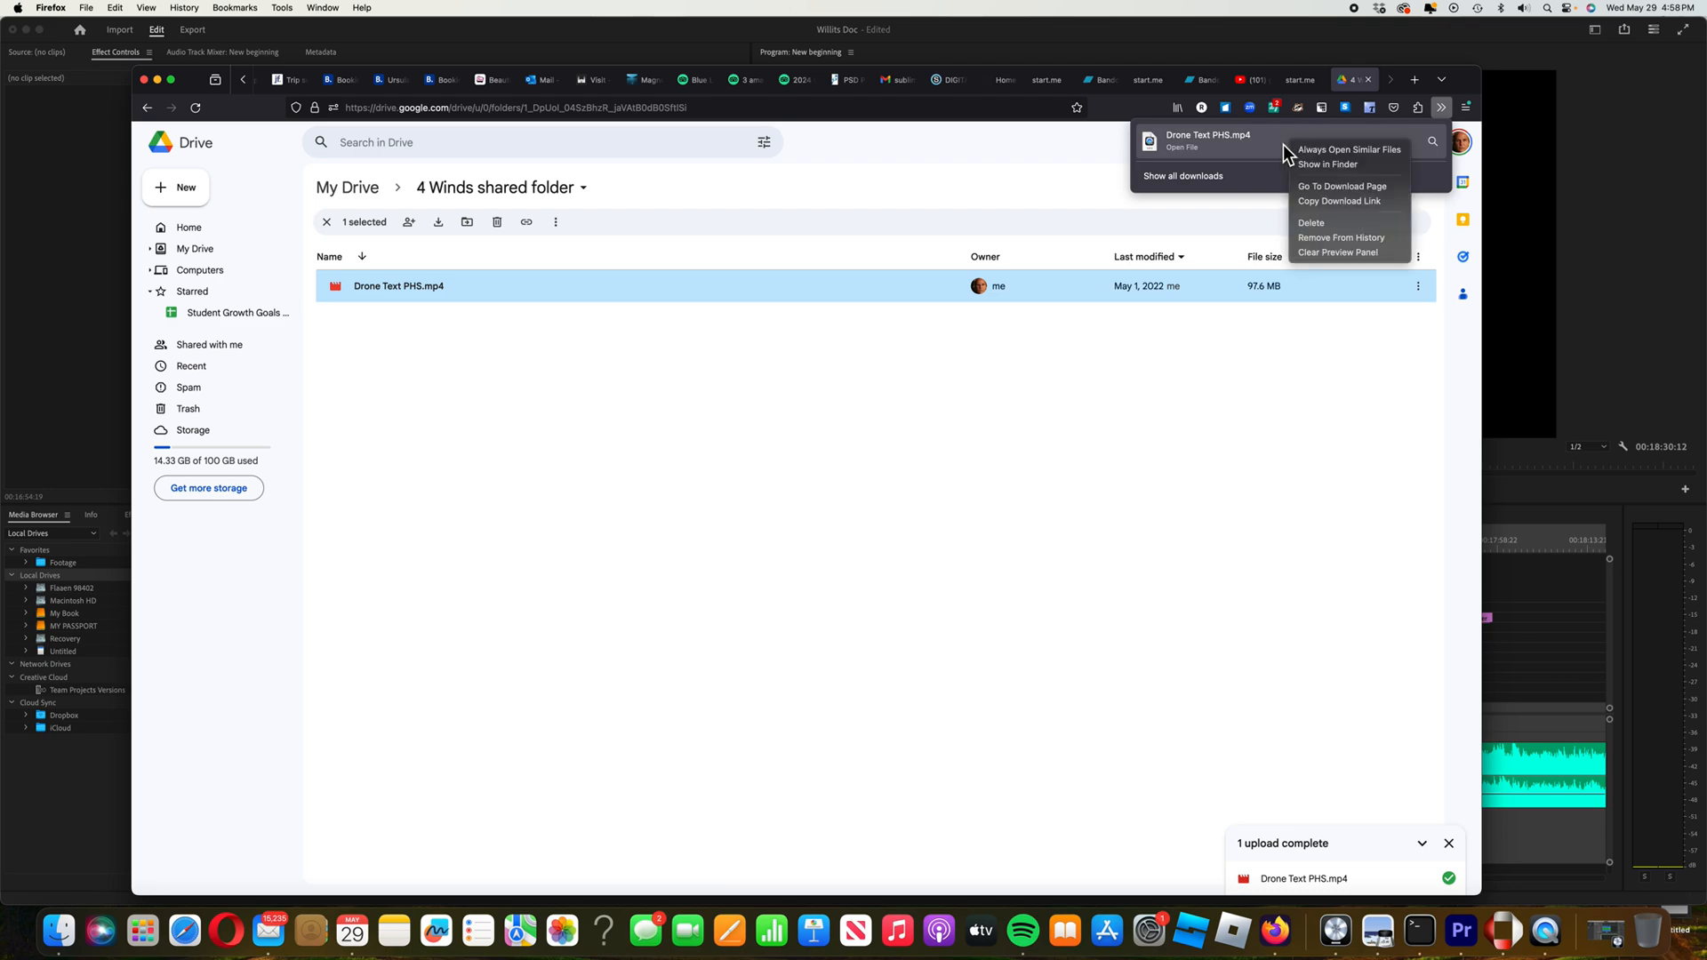
{"action": "left_click", "coordinate": [1259, 148]}
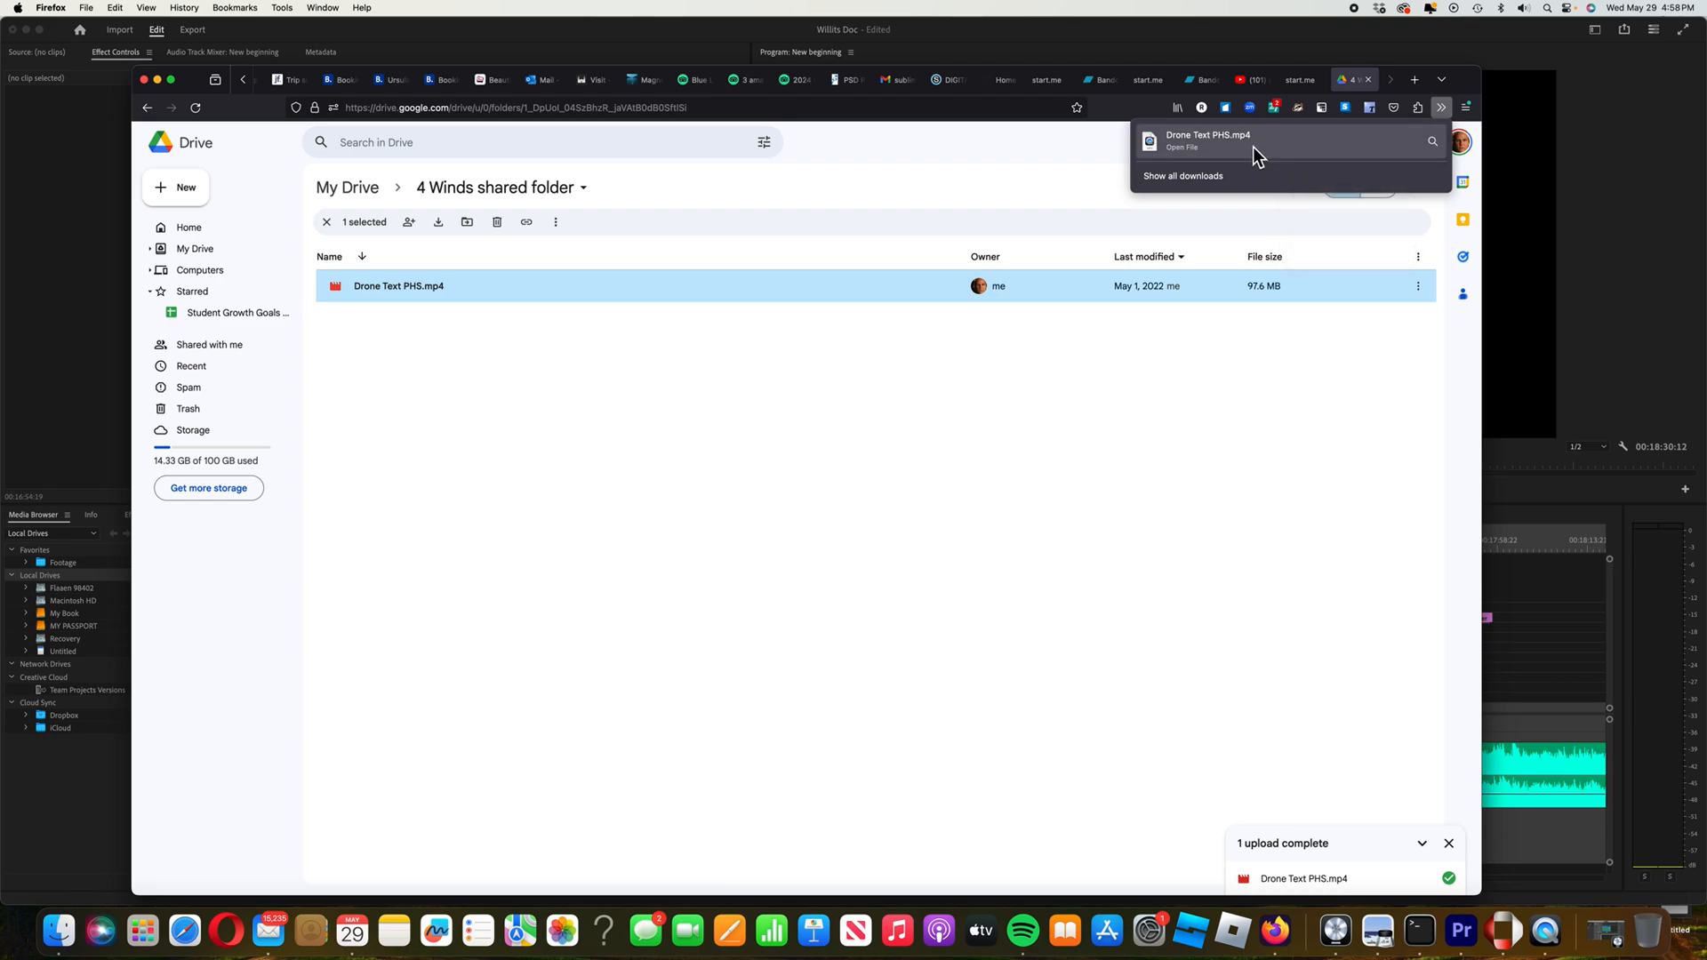
{"action": "left_click", "coordinate": [1225, 142]}
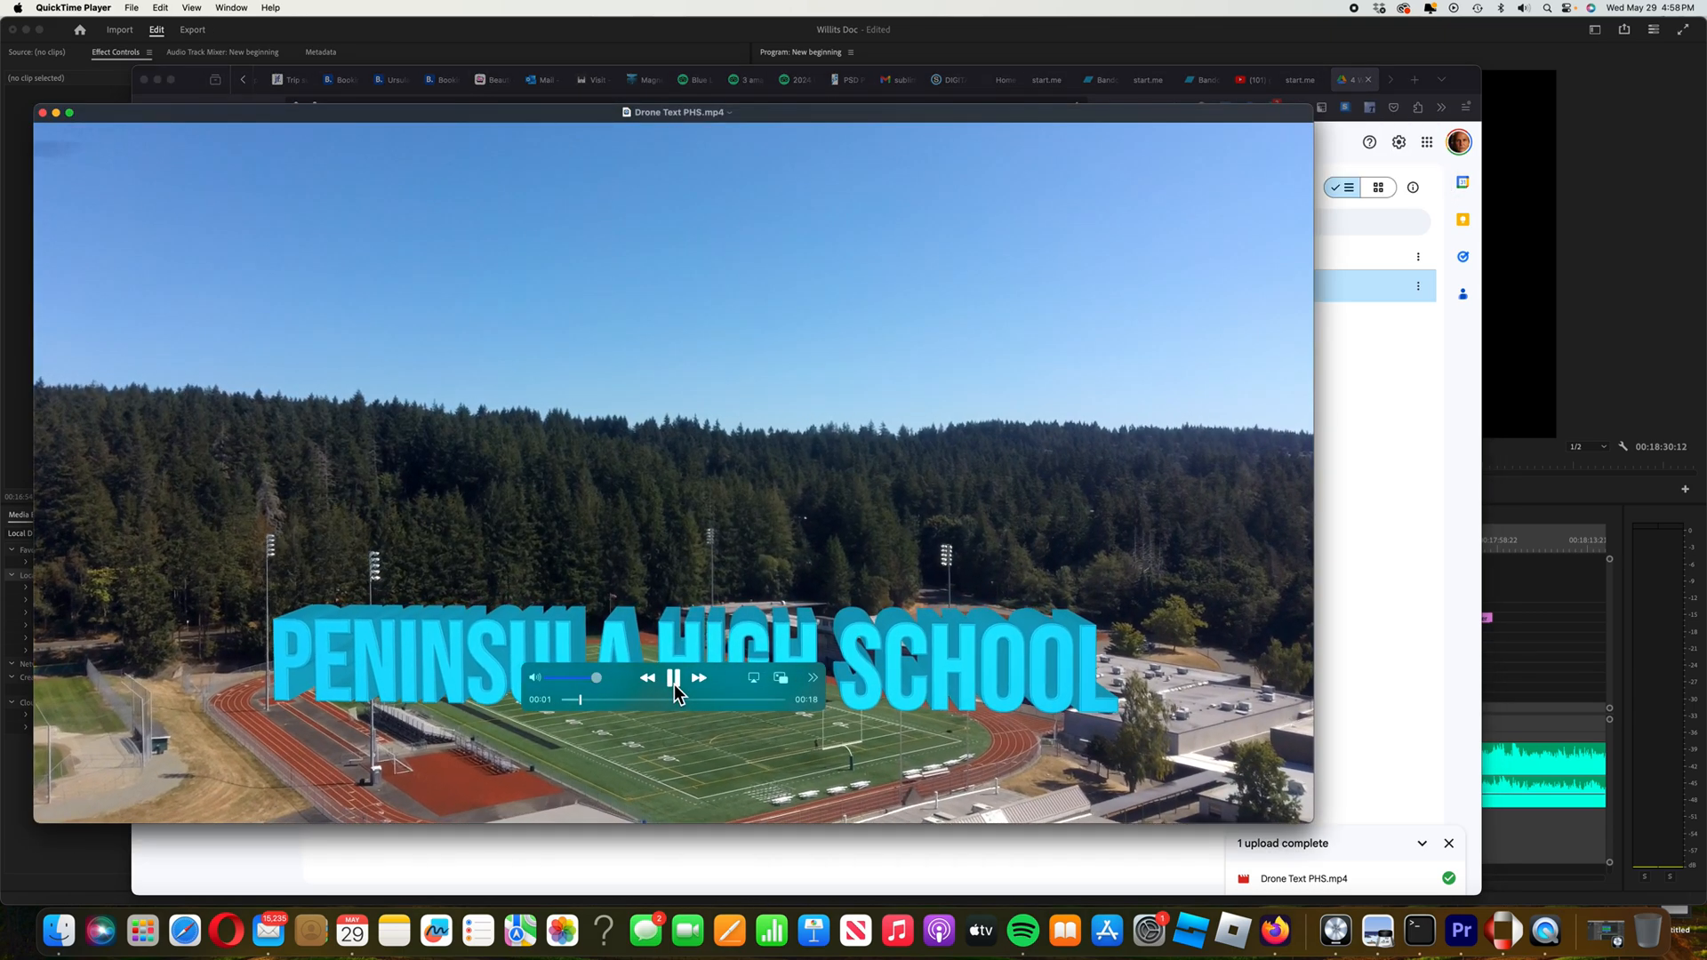
{"action": "left_click", "coordinate": [674, 685]}
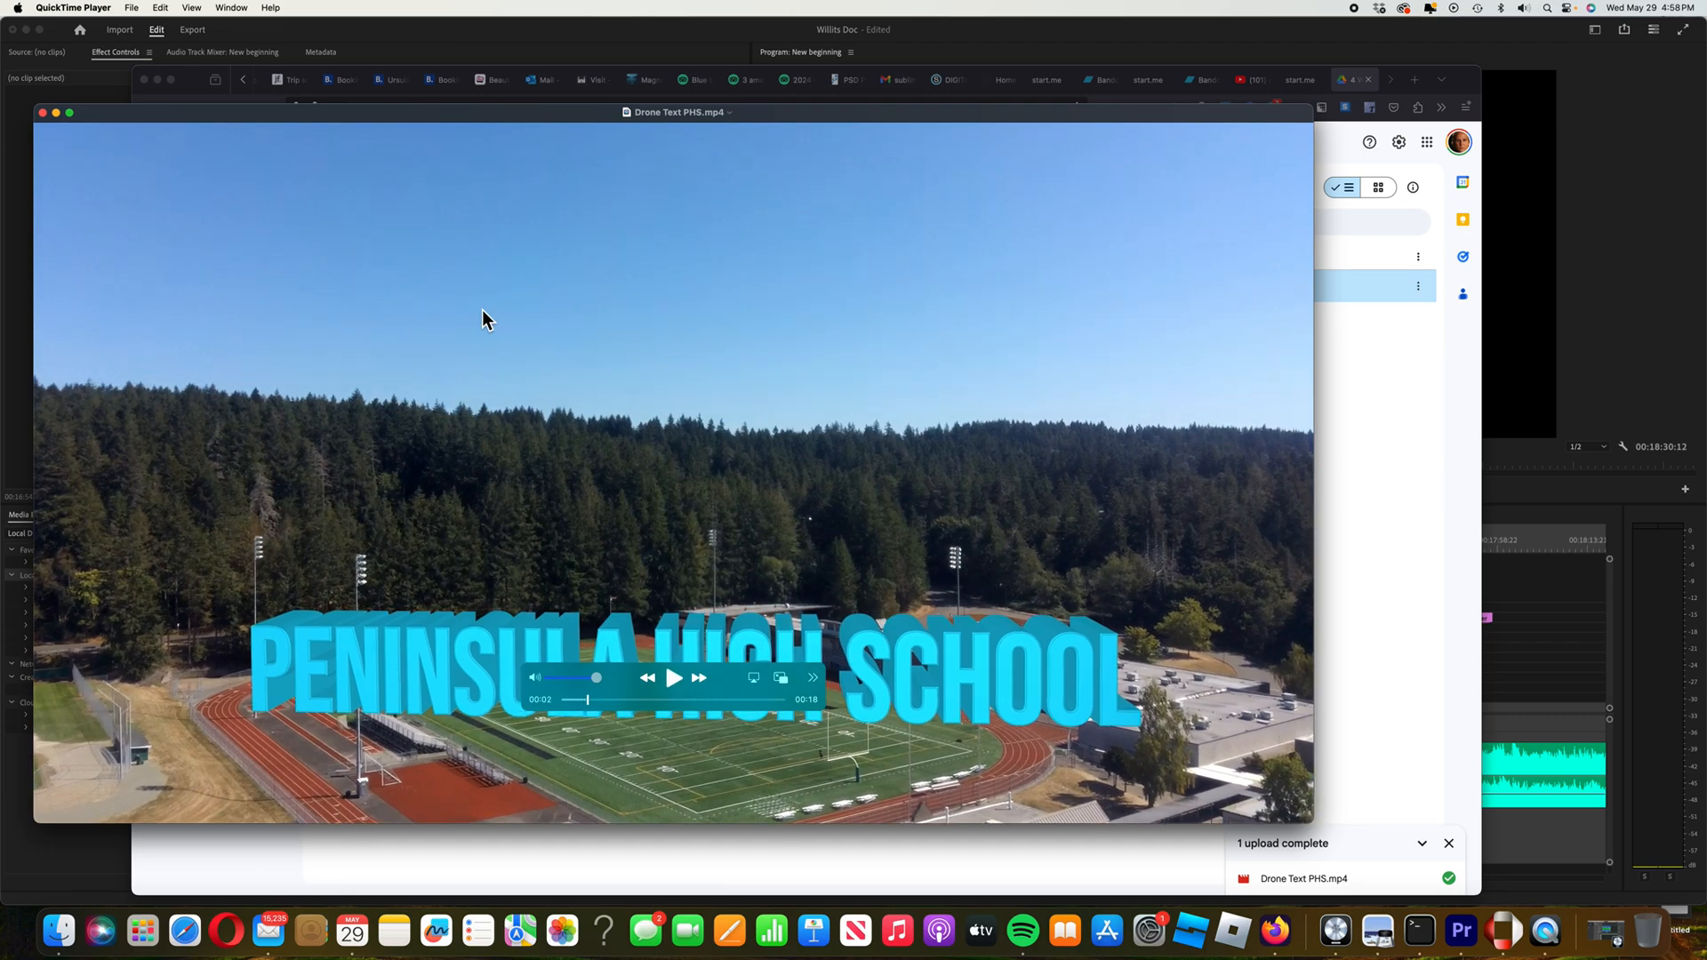
{"action": "left_click", "coordinate": [42, 114]}
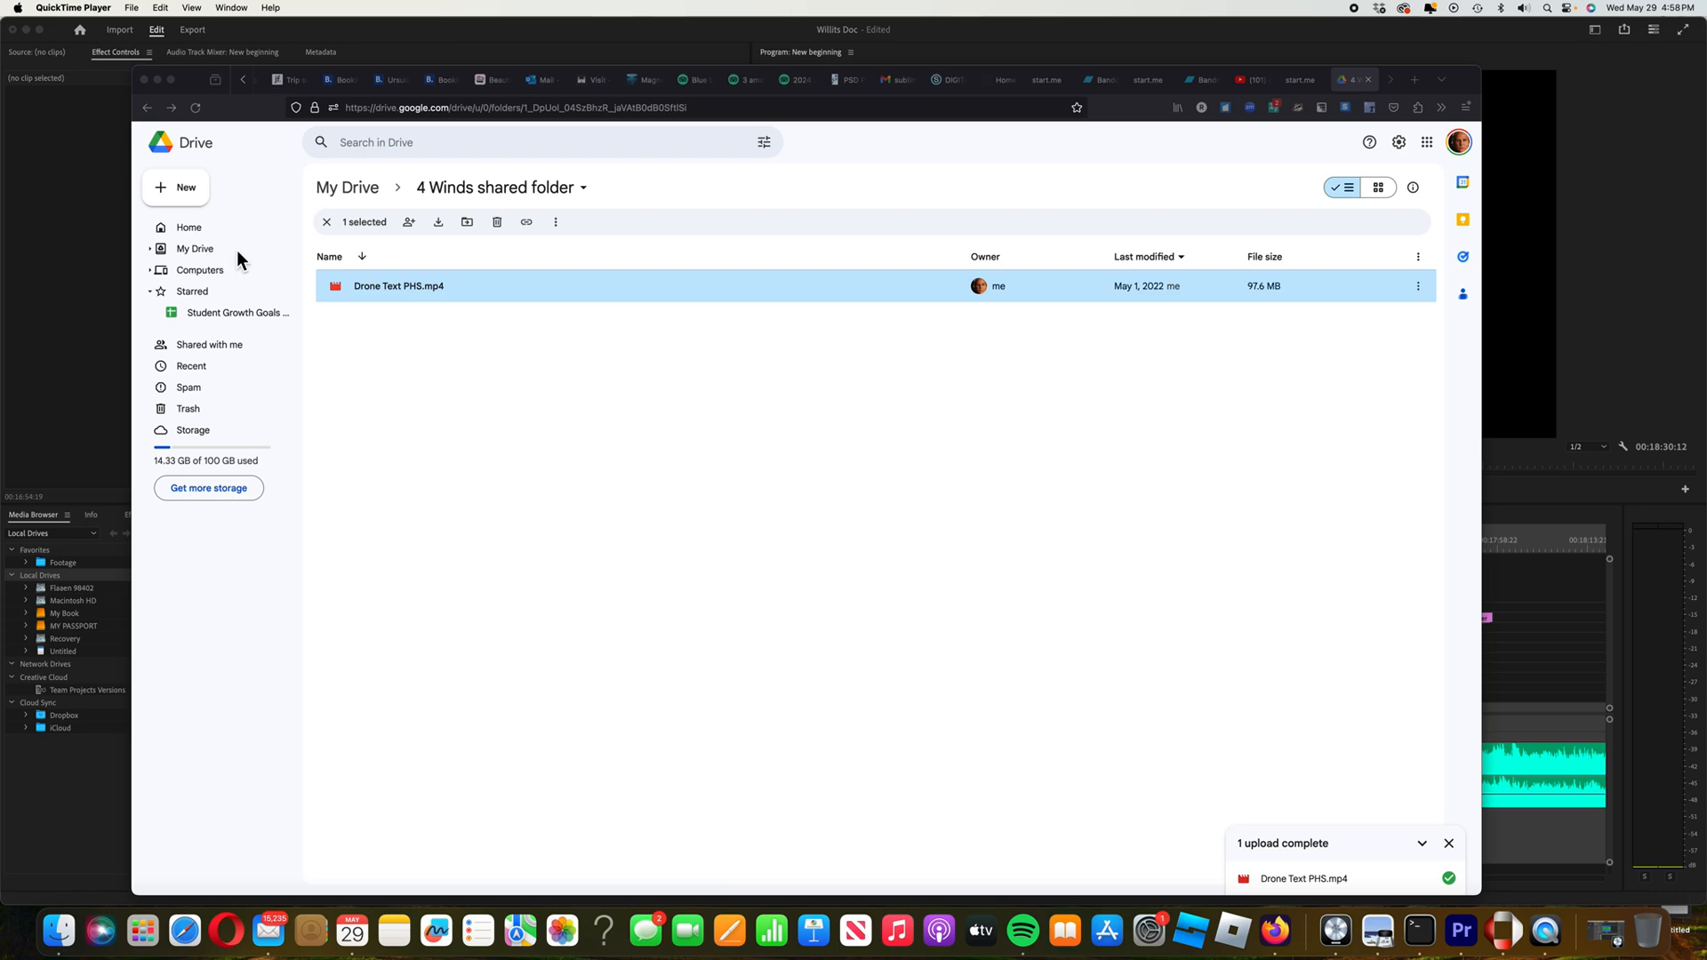
{"action": "left_click", "coordinate": [206, 248]}
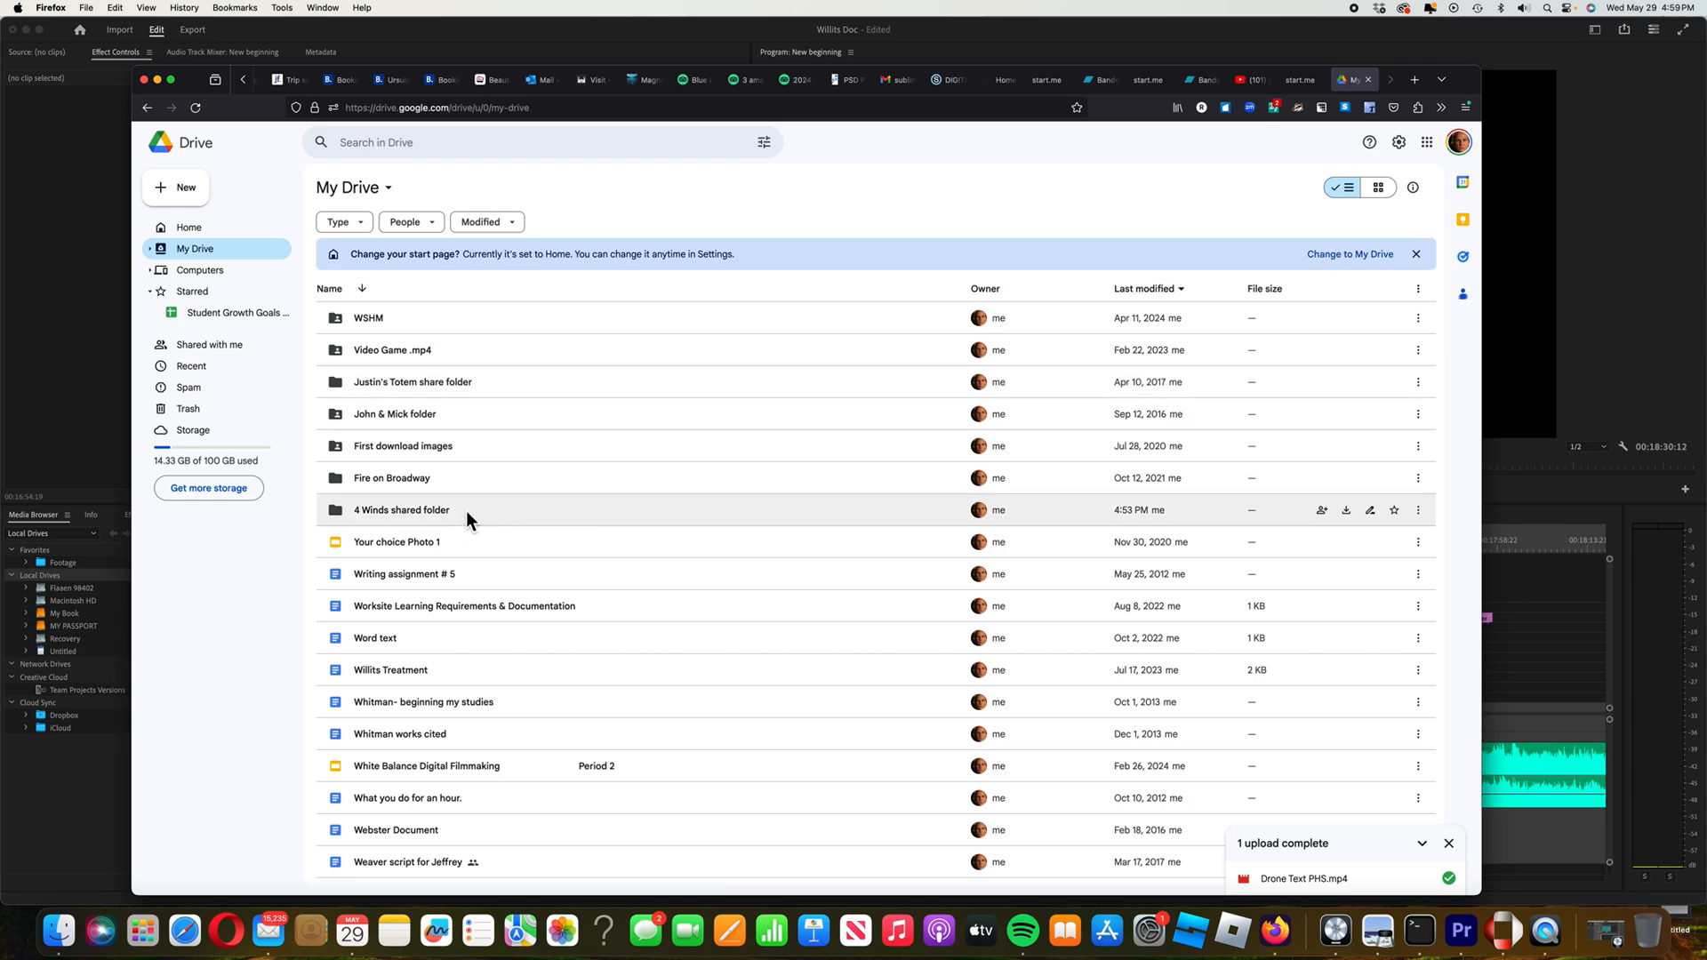
Bring up the Share and Copy link choices for the 4 Winds shared folder
{"action": "right_click", "coordinate": [531, 510]}
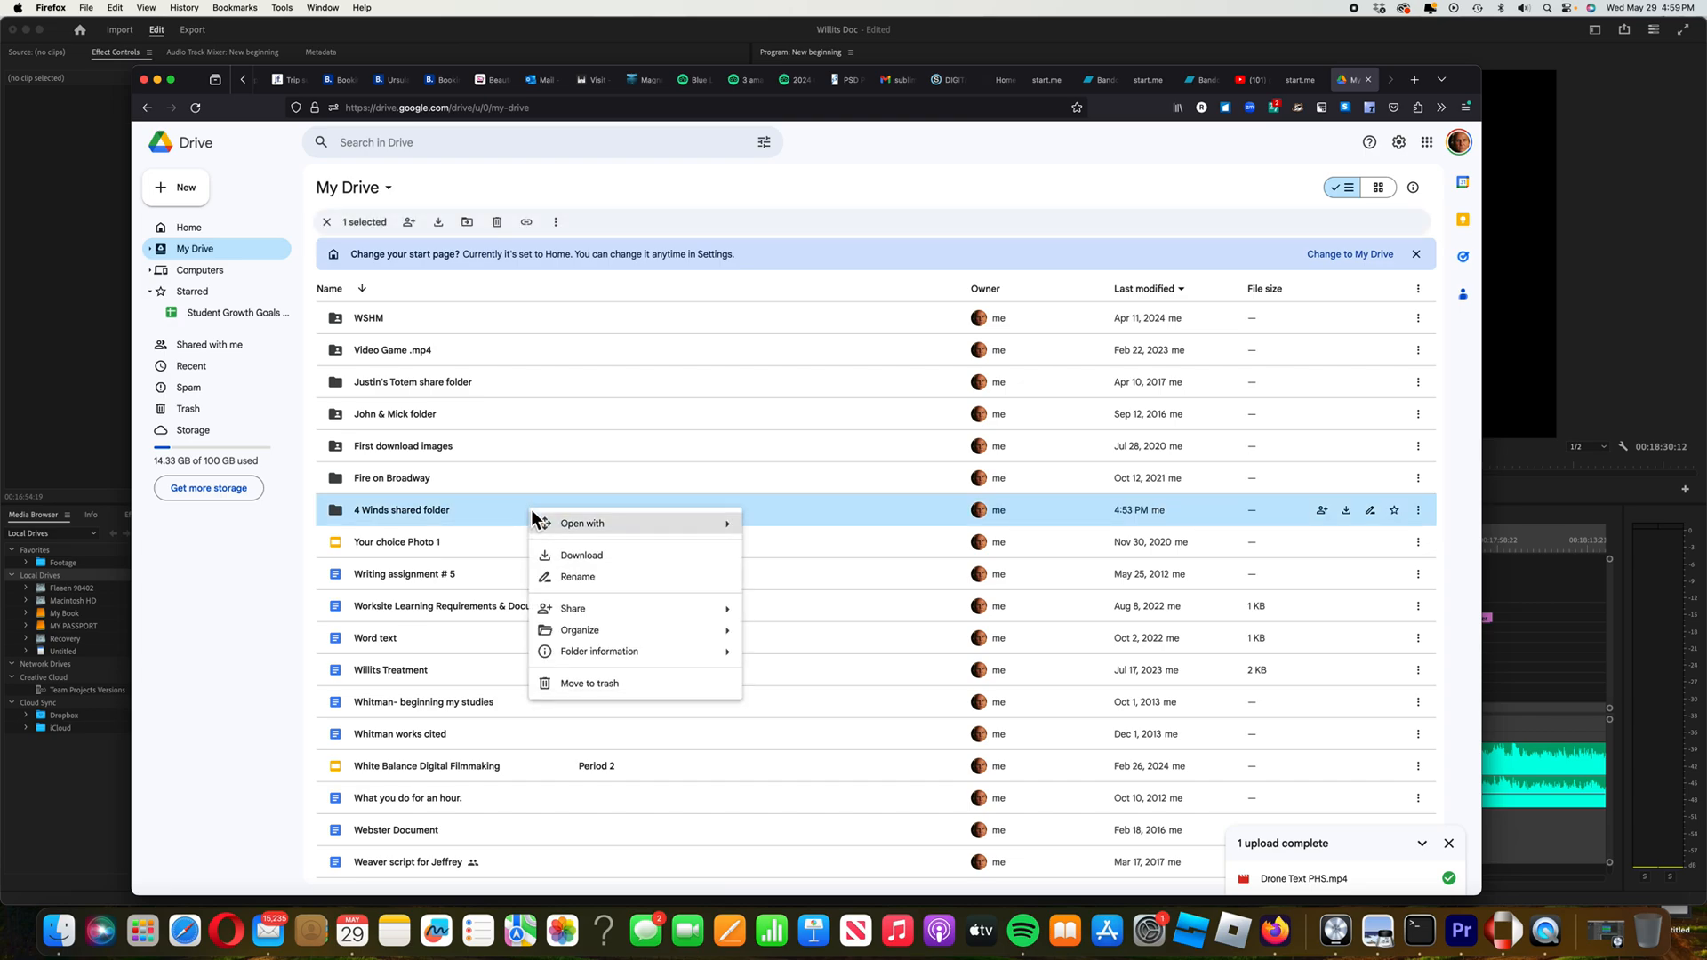
{"action": "mouse_move", "coordinate": [580, 614]}
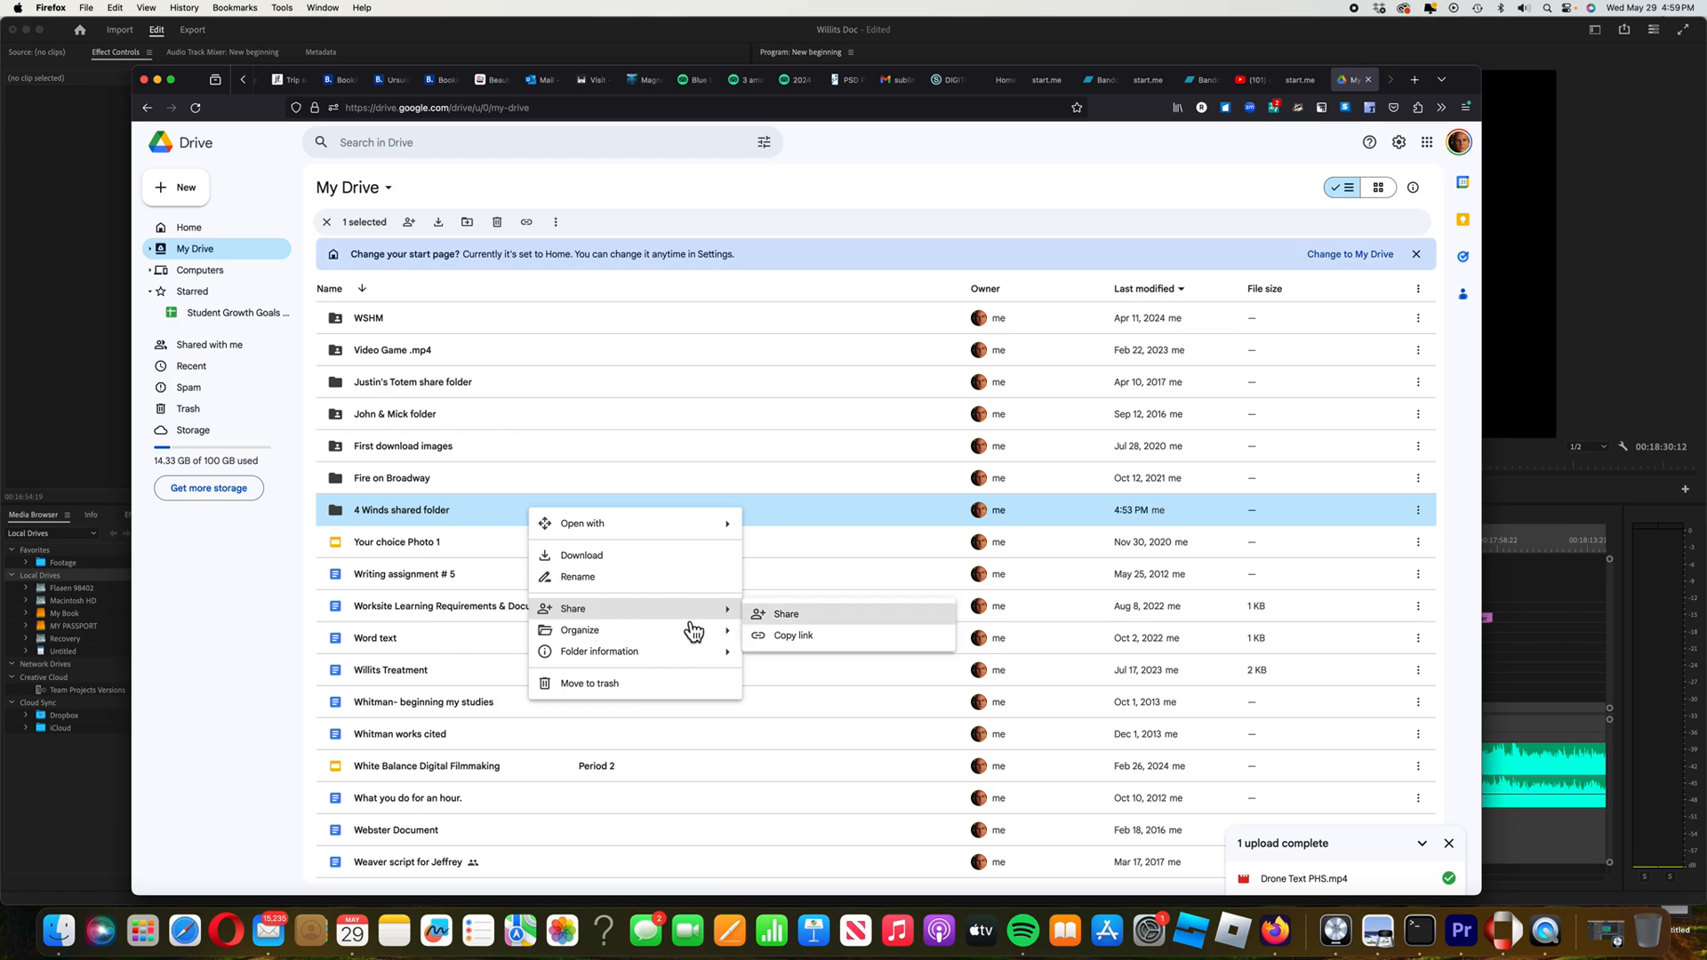
Open the folder's Share settings and choose anyone-with-the-link access instead of Restricted
{"action": "left_click", "coordinate": [823, 621]}
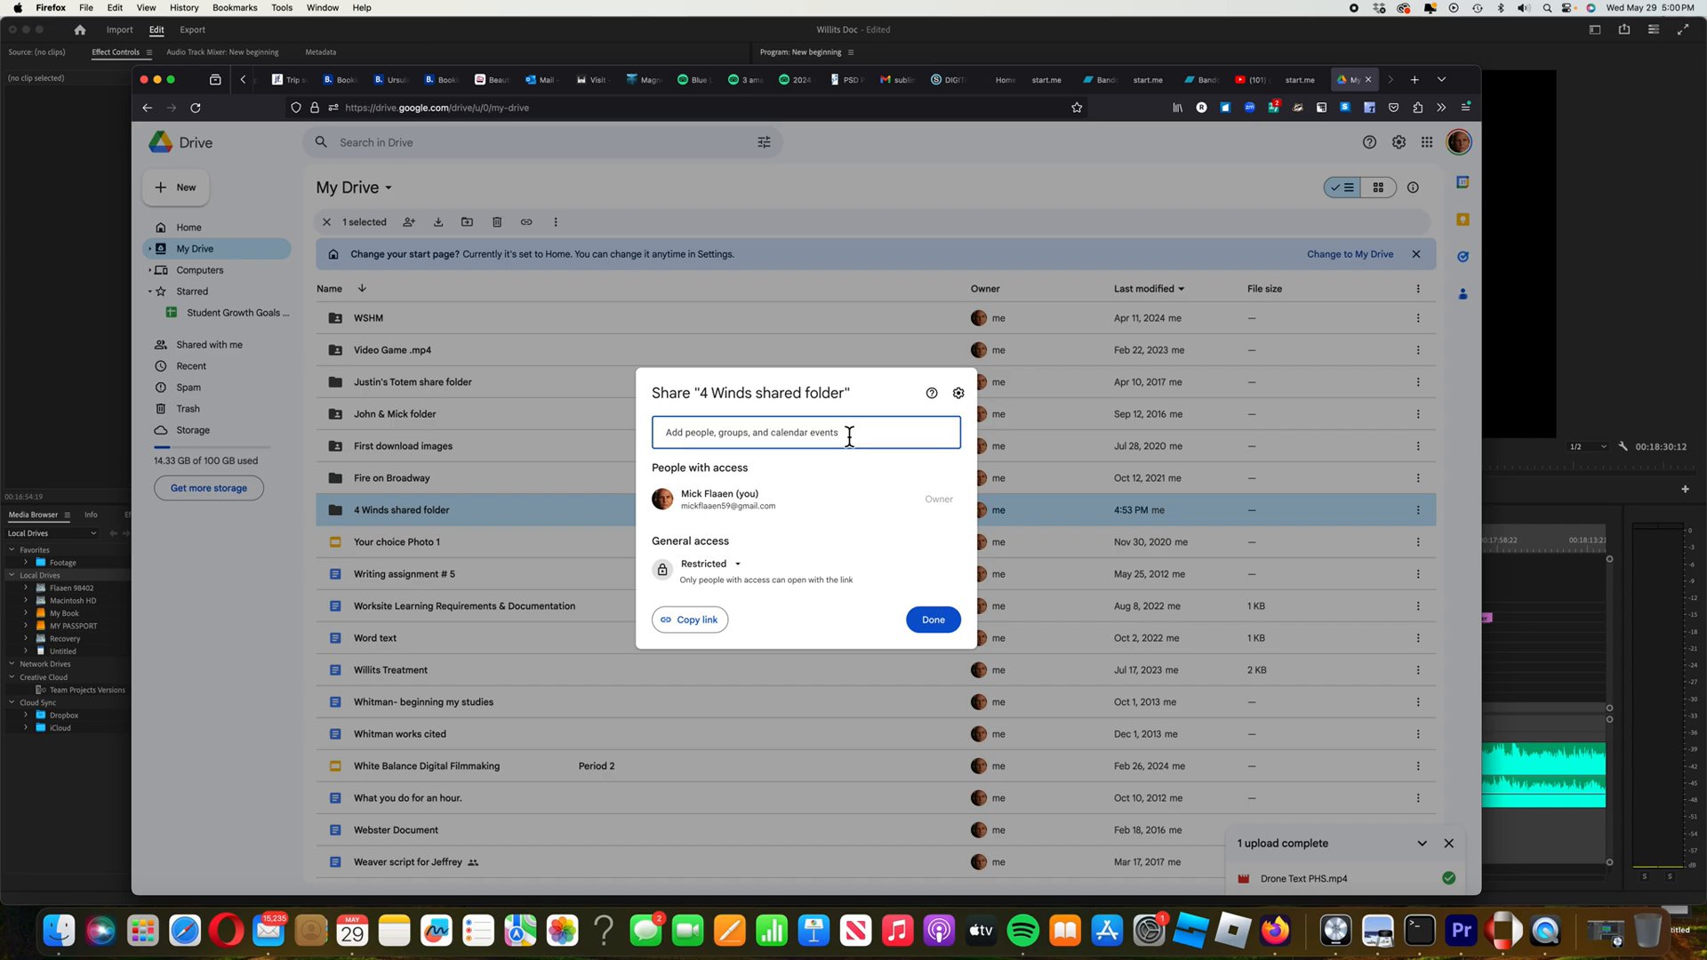
{"action": "left_click", "coordinate": [751, 576]}
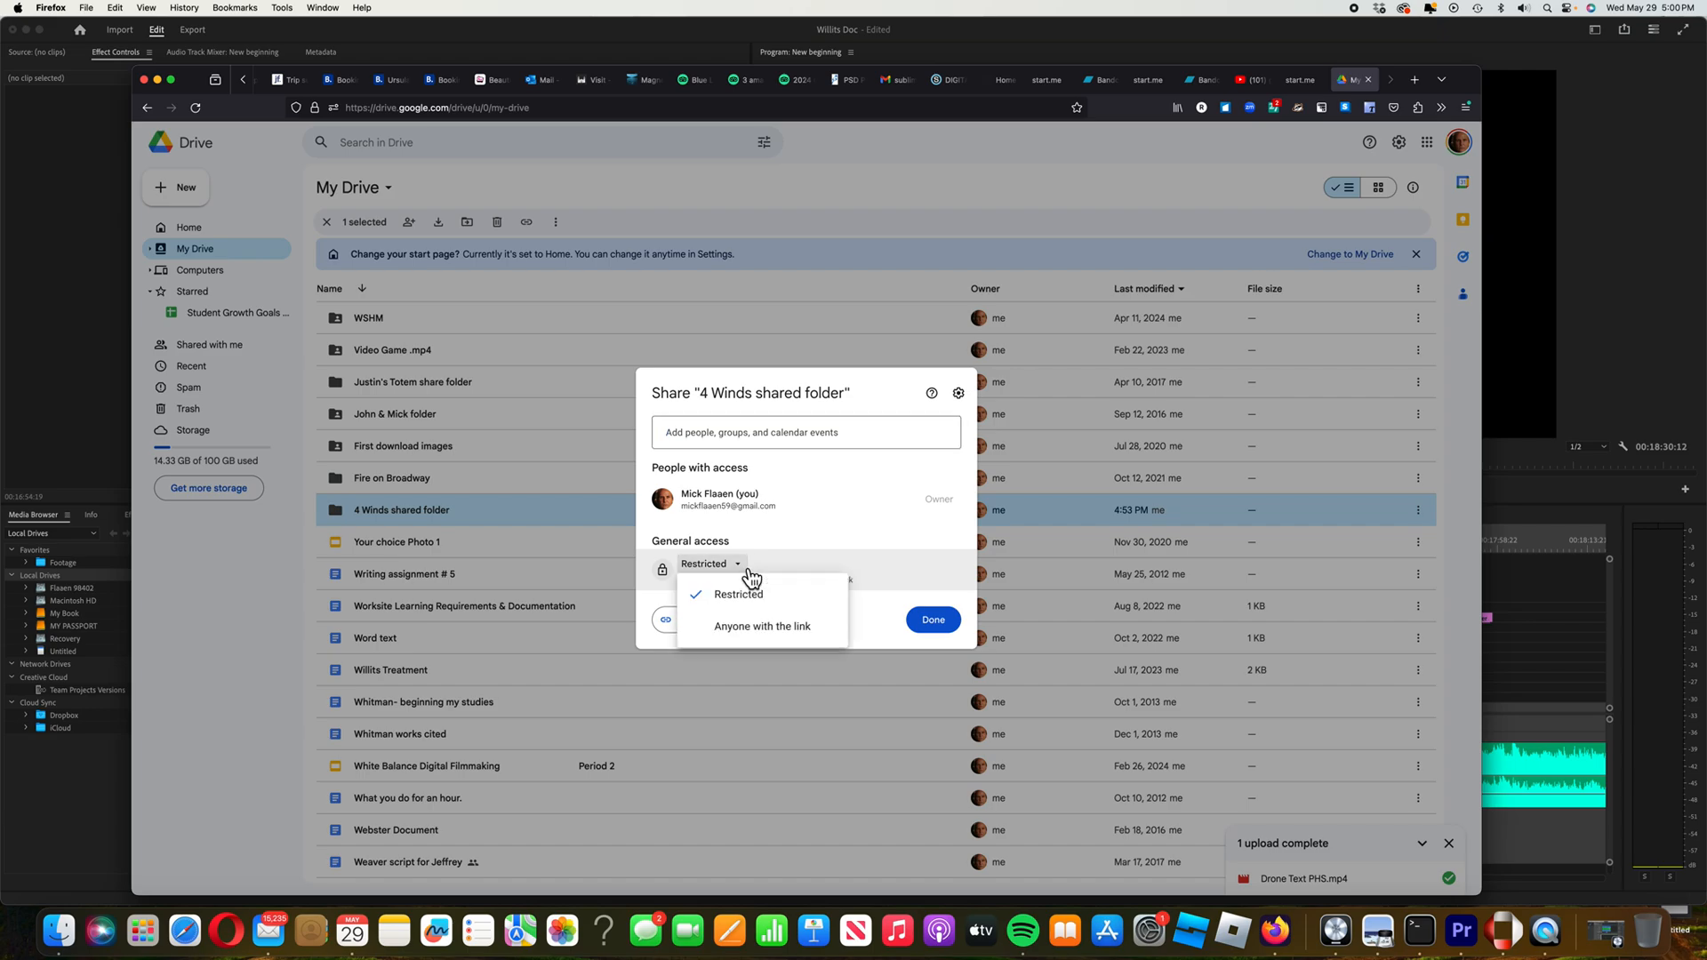
{"action": "left_click", "coordinate": [762, 628]}
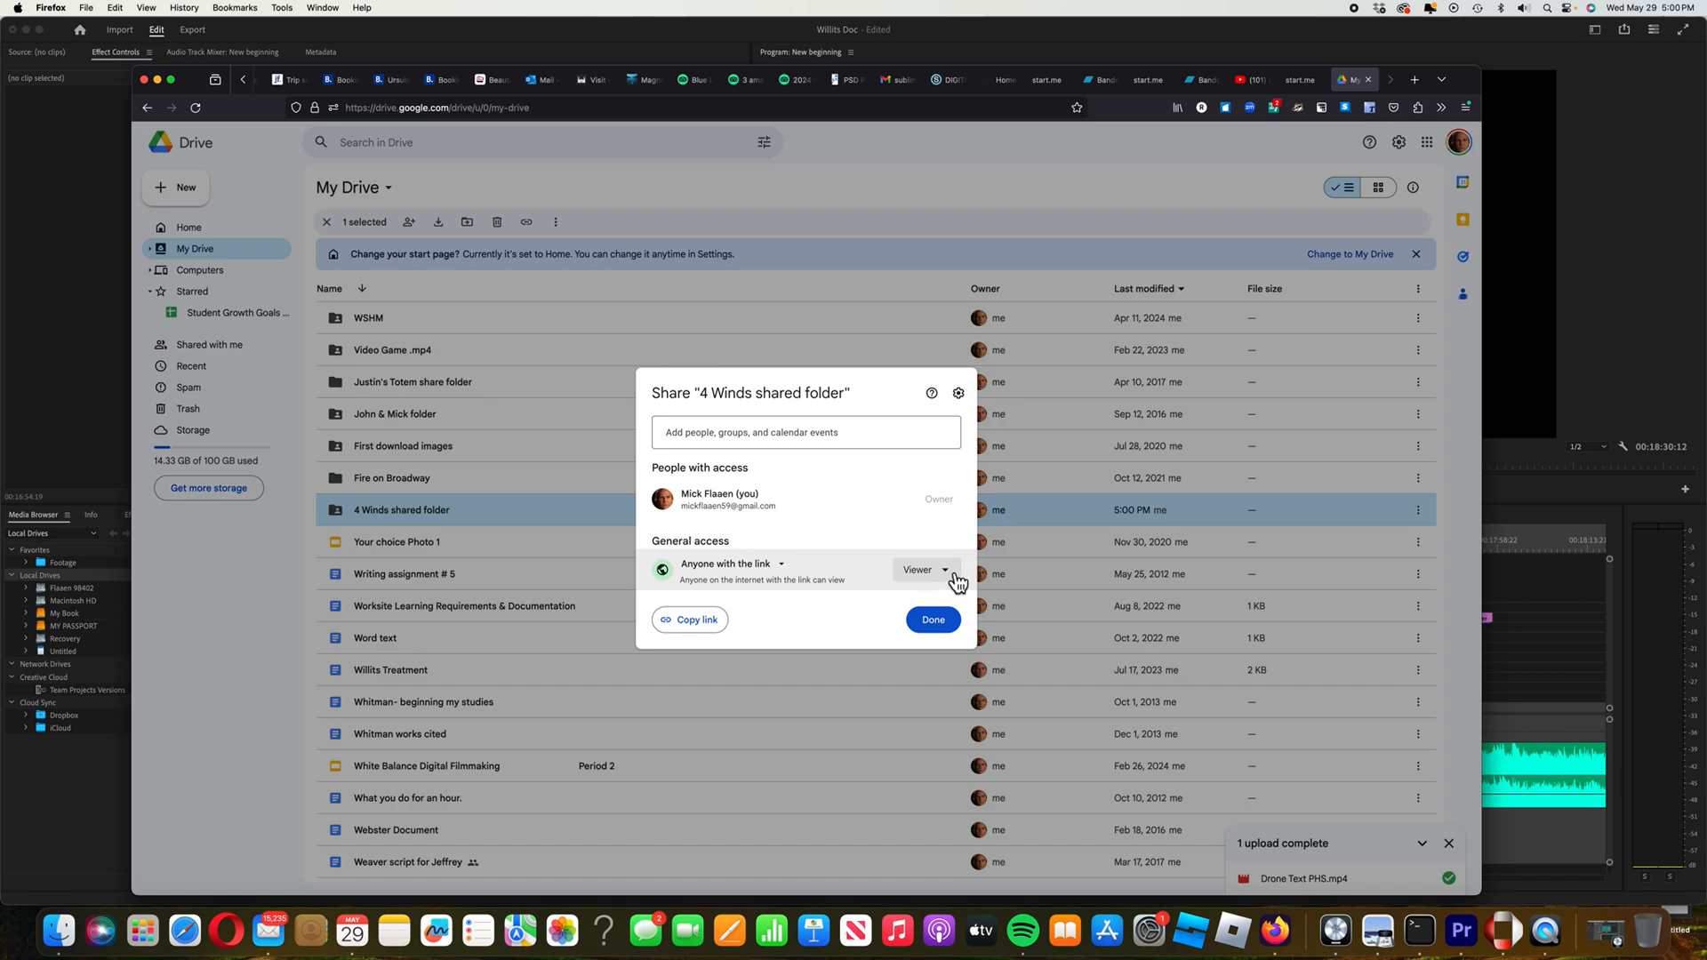
Give link holders Editor access, type then clear a contact's name, and switch to Outlook Mail
{"action": "left_click", "coordinate": [956, 580]}
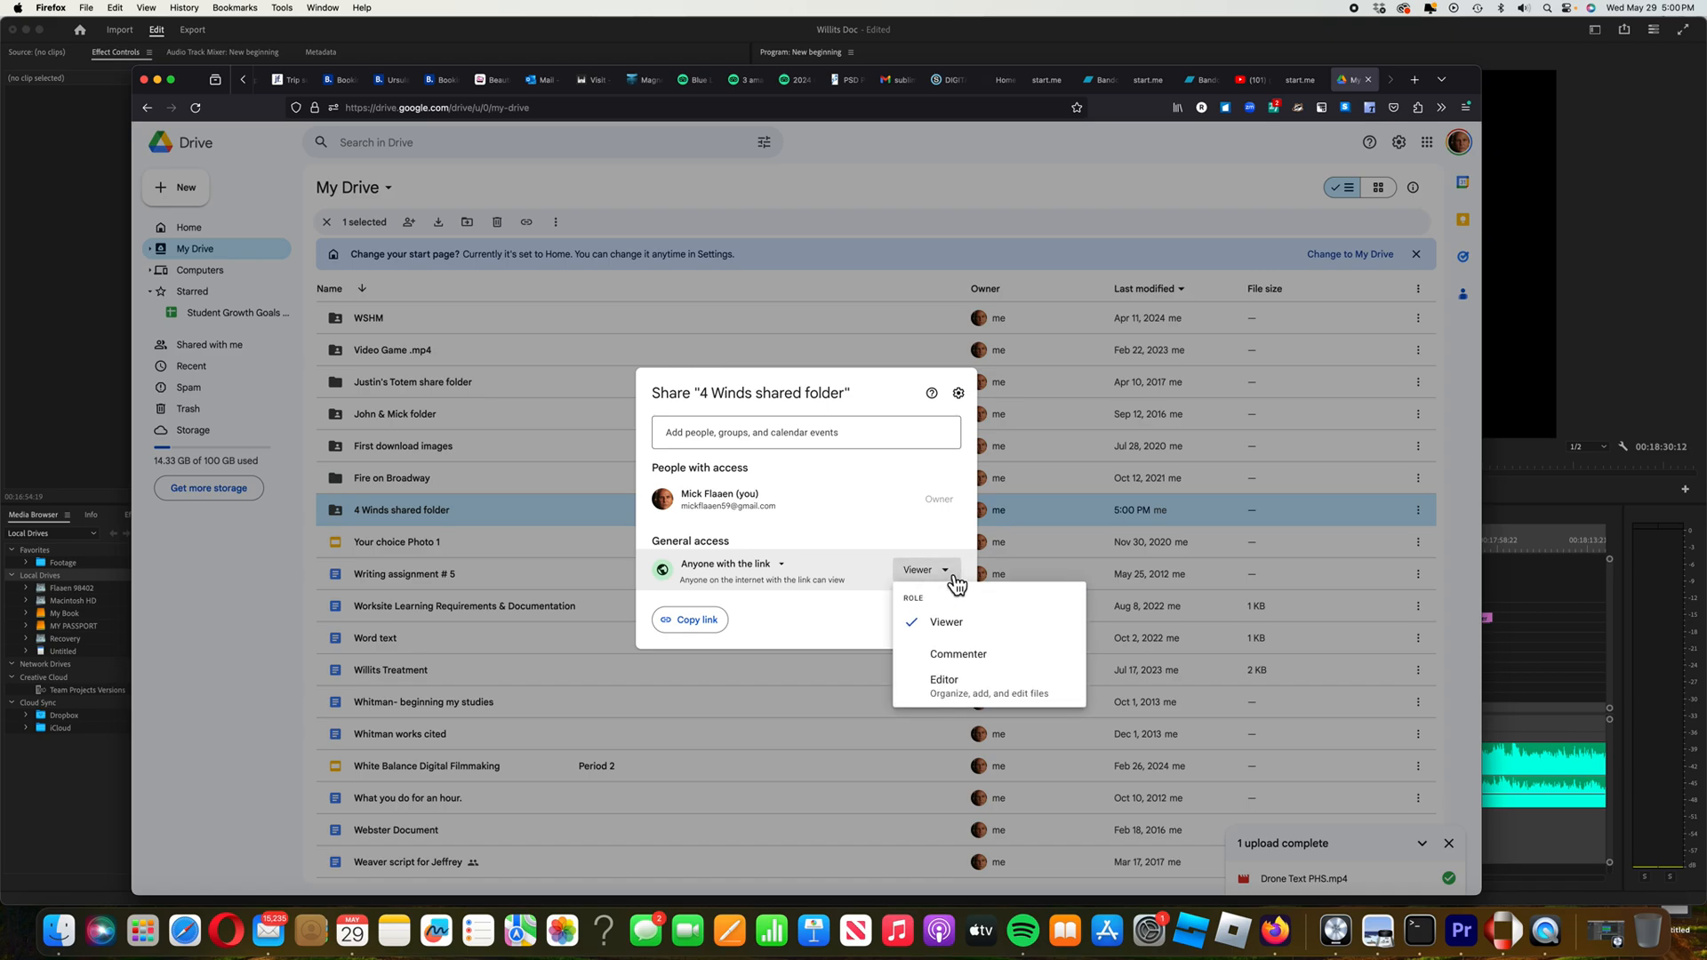
{"action": "left_click", "coordinate": [957, 683]}
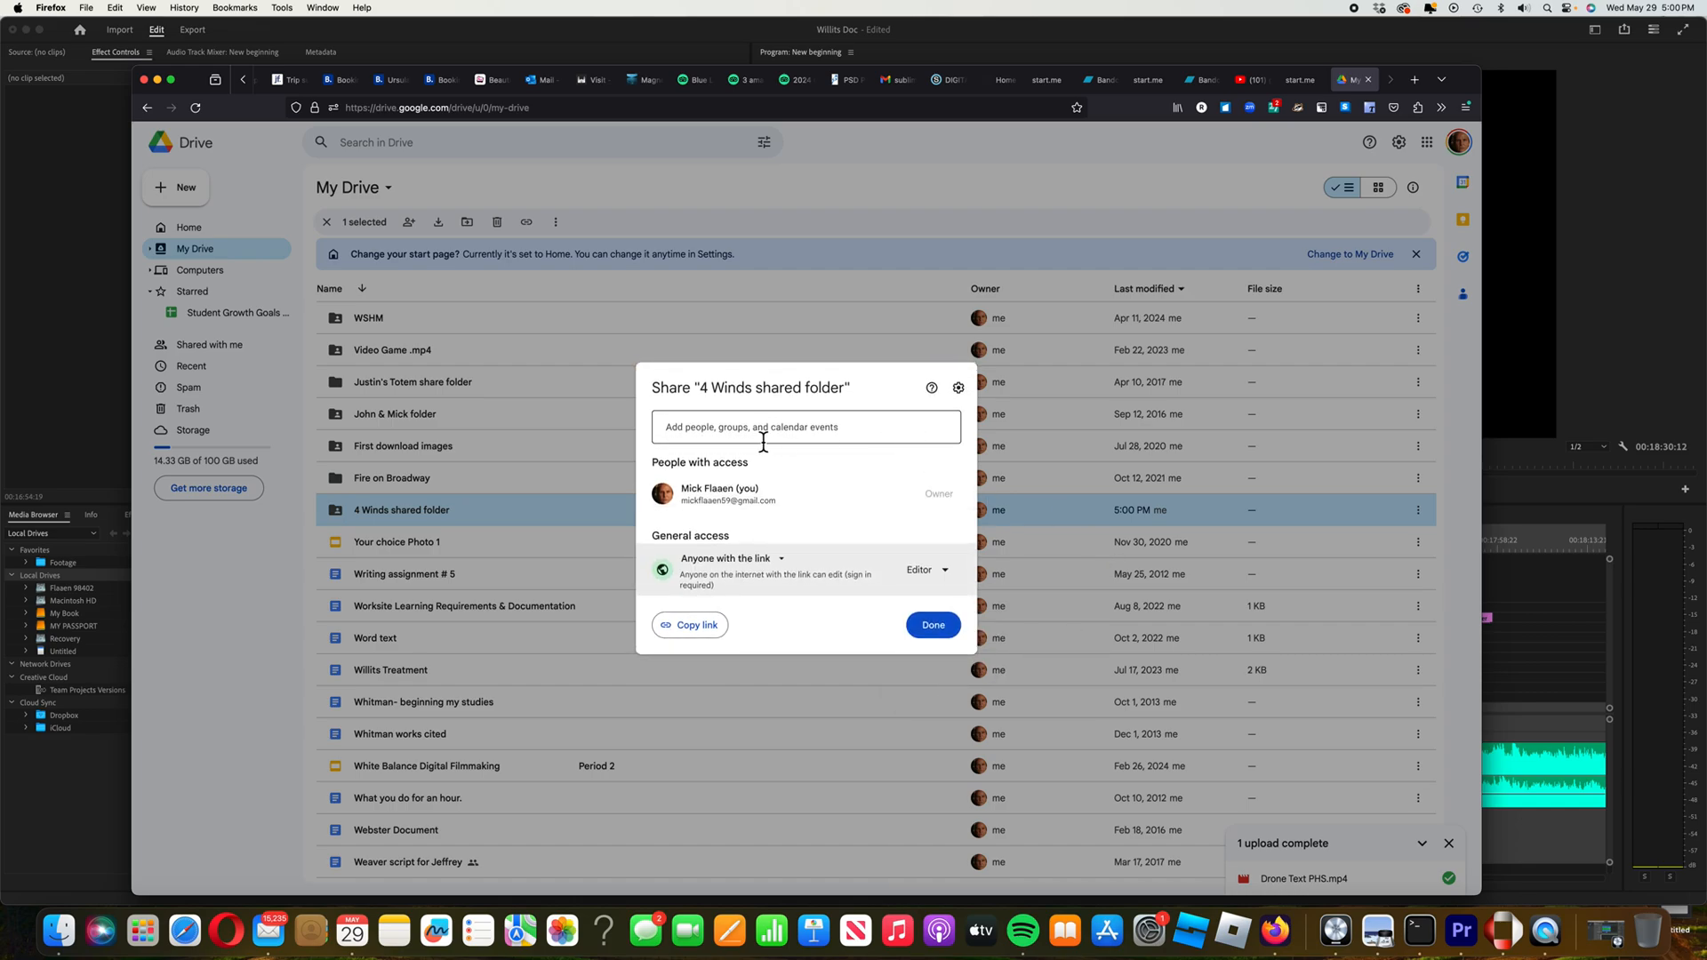
{"action": "left_click", "coordinate": [704, 431]}
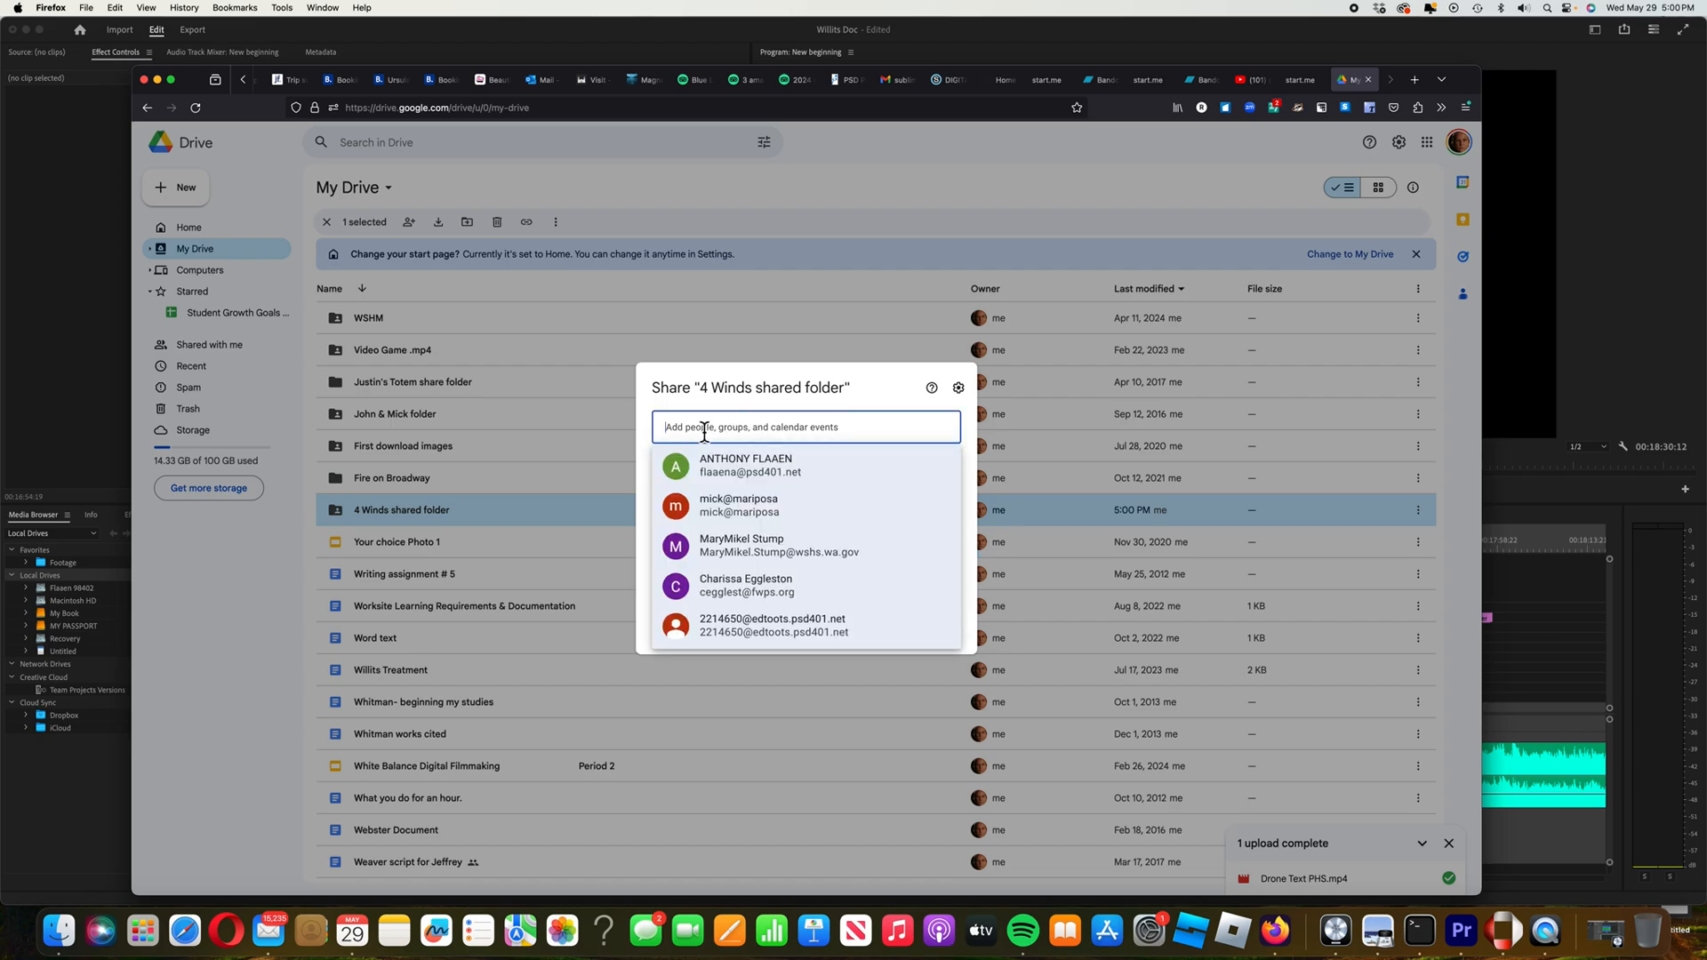
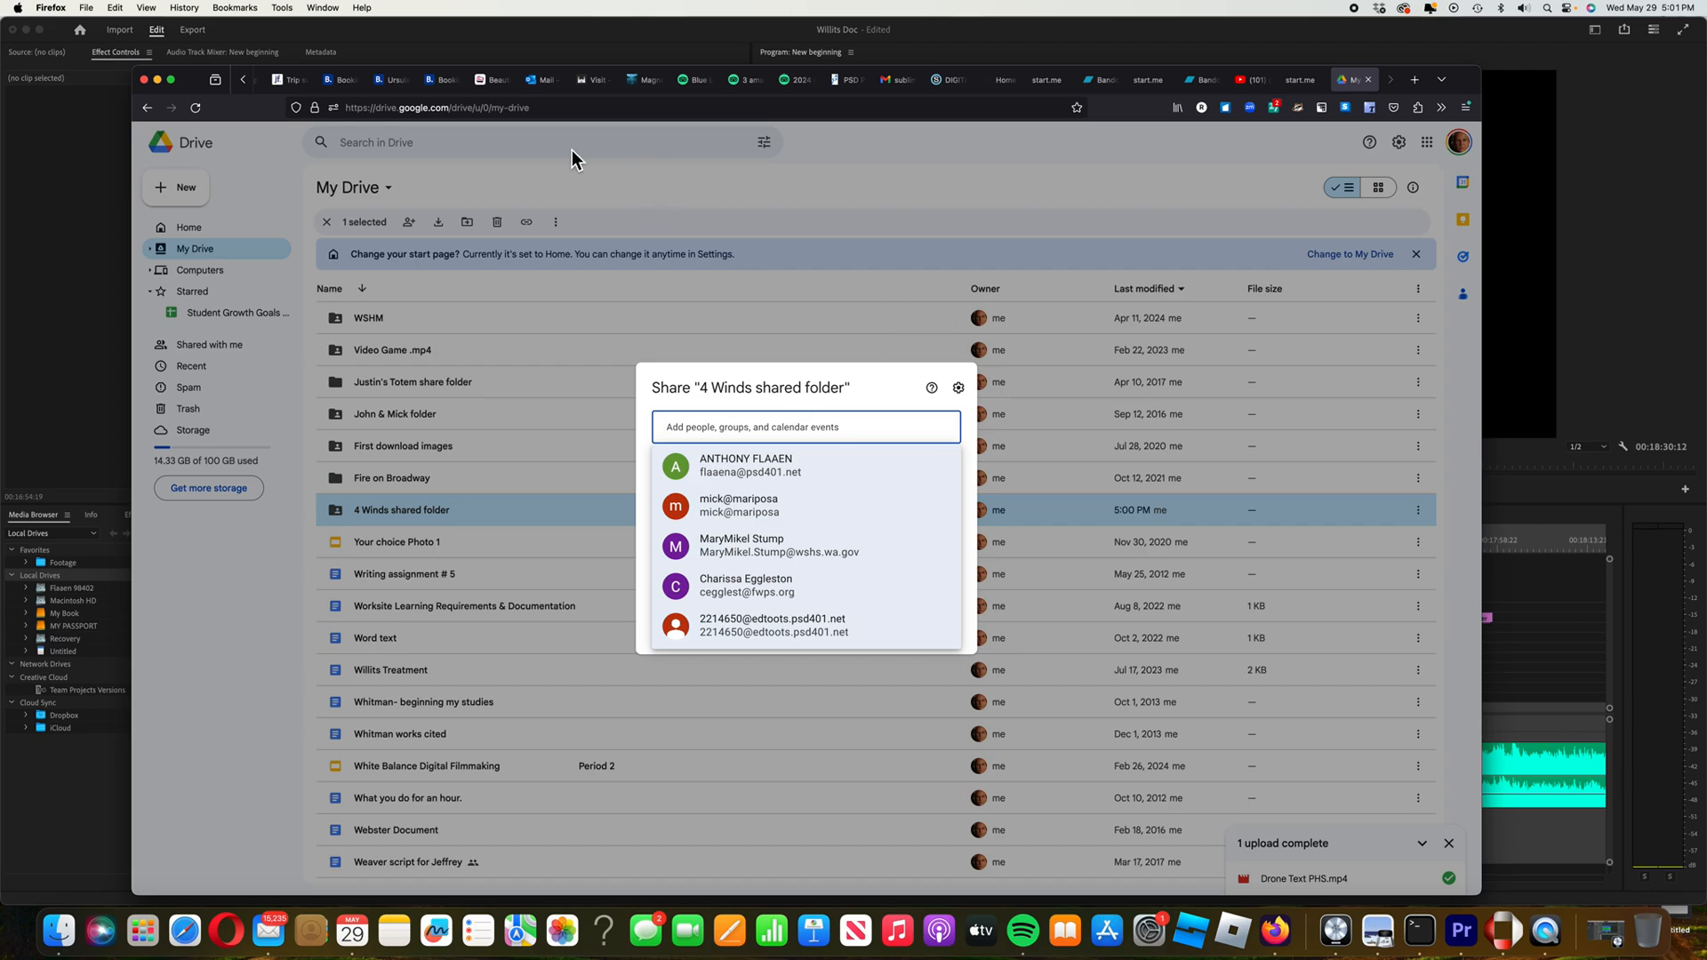
{"action": "left_click", "coordinate": [547, 83]}
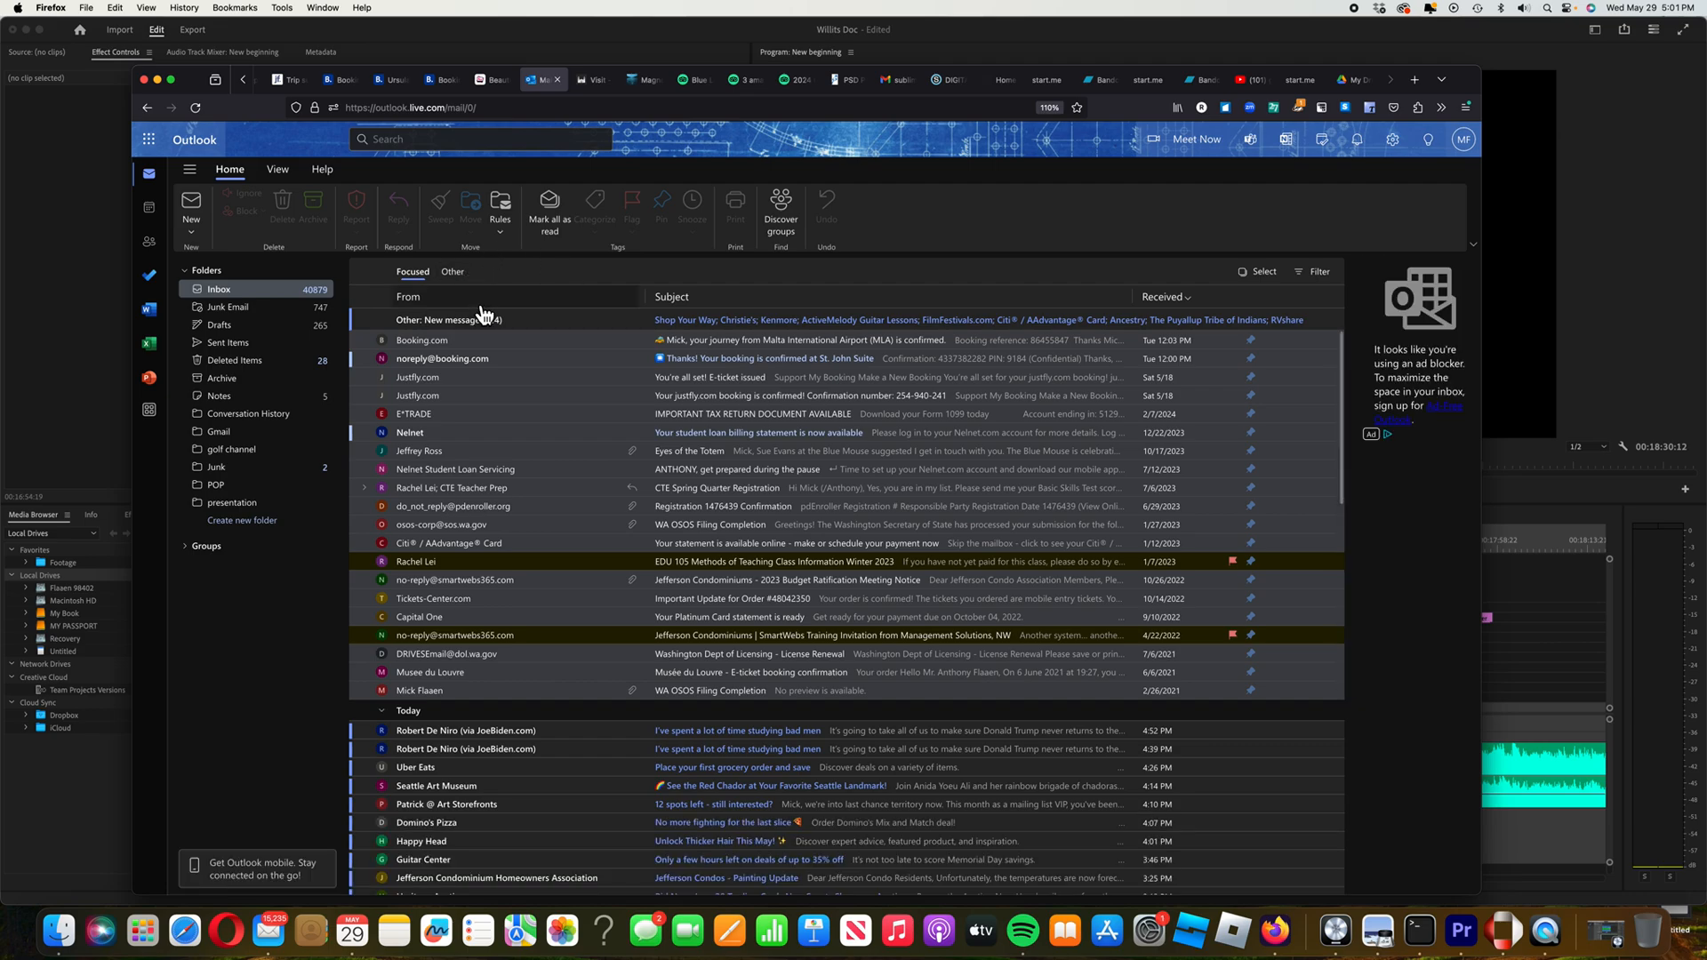
Search Outlook by part of the sender's name to list only their messages, then mute sound
{"action": "left_click", "coordinate": [431, 142]}
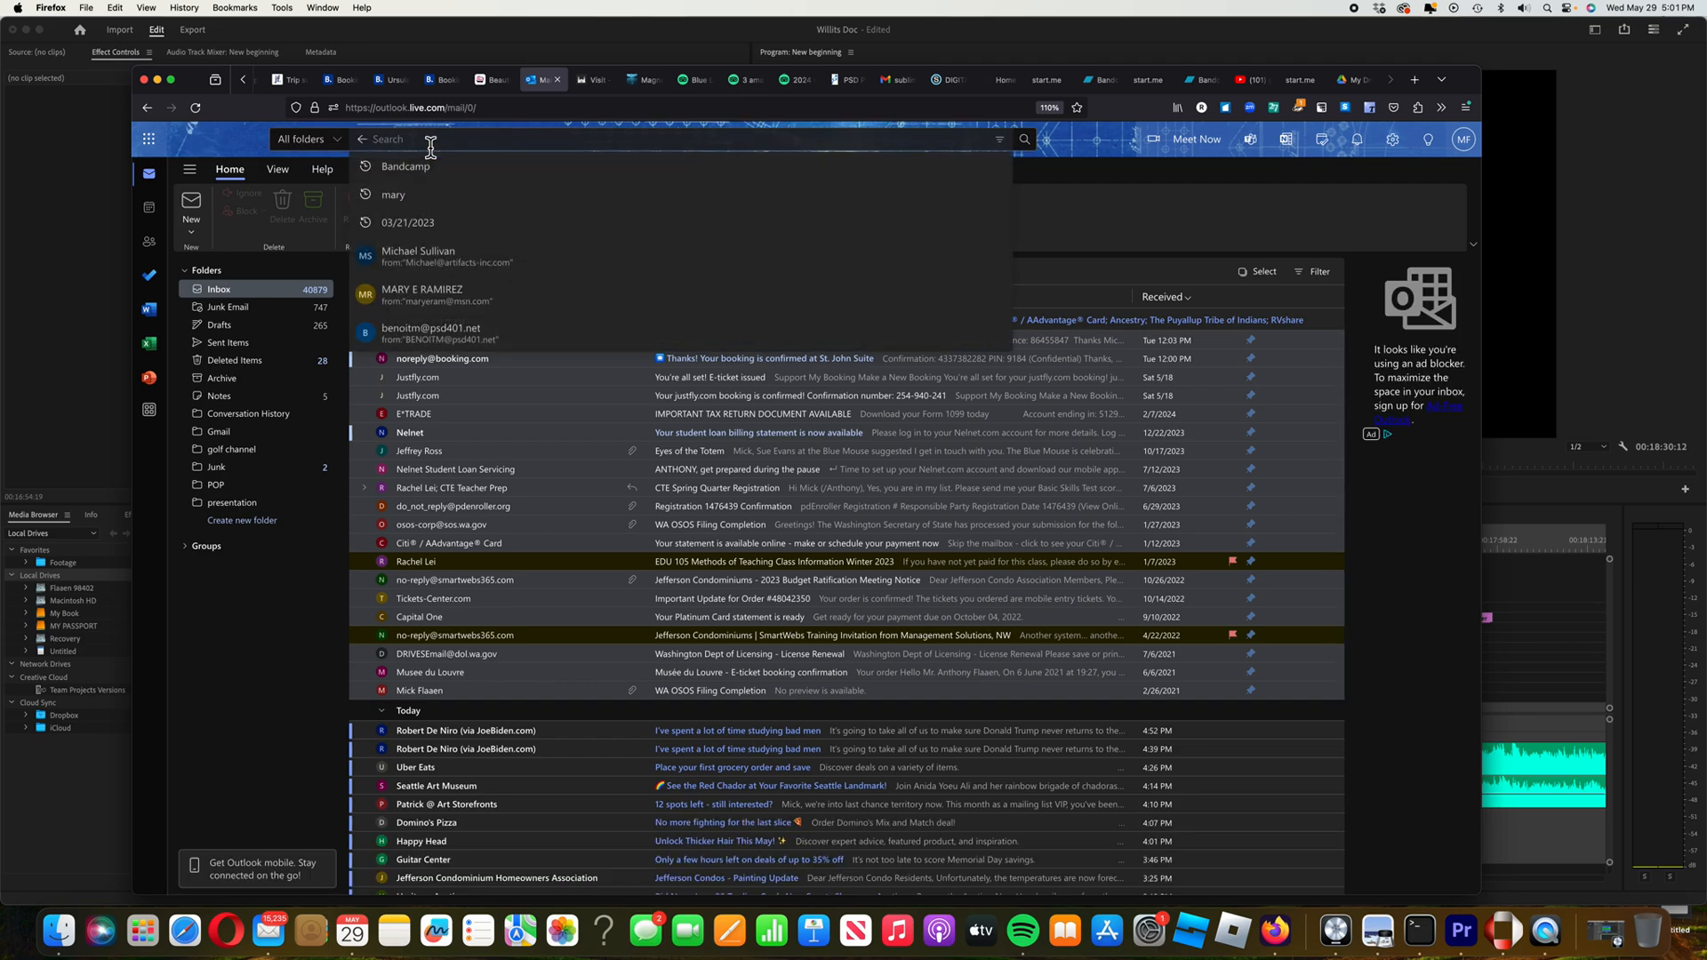
{"action": "type", "text": "mic"}
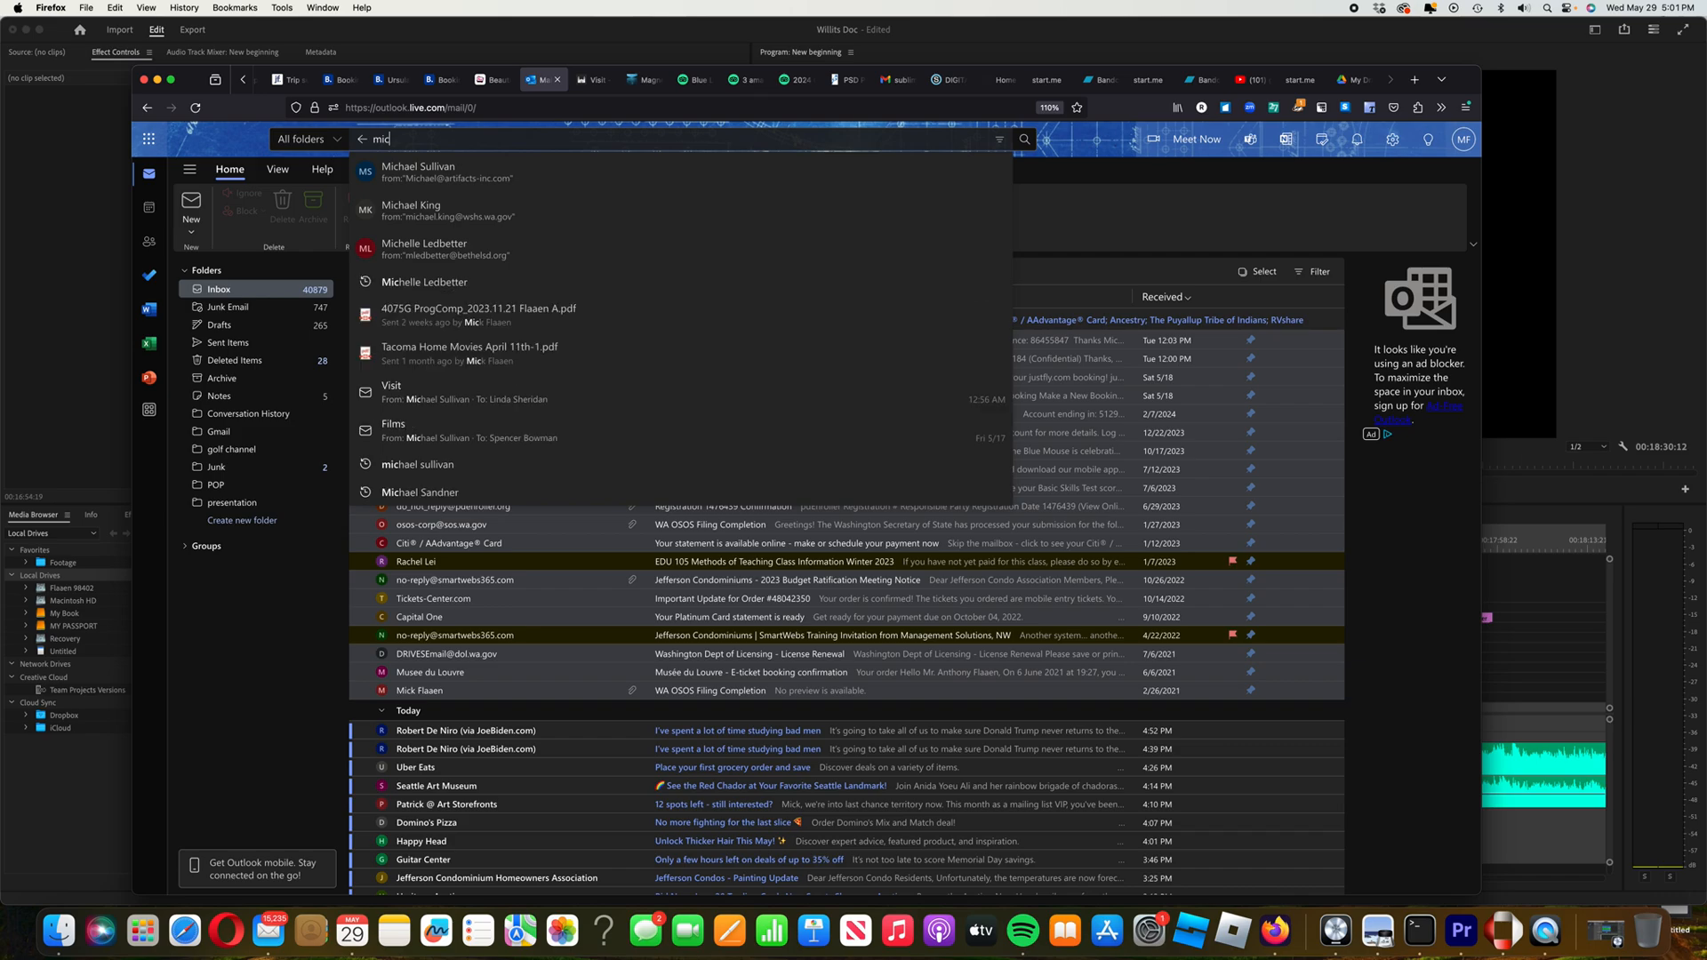
{"action": "left_click", "coordinate": [450, 178]}
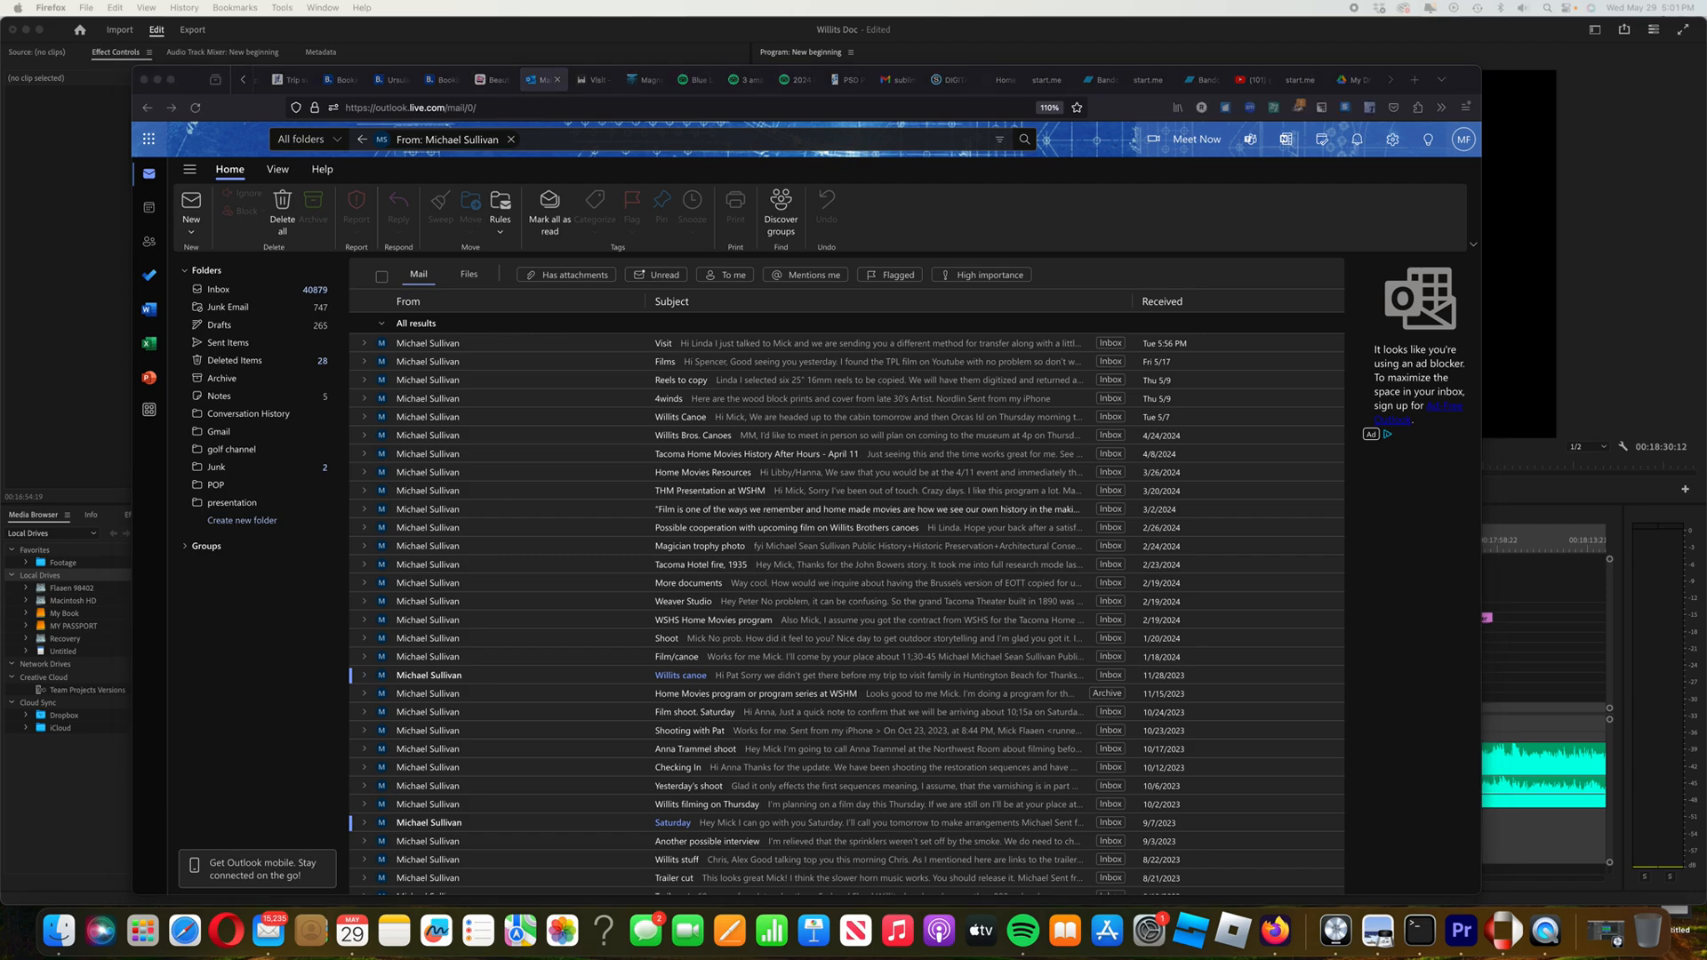
{"action": "key", "text": "XF86AudioMute"}
Open the Visit conversation and start a new message to the signature's e-mail address
{"action": "left_click", "coordinate": [745, 349]}
{"action": "scroll", "coordinate": [746, 349], "scroll_direction": "down", "scroll_amount": 1}
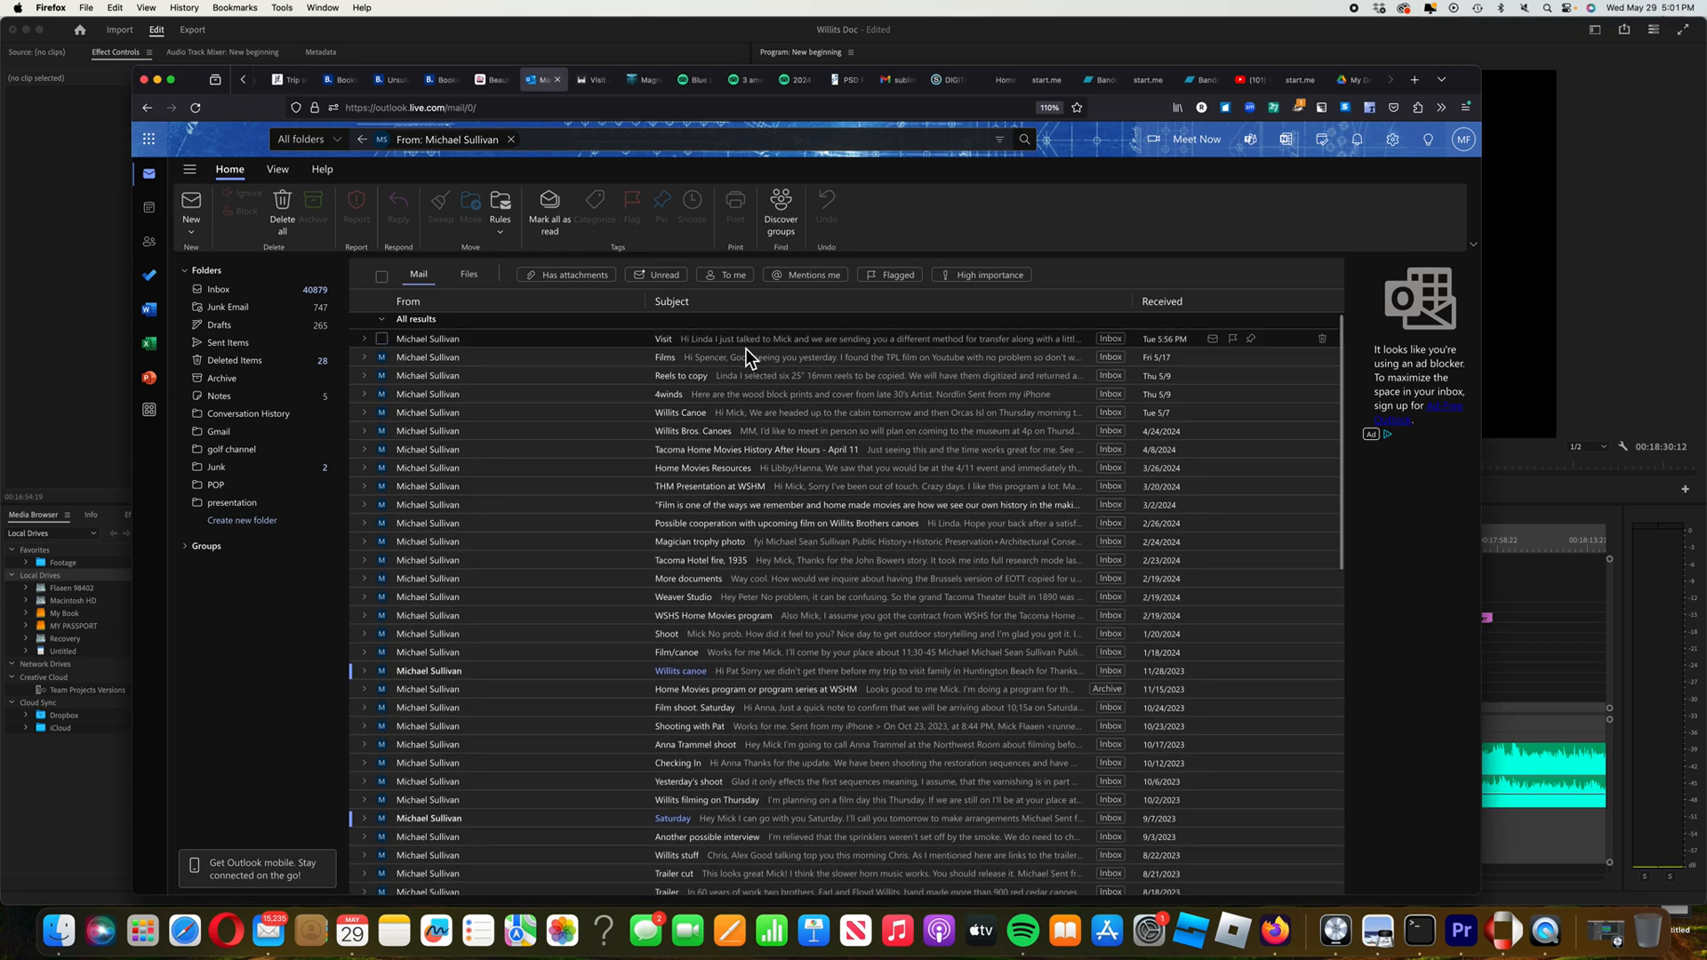
{"action": "scroll", "coordinate": [734, 345], "scroll_direction": "down", "scroll_amount": 1}
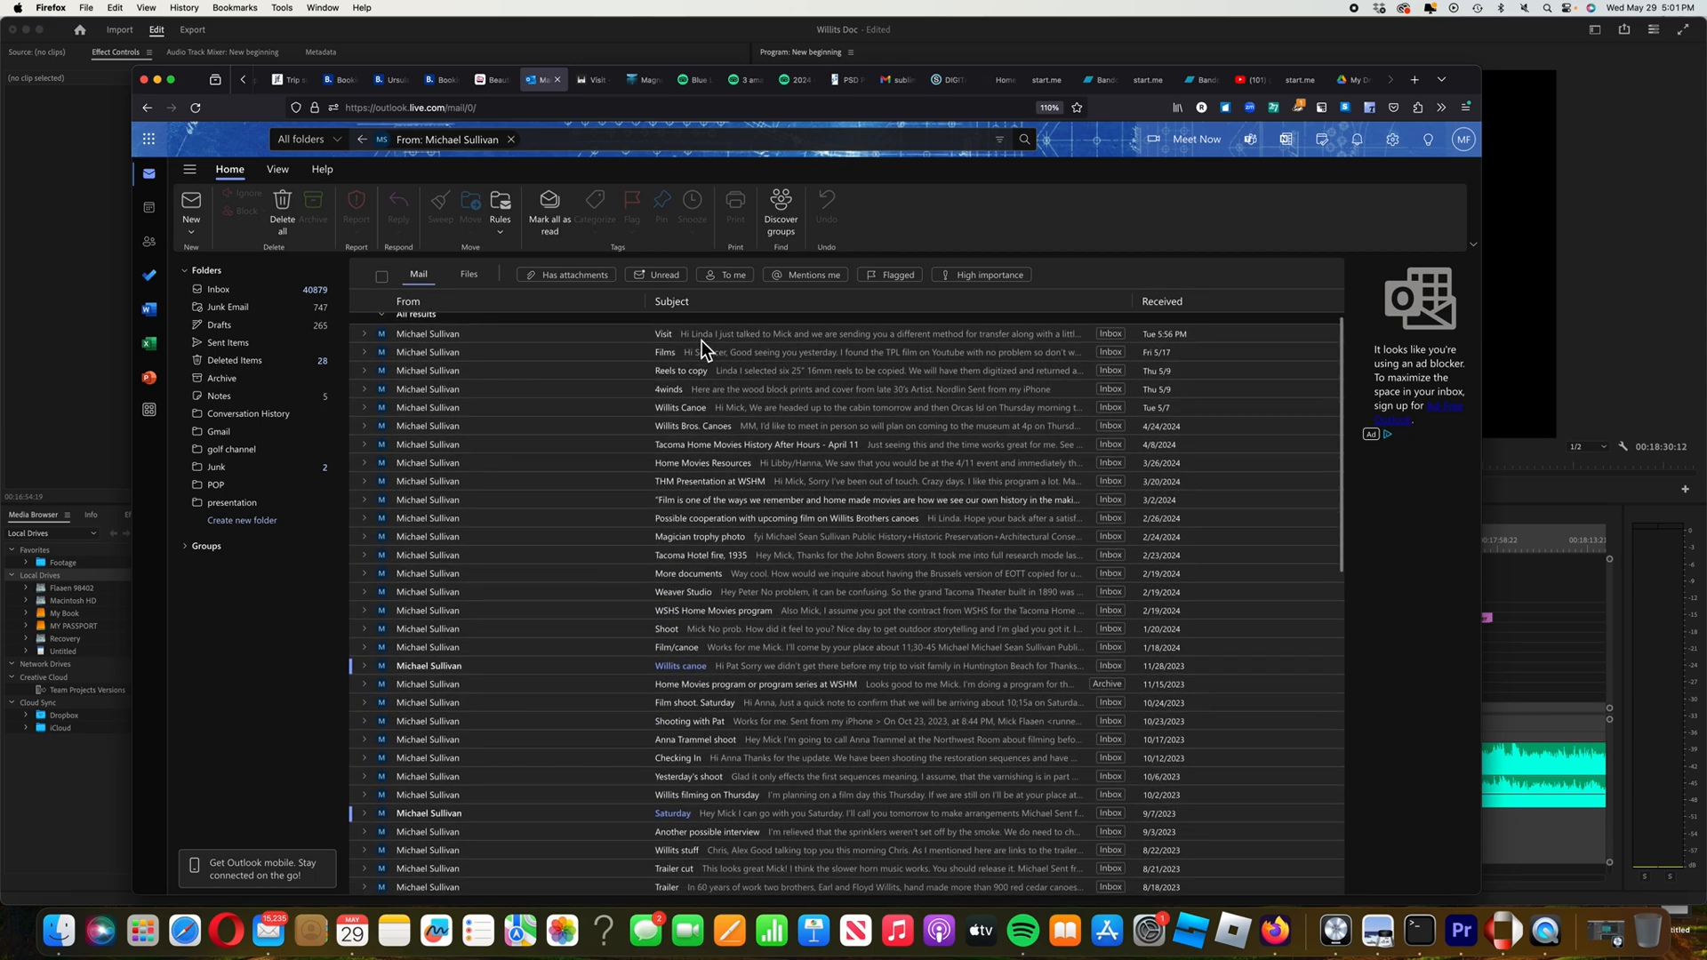
{"action": "scroll", "coordinate": [701, 340], "scroll_direction": "down", "scroll_amount": 1}
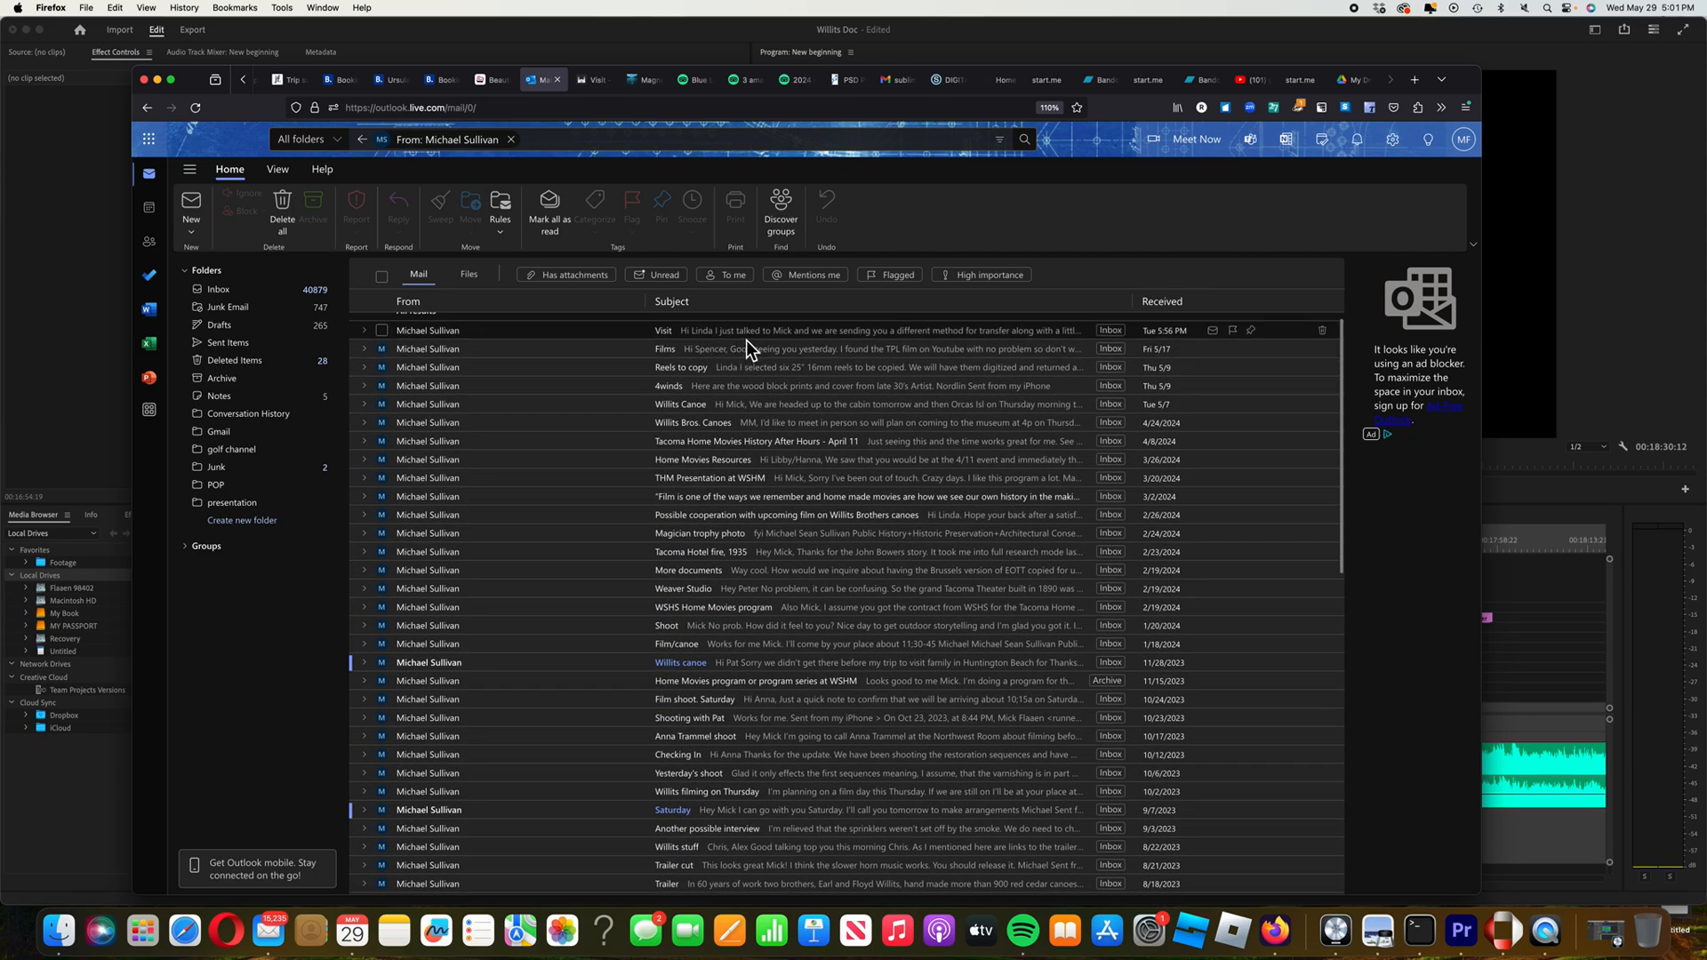
{"action": "left_click", "coordinate": [747, 340]}
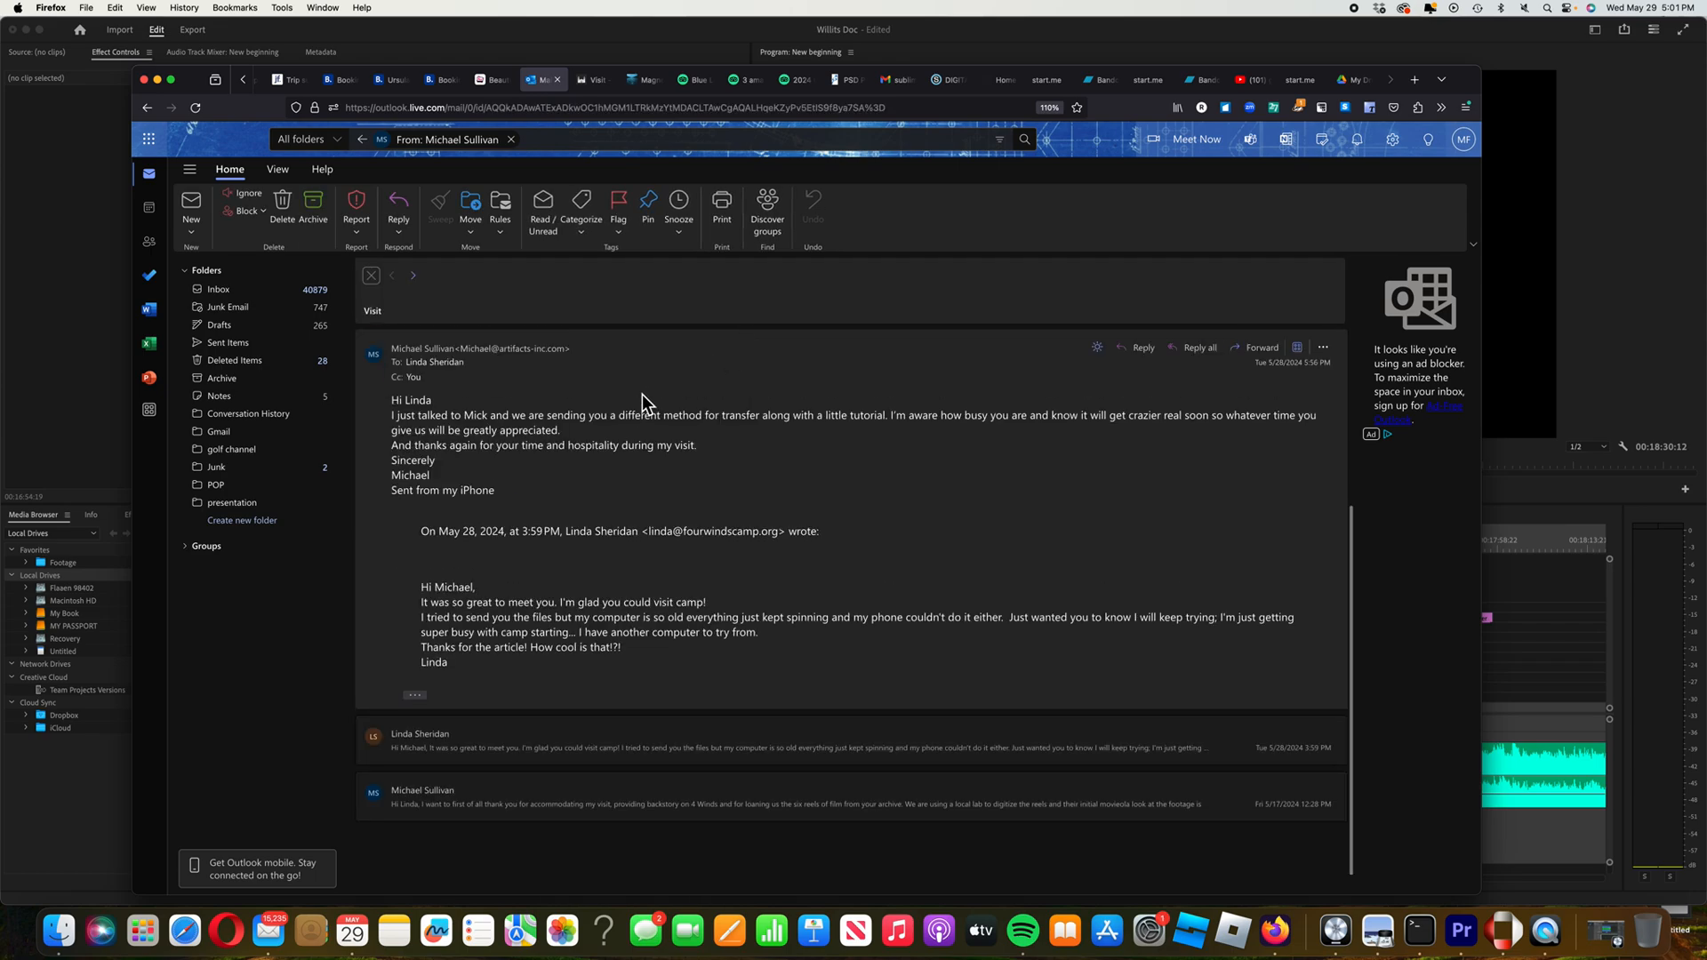
{"action": "scroll", "coordinate": [631, 432], "scroll_direction": "up", "scroll_amount": 5}
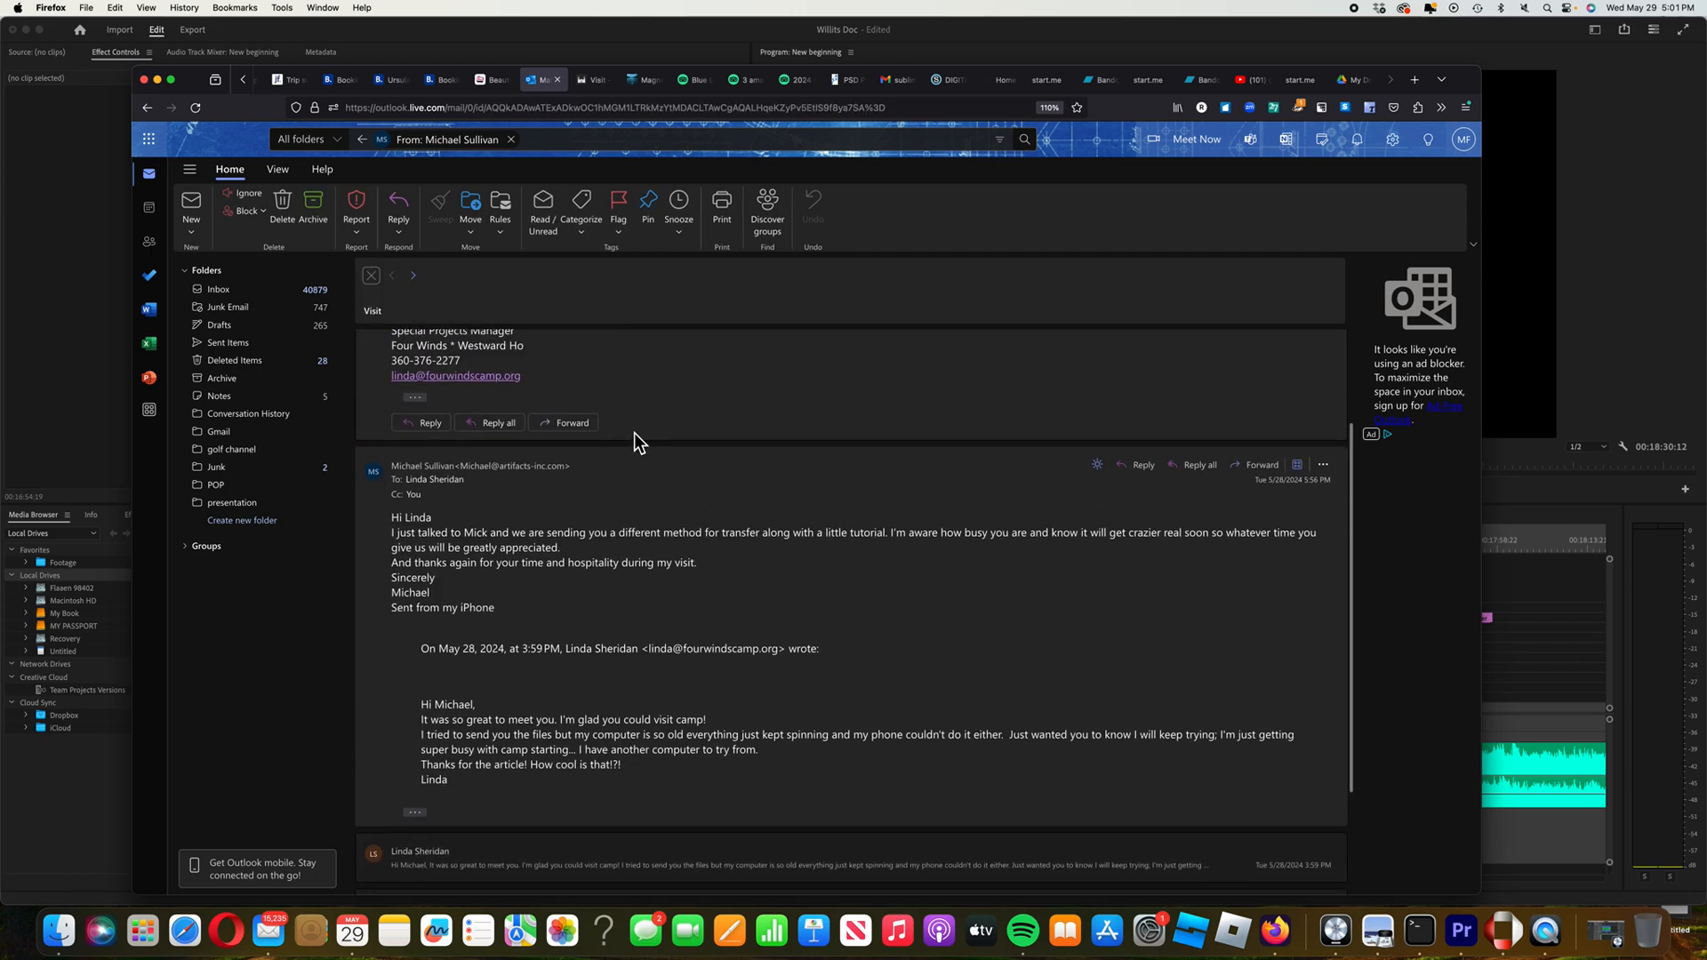
{"action": "scroll", "coordinate": [633, 438], "scroll_direction": "up", "scroll_amount": 2}
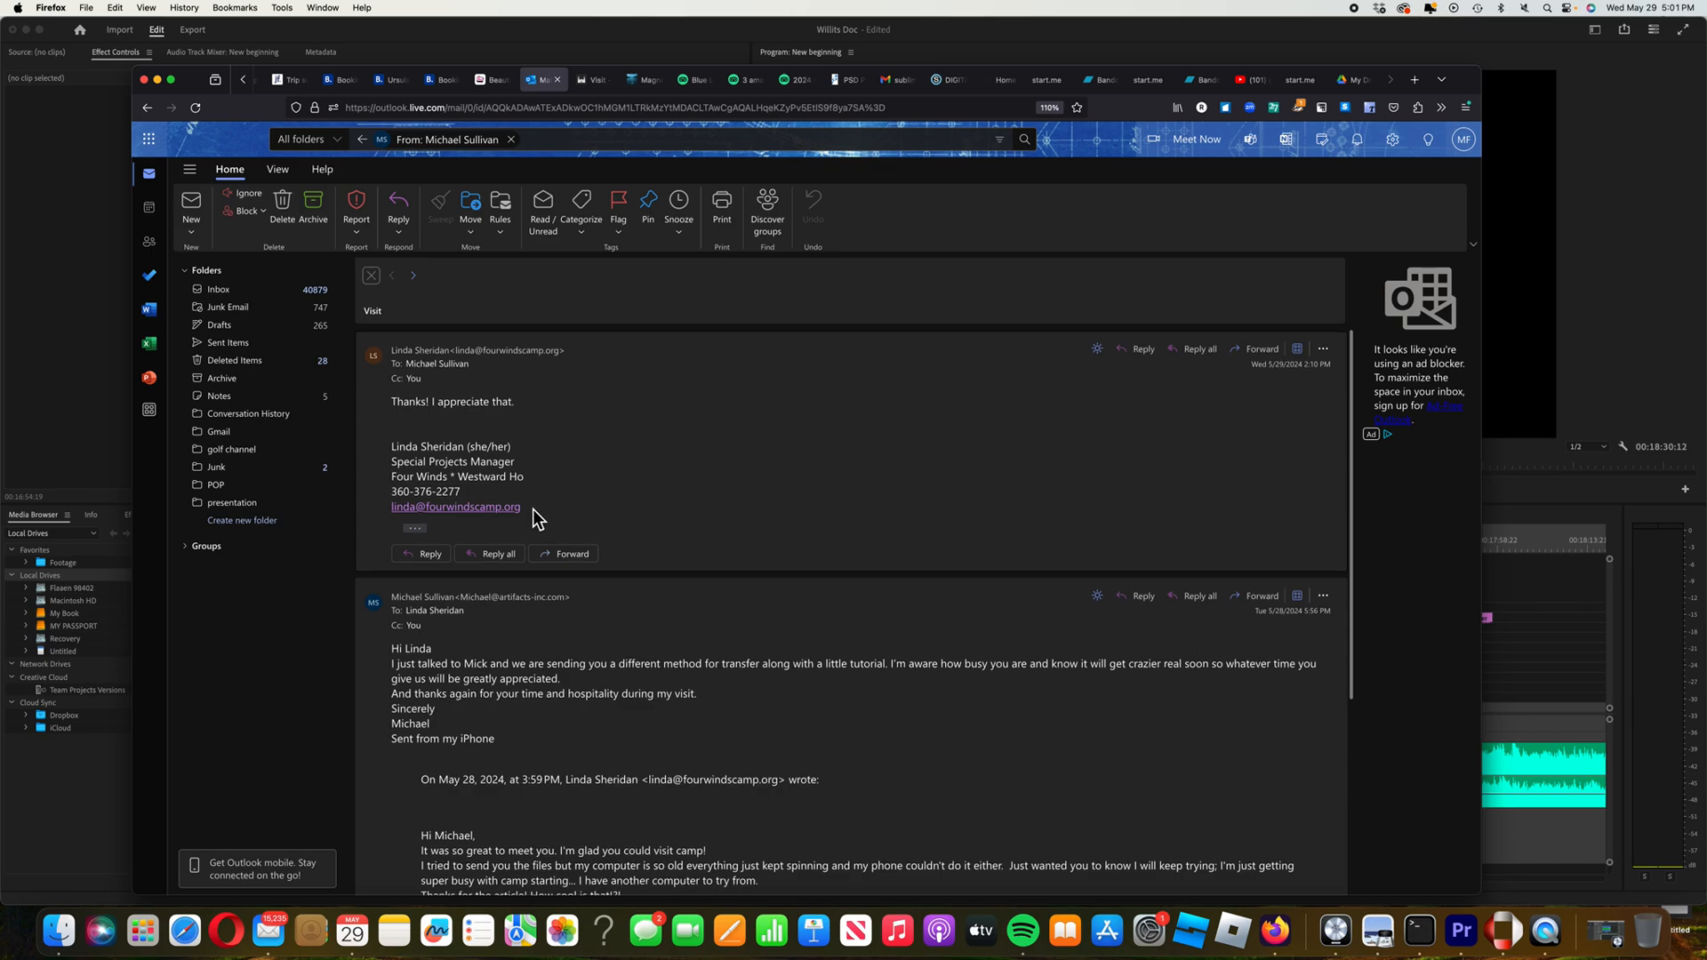
{"action": "left_click_drag", "start_coordinate": [530, 510], "coordinate": [398, 519]}
{"action": "scroll", "coordinate": [400, 517], "scroll_direction": "down", "scroll_amount": 1}
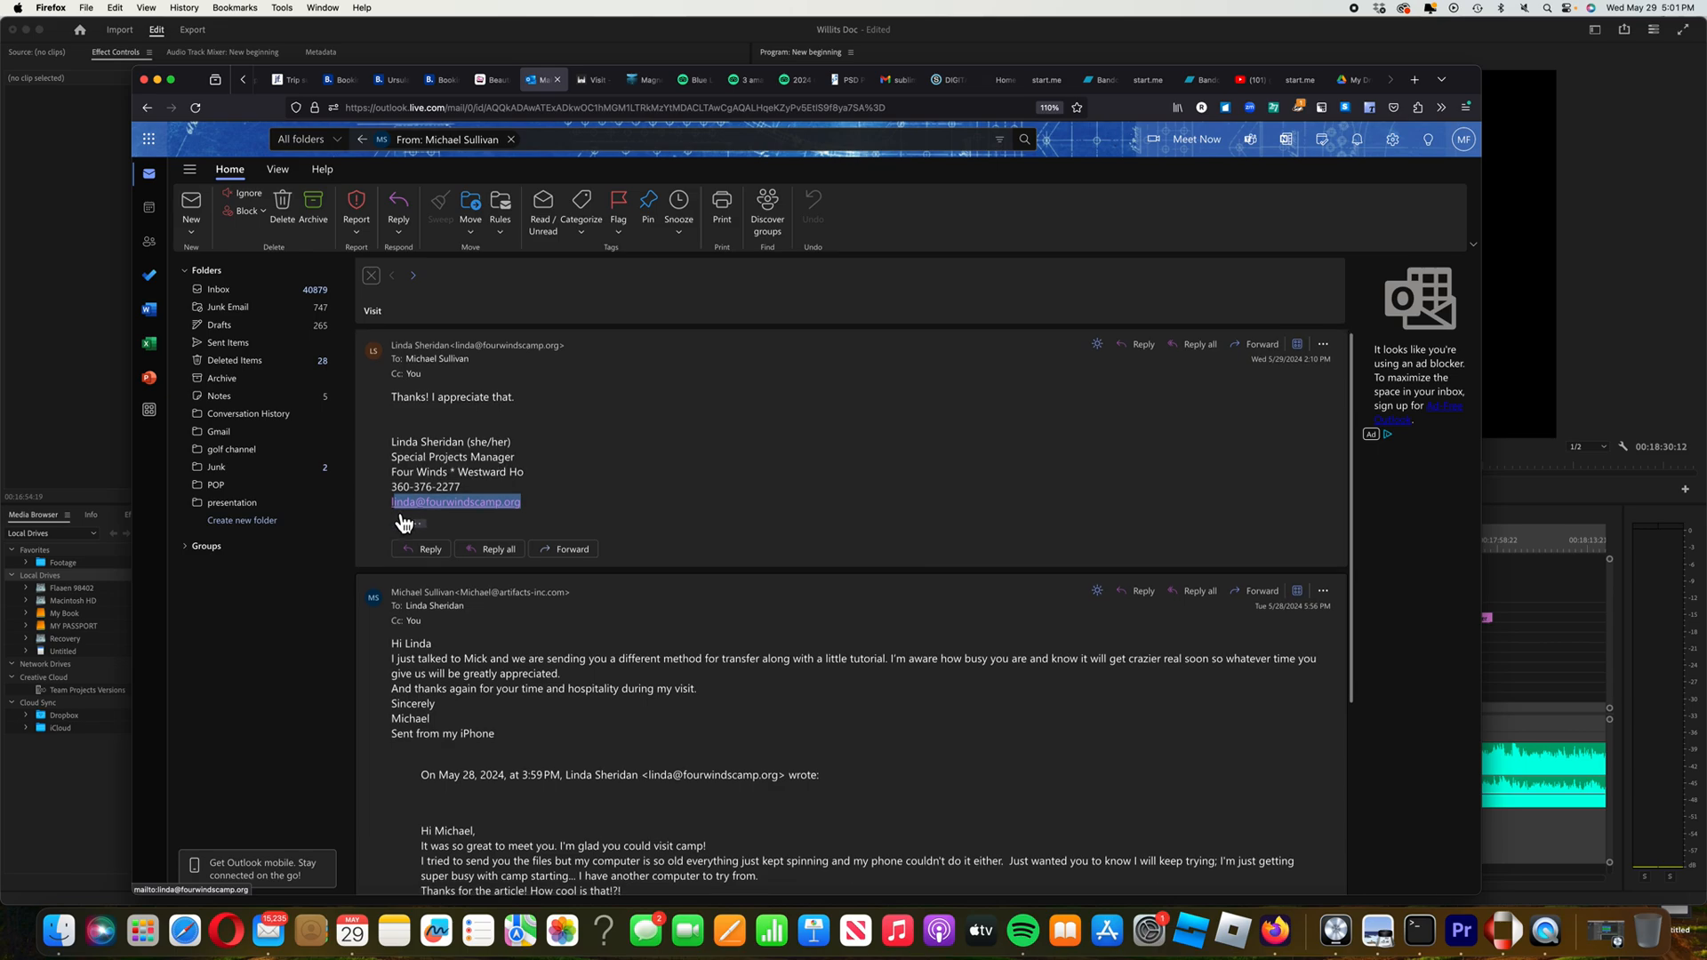
{"action": "left_click", "coordinate": [400, 516]}
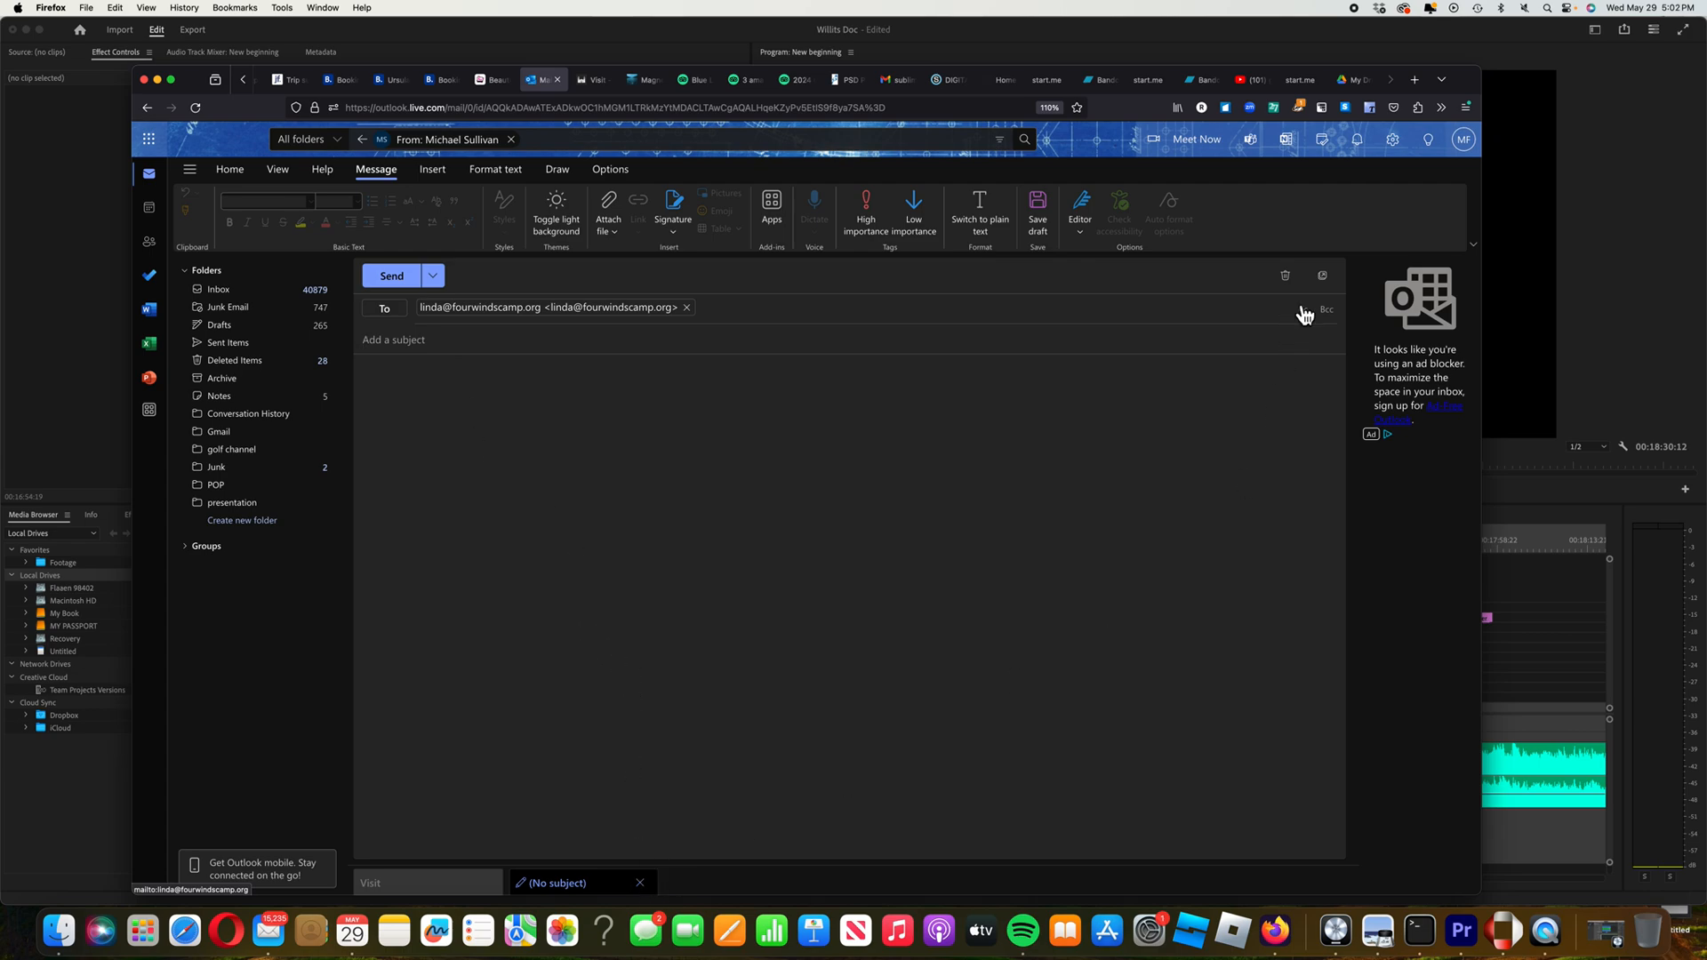
Discard the blank draft and select the signature e-mail address in the Visit conversation for copying
{"action": "left_click", "coordinate": [1285, 276]}
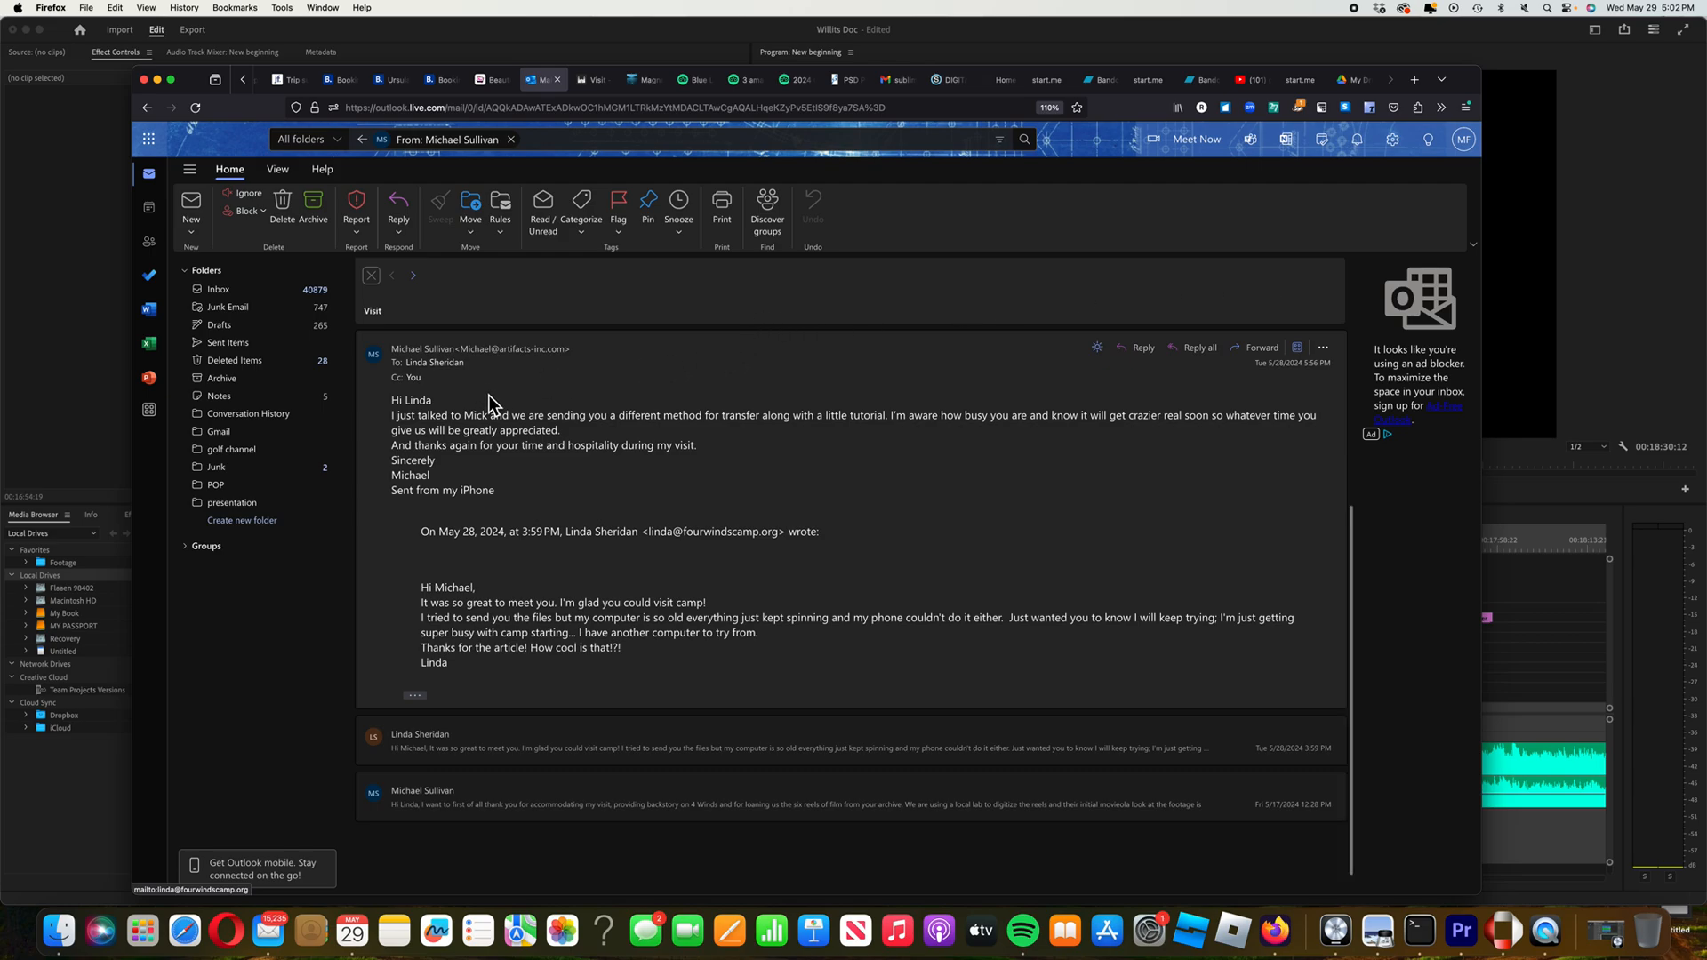
{"action": "scroll", "coordinate": [508, 489], "scroll_direction": "down", "scroll_amount": 1}
{"action": "scroll", "coordinate": [490, 498], "scroll_direction": "up", "scroll_amount": 5}
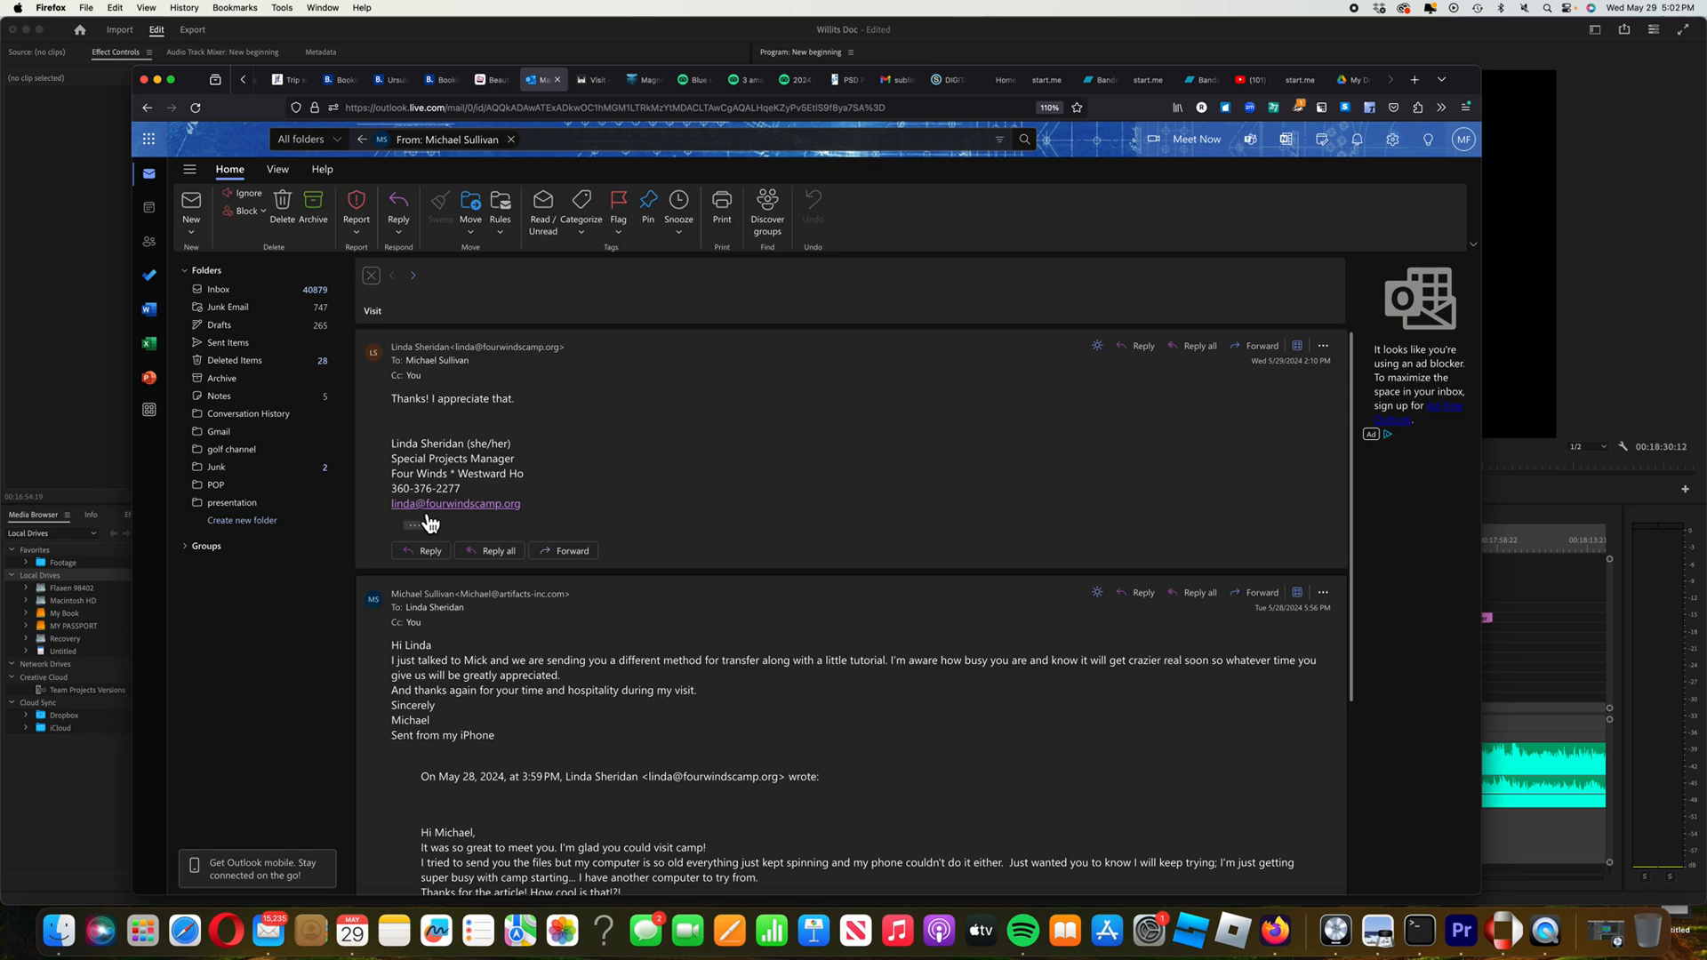
{"action": "left_click_drag", "start_coordinate": [528, 509], "coordinate": [395, 515]}
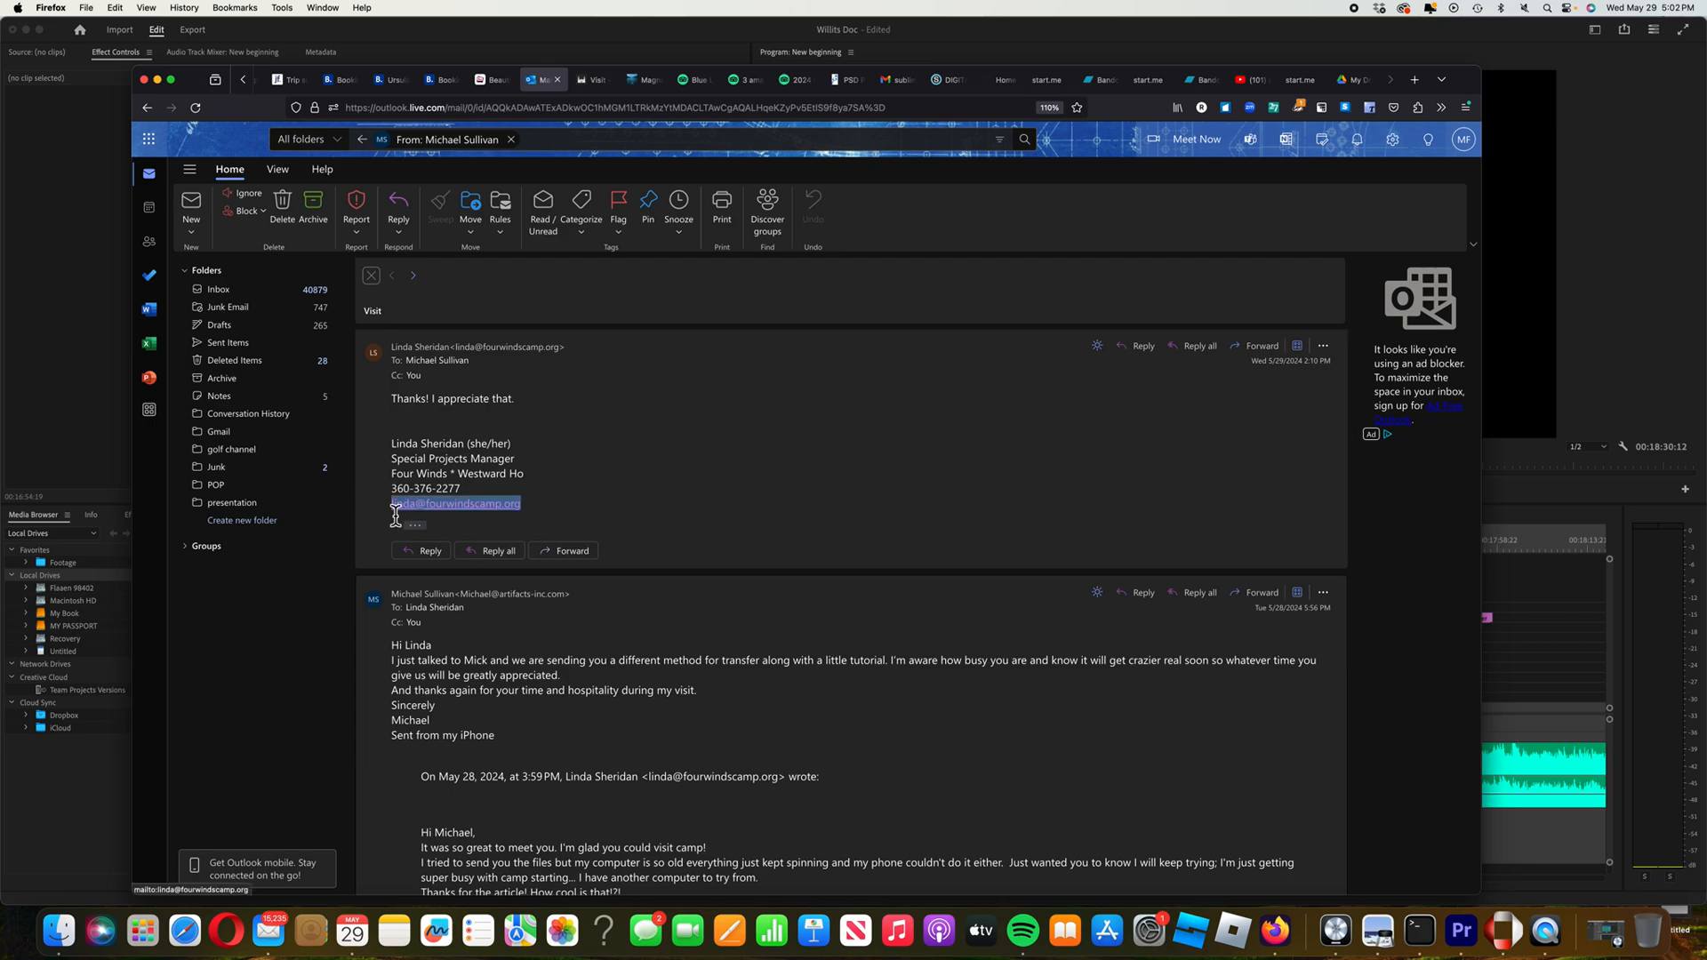
{"action": "right_click", "coordinate": [422, 509]}
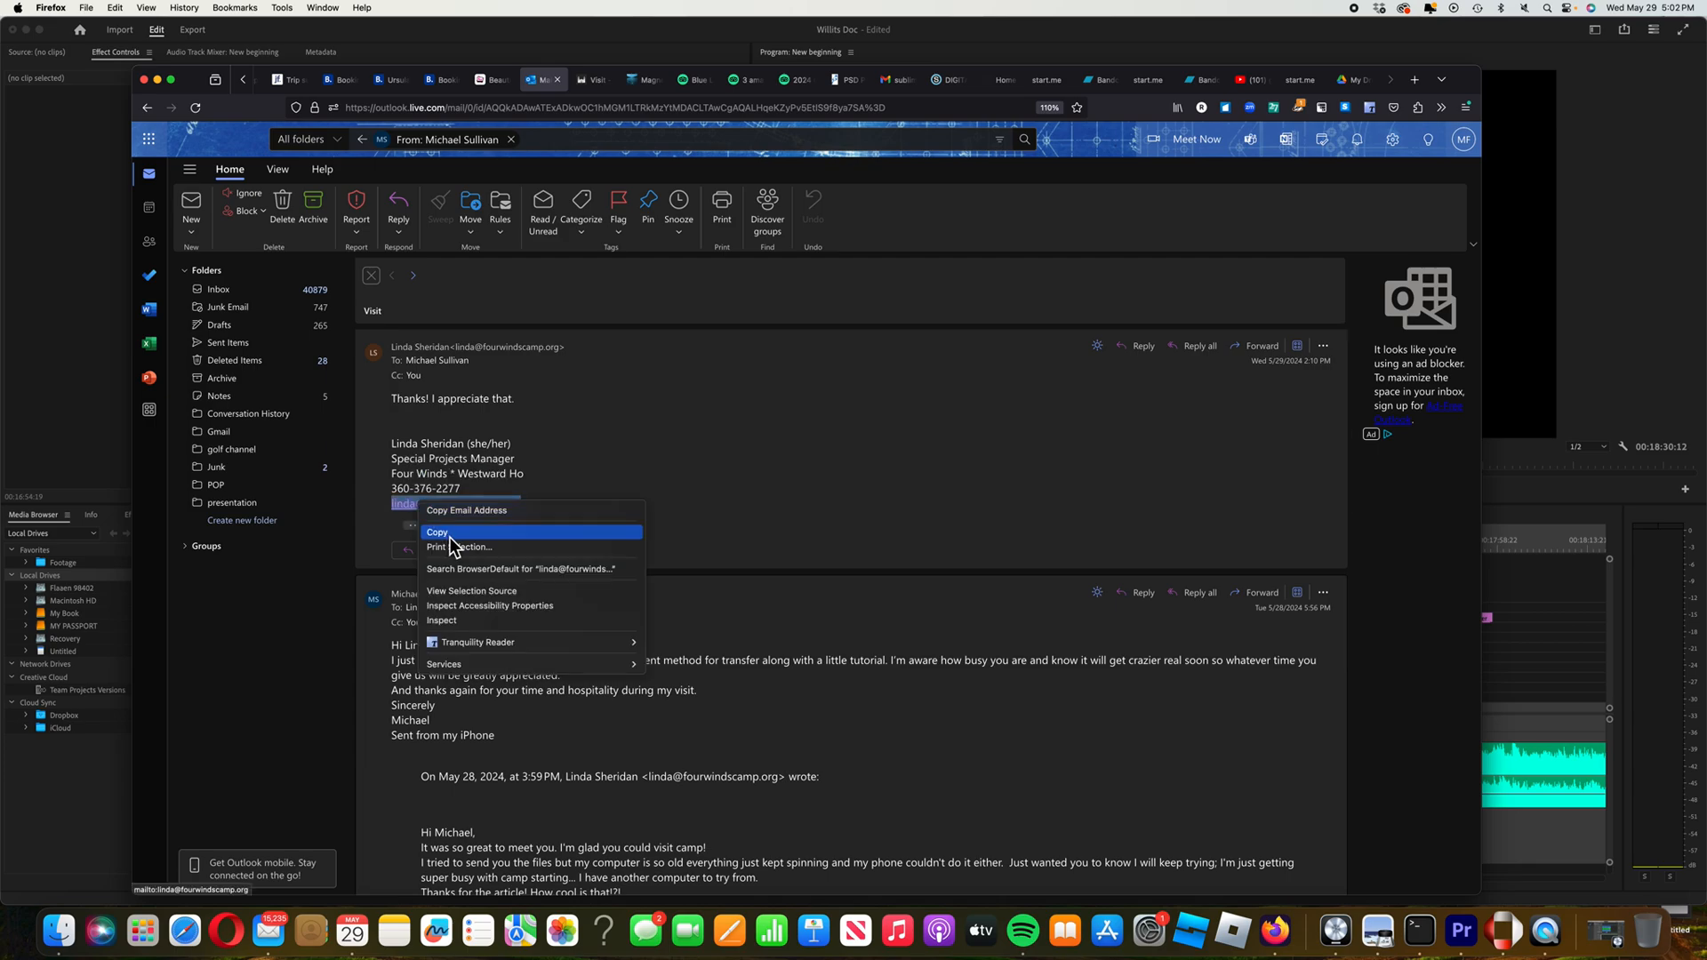
Copy the signature e-mail address, attempt pasting it into the Drive share invite, then return to Outlook
{"action": "left_click", "coordinate": [449, 533]}
{"action": "left_click", "coordinate": [1358, 81]}
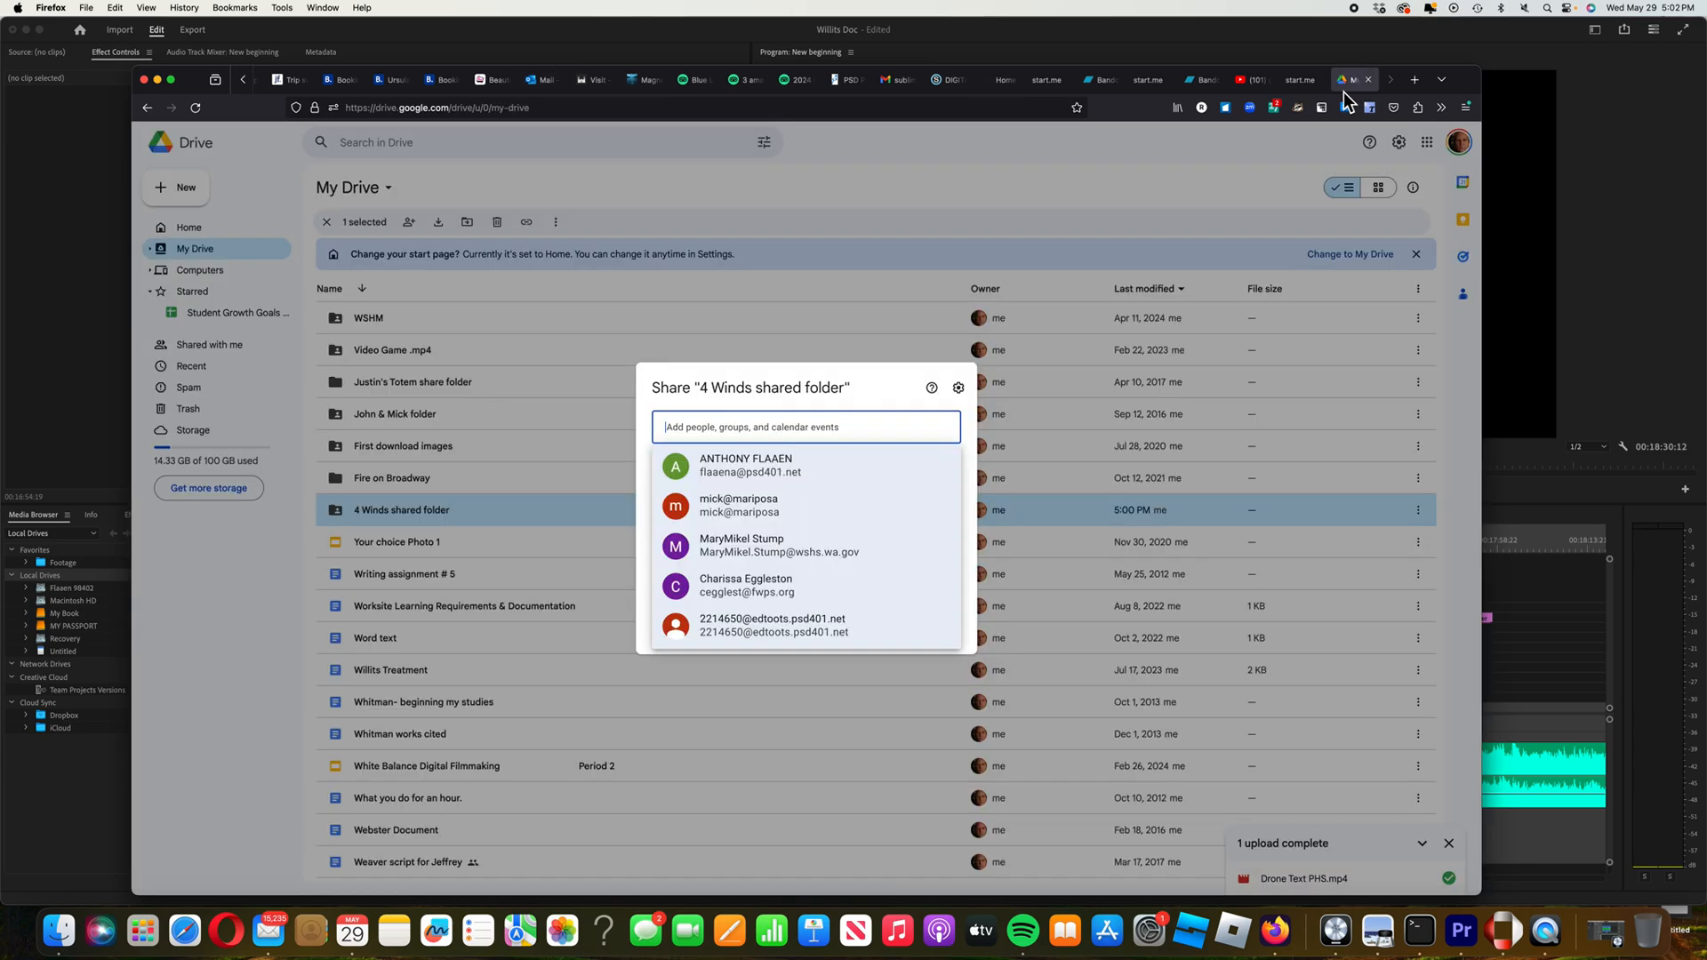
{"action": "right_click", "coordinate": [689, 428]}
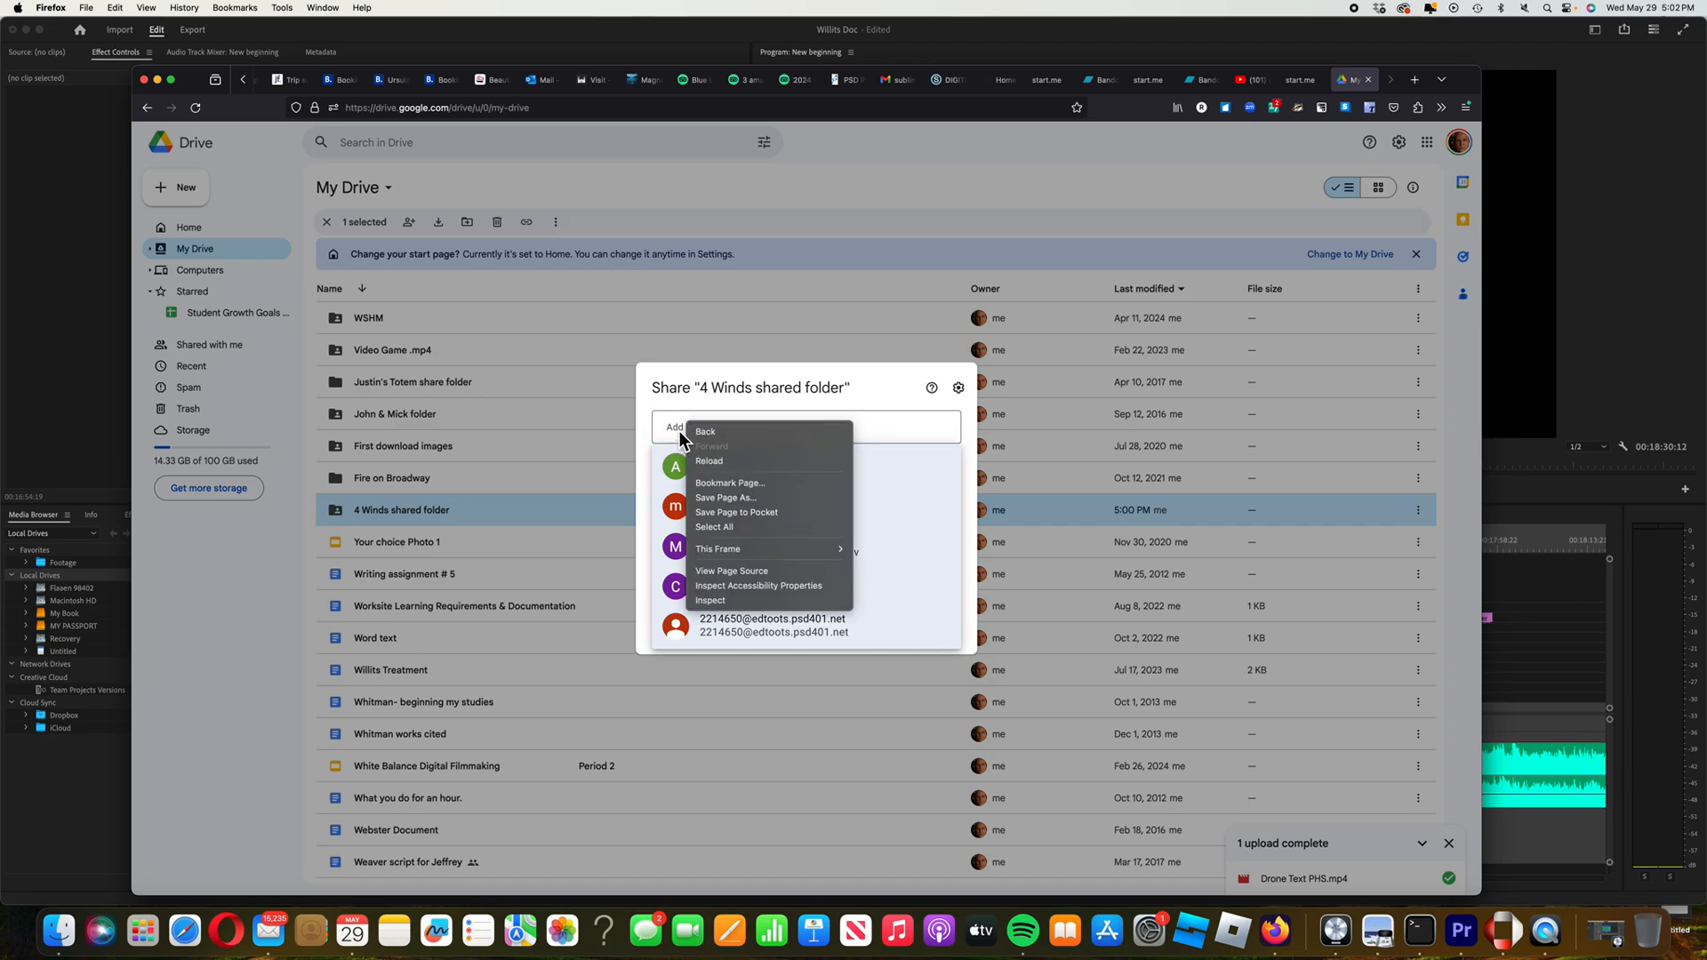
{"action": "left_click", "coordinate": [680, 429]}
{"action": "right_click", "coordinate": [692, 430]}
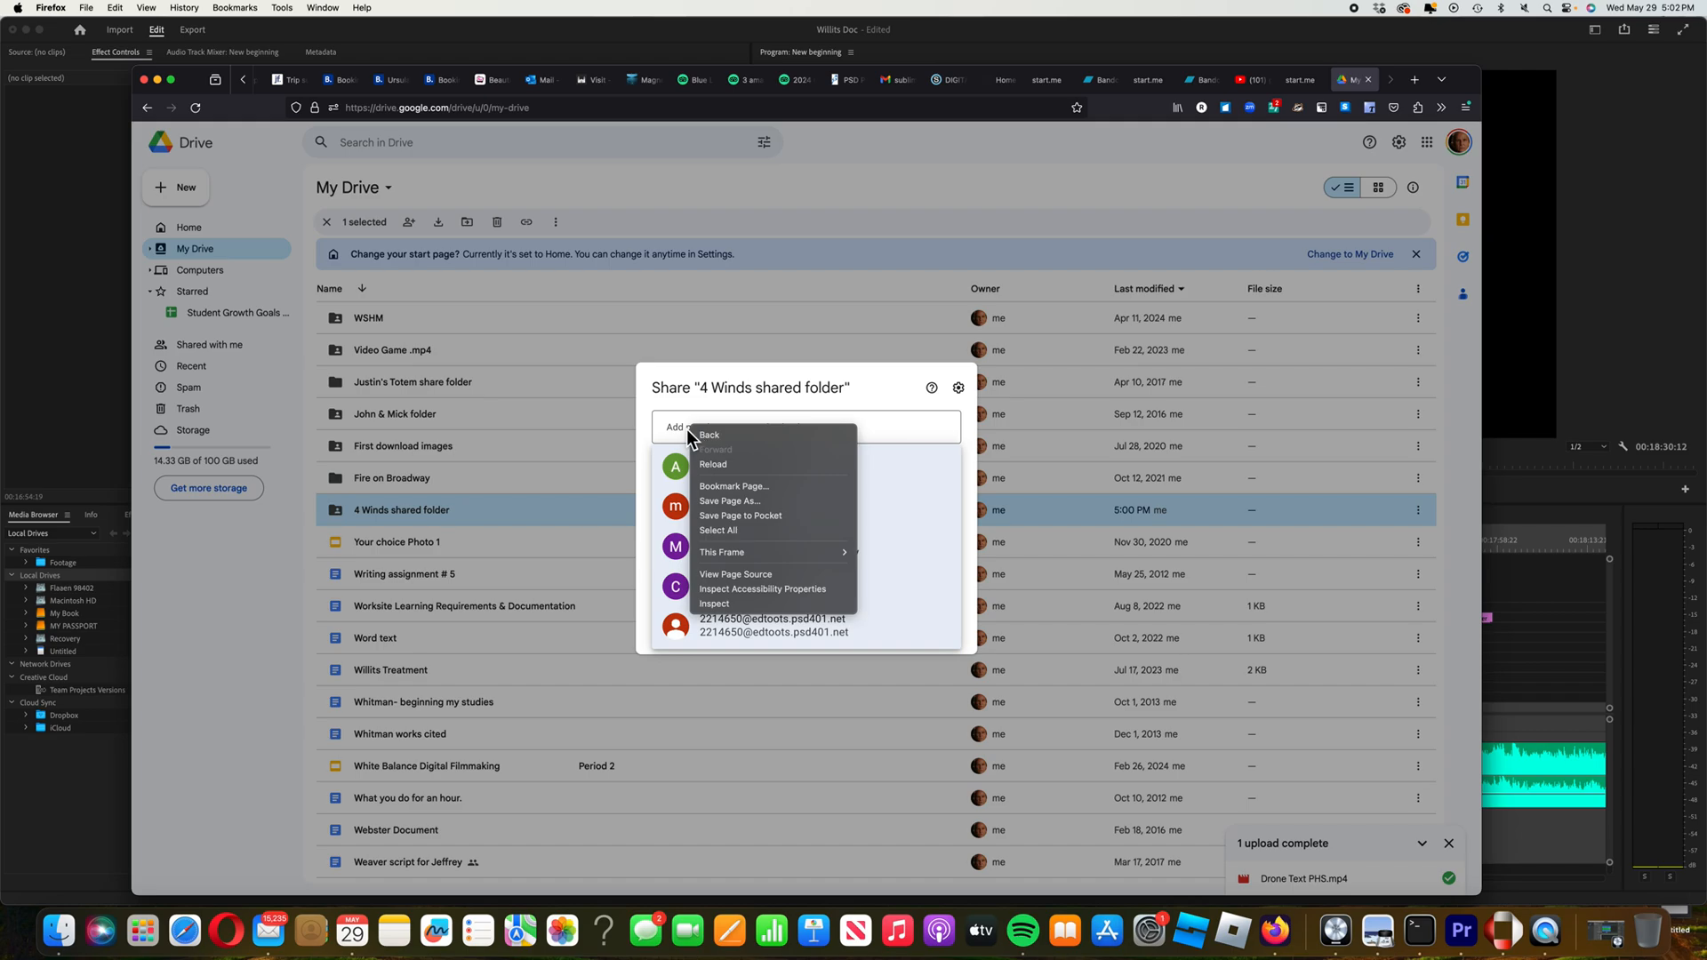
{"action": "left_click", "coordinate": [681, 429]}
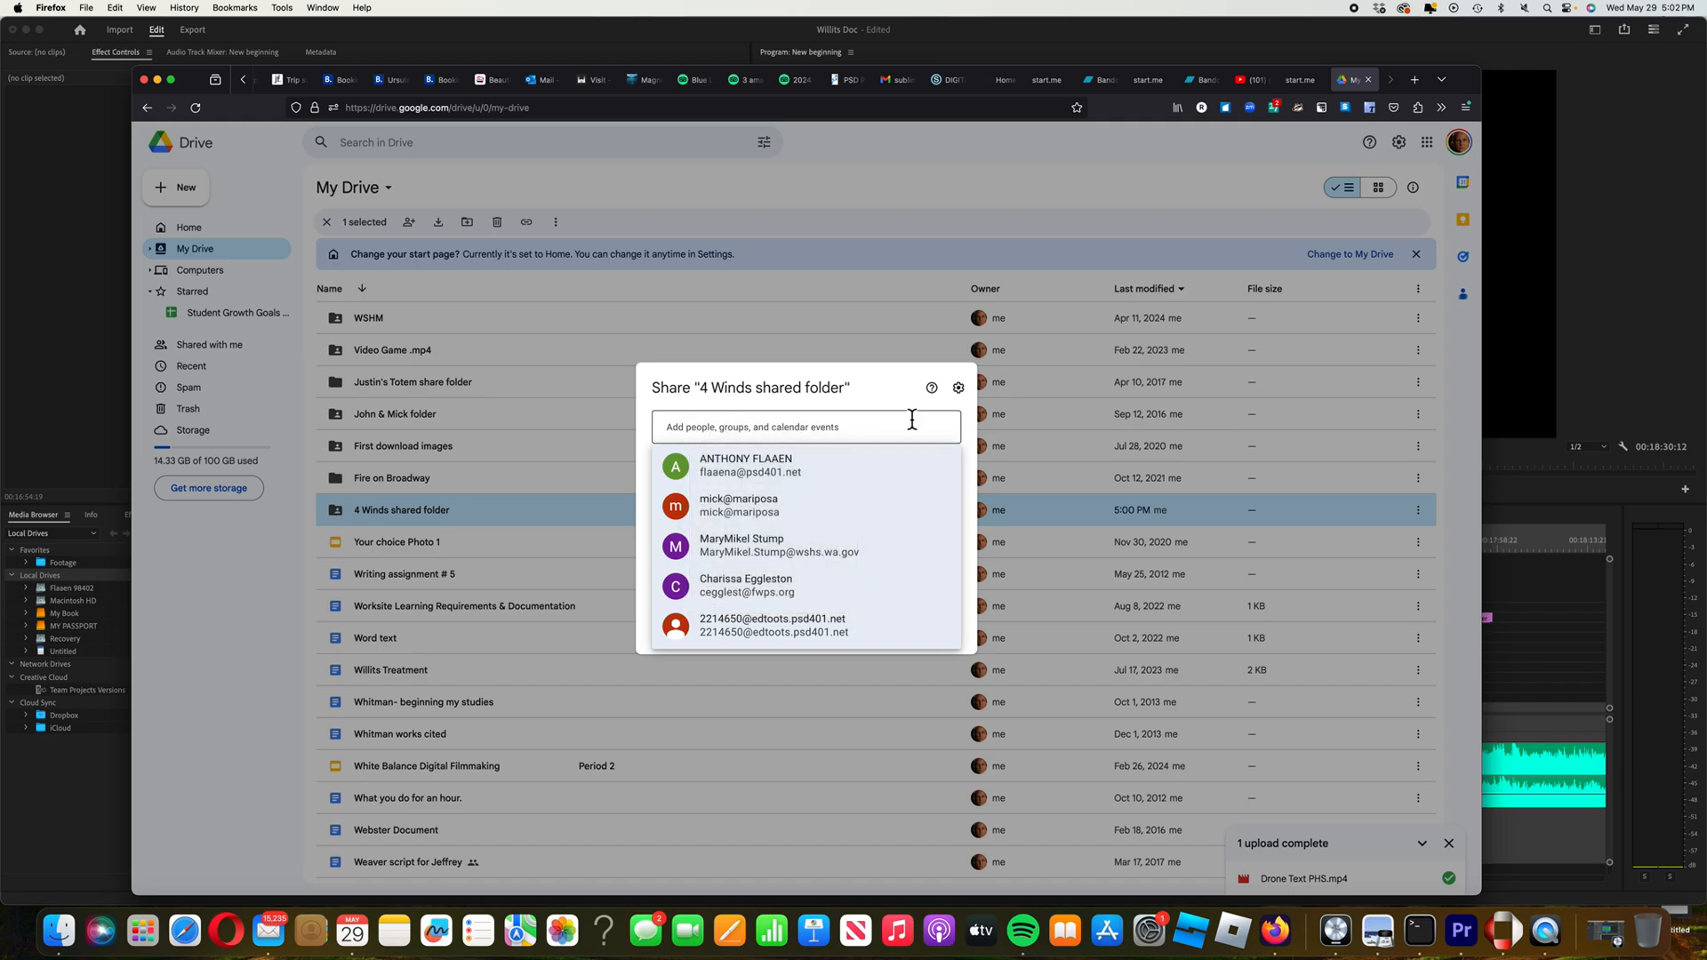
{"action": "left_click", "coordinate": [543, 86]}
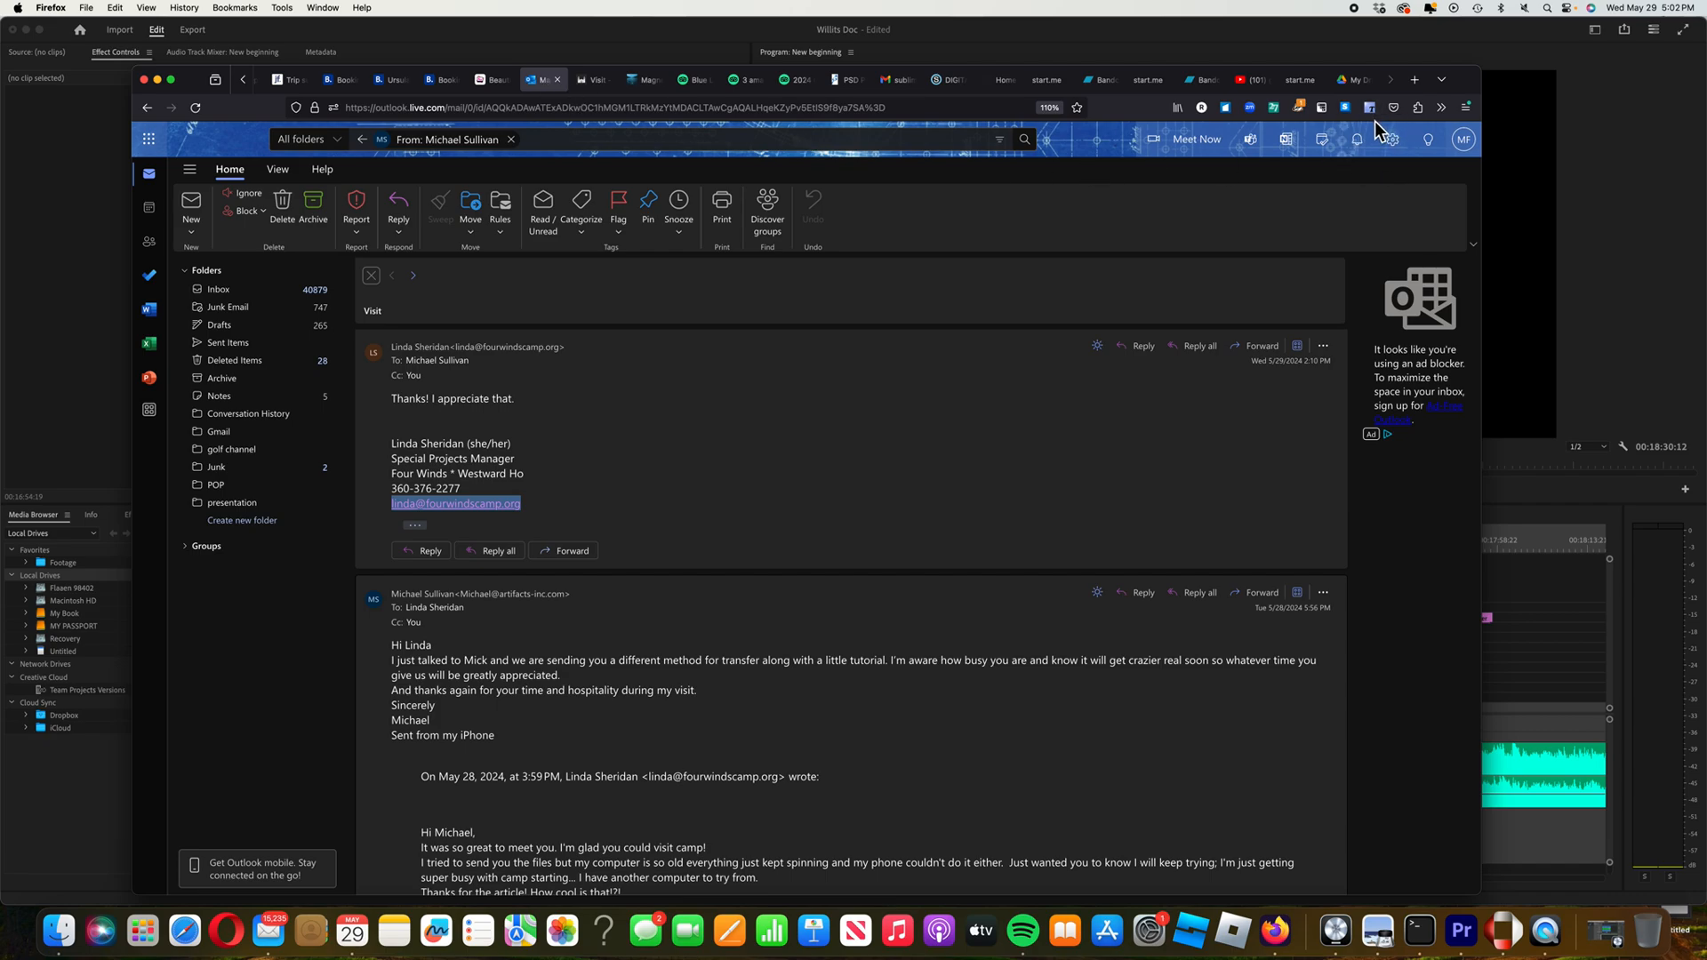
Back in Google Drive, close the Share dialog without inviting anyone and bring up the 4 Winds folder's options
{"action": "left_click", "coordinate": [1370, 84]}
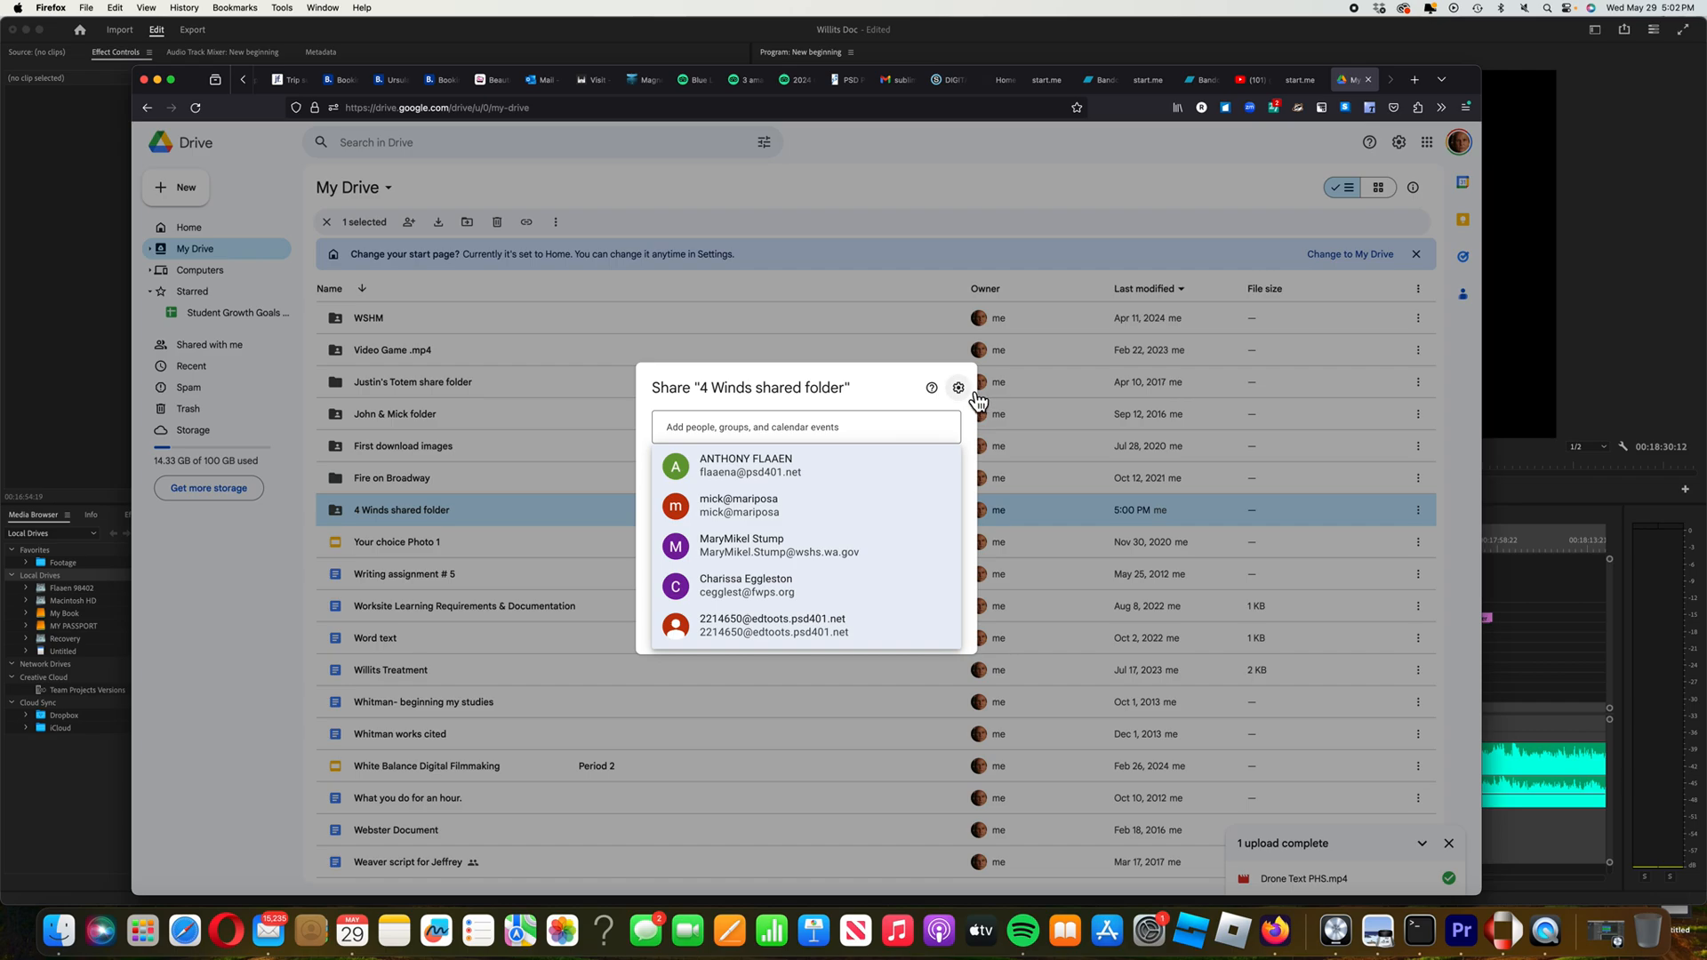
{"action": "left_click", "coordinate": [523, 509]}
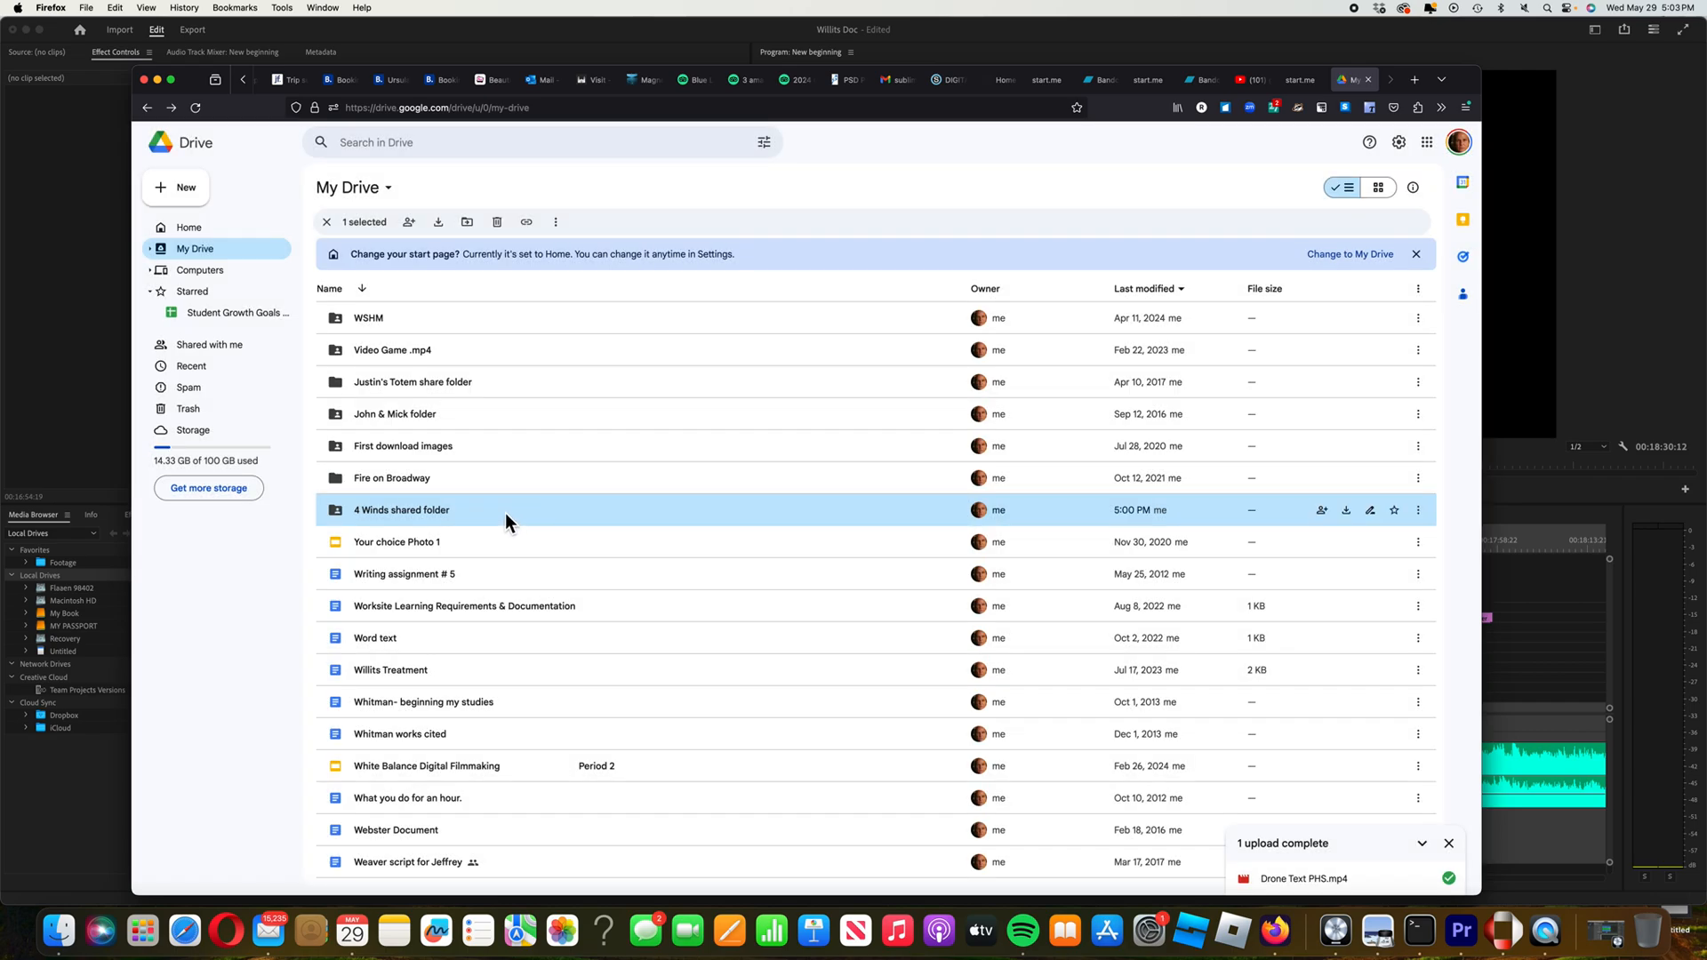
{"action": "right_click", "coordinate": [502, 520]}
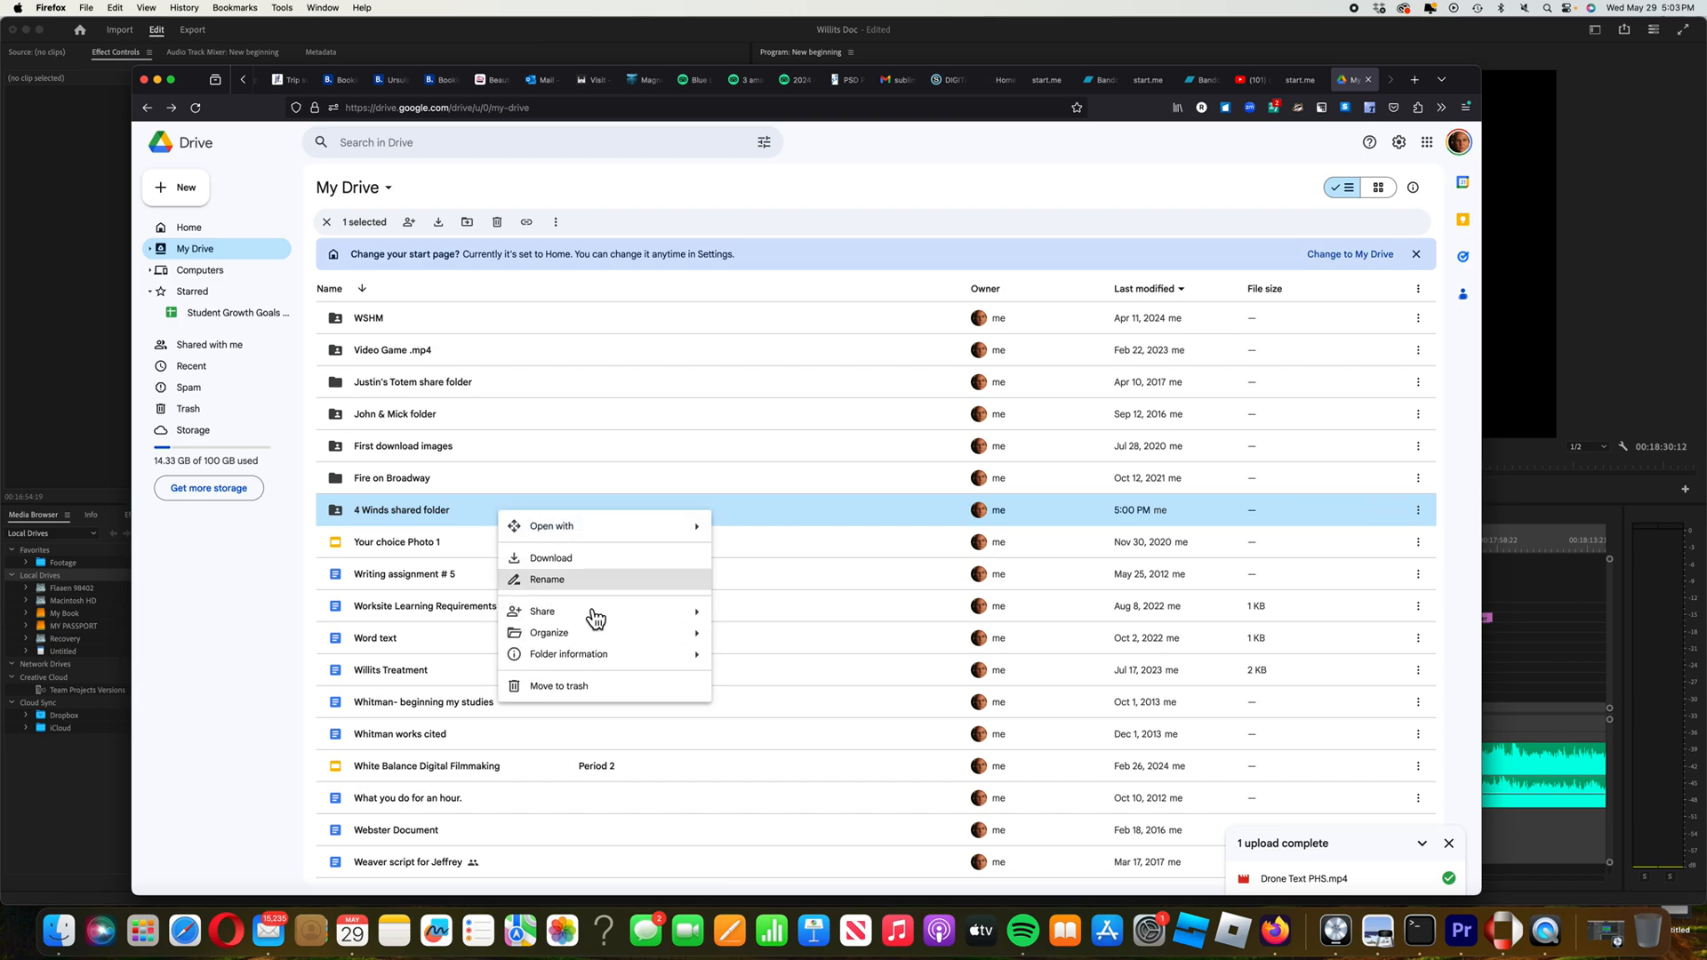
Copy the 4 Winds shared folder's share link and return to the Outlook conversation
{"action": "mouse_move", "coordinate": [587, 612]}
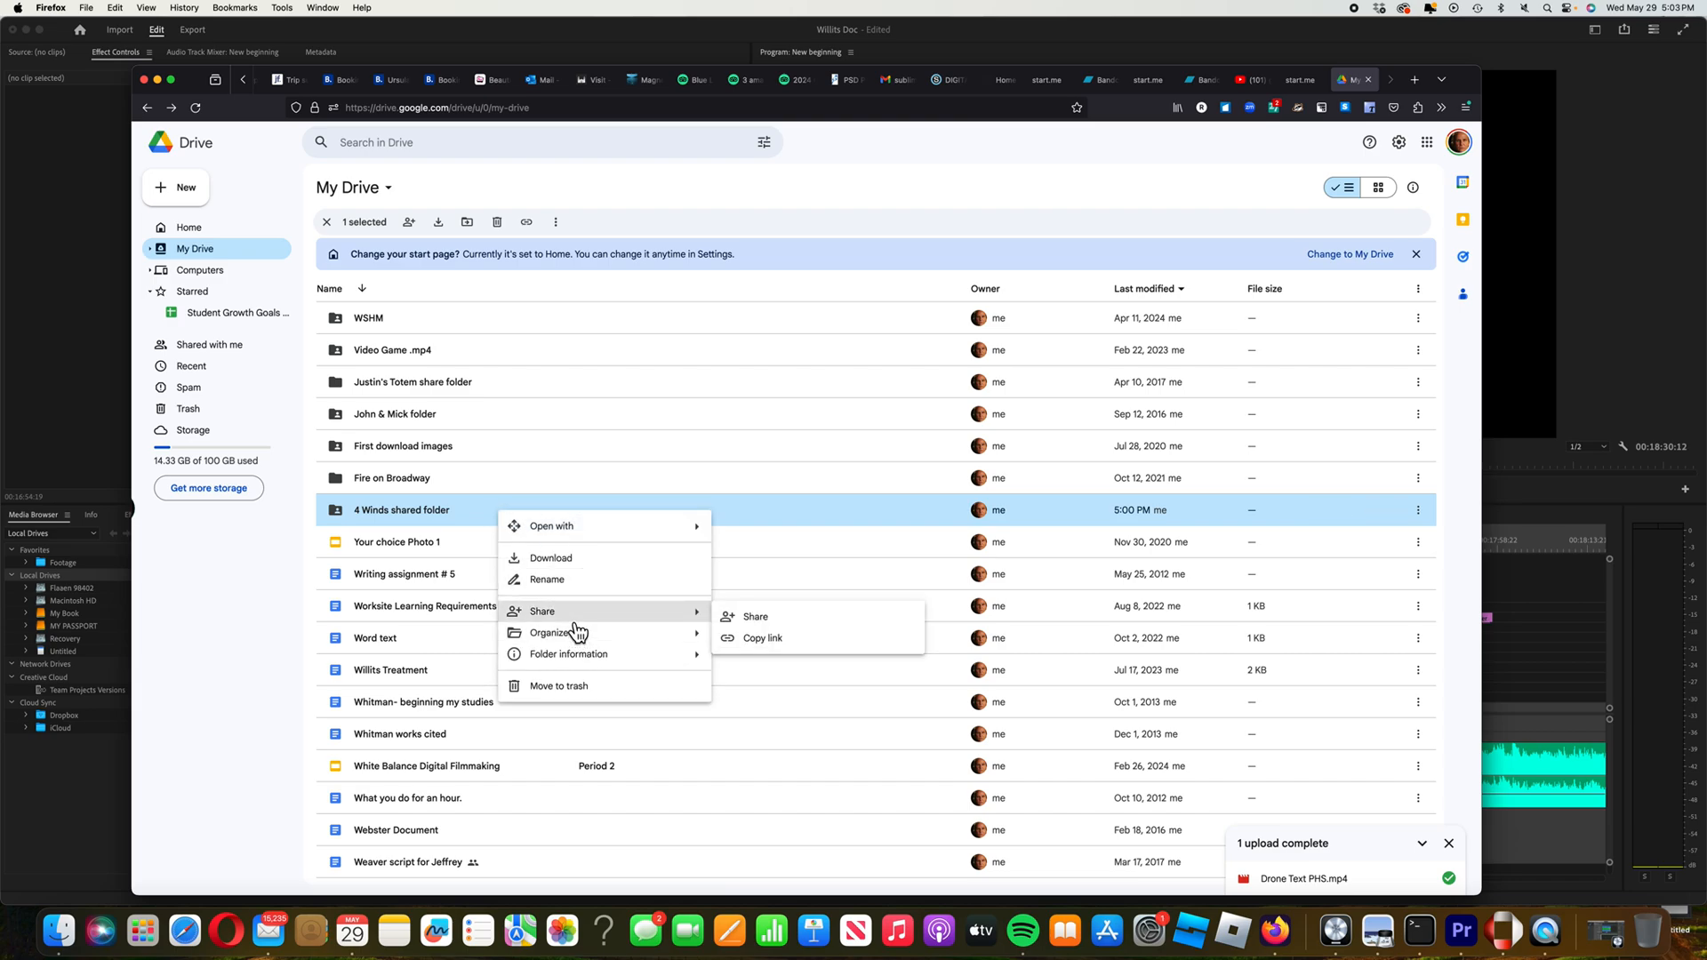
{"action": "left_click", "coordinate": [781, 647]}
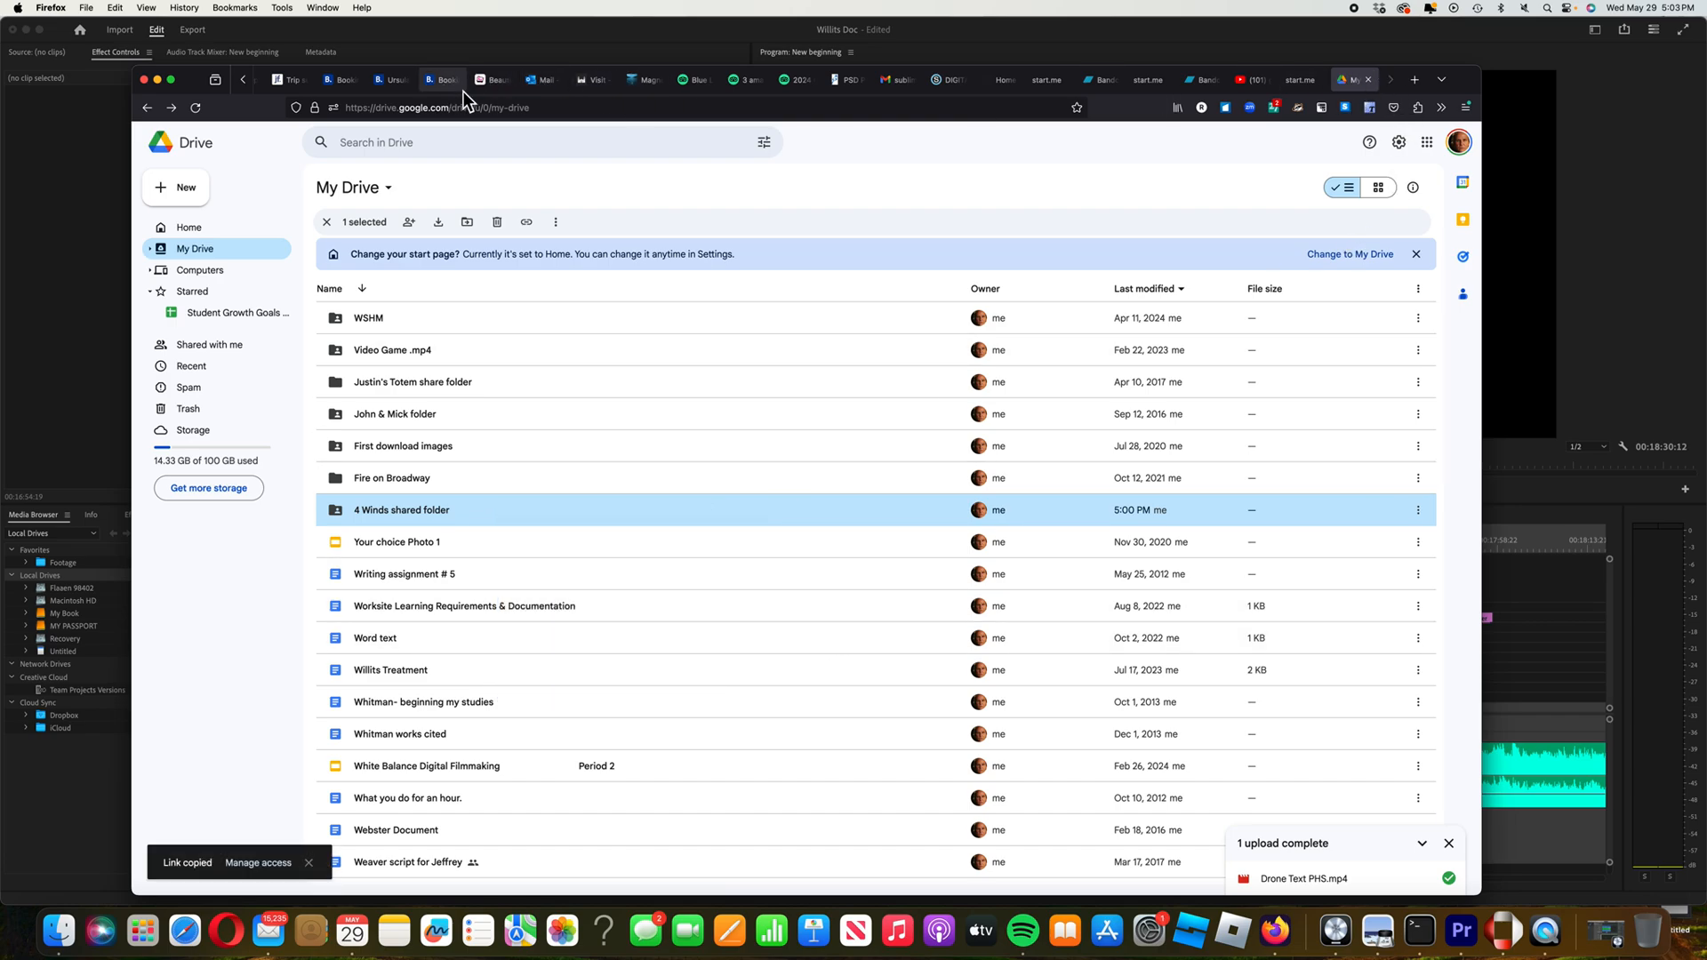
{"action": "left_click", "coordinate": [547, 79]}
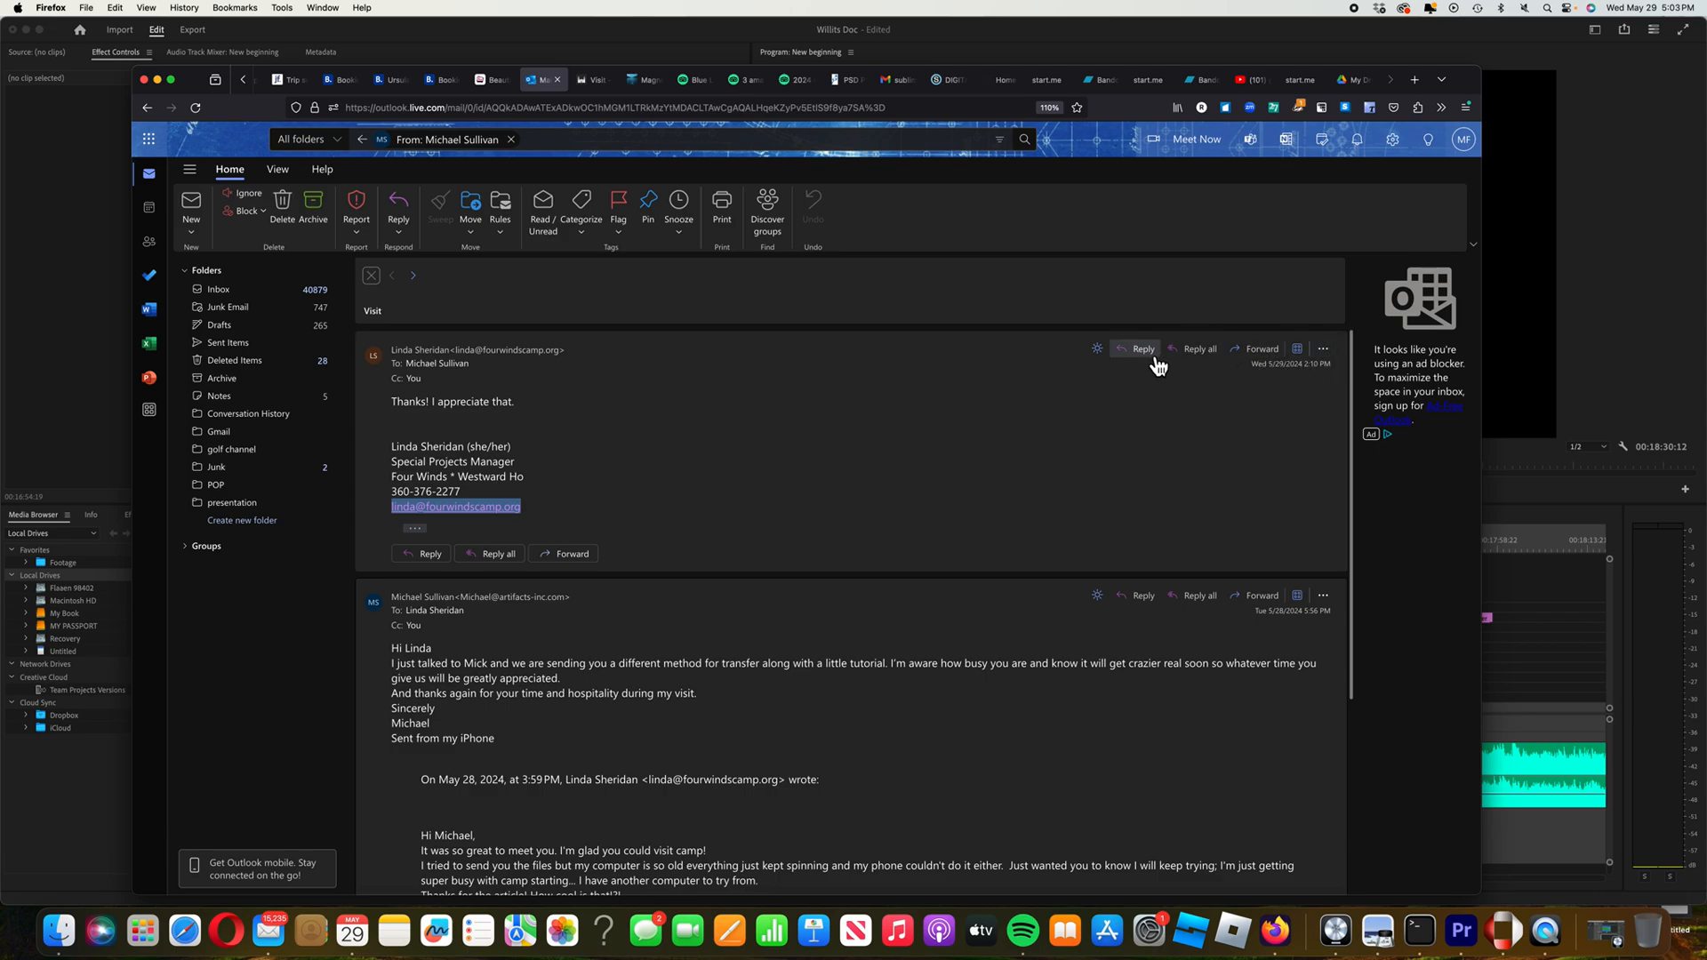
Reply all to the Visit conversation and paste the 4 Winds folder link into the body
{"action": "left_click", "coordinate": [1201, 356]}
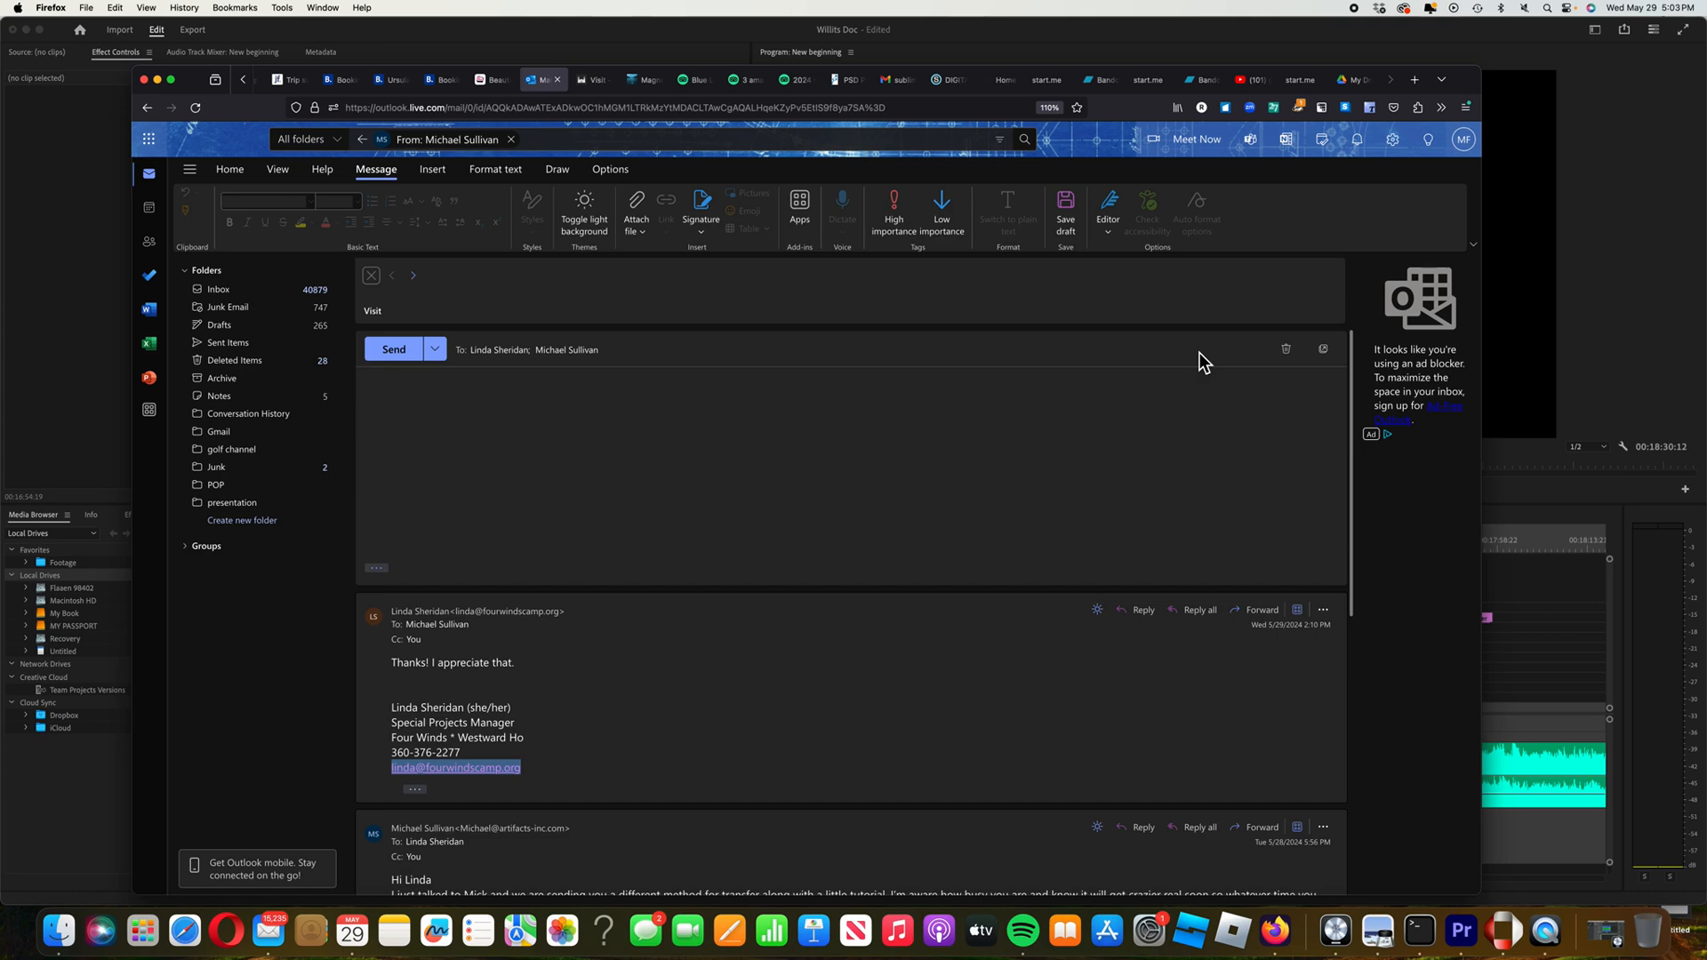
{"action": "right_click", "coordinate": [419, 399]}
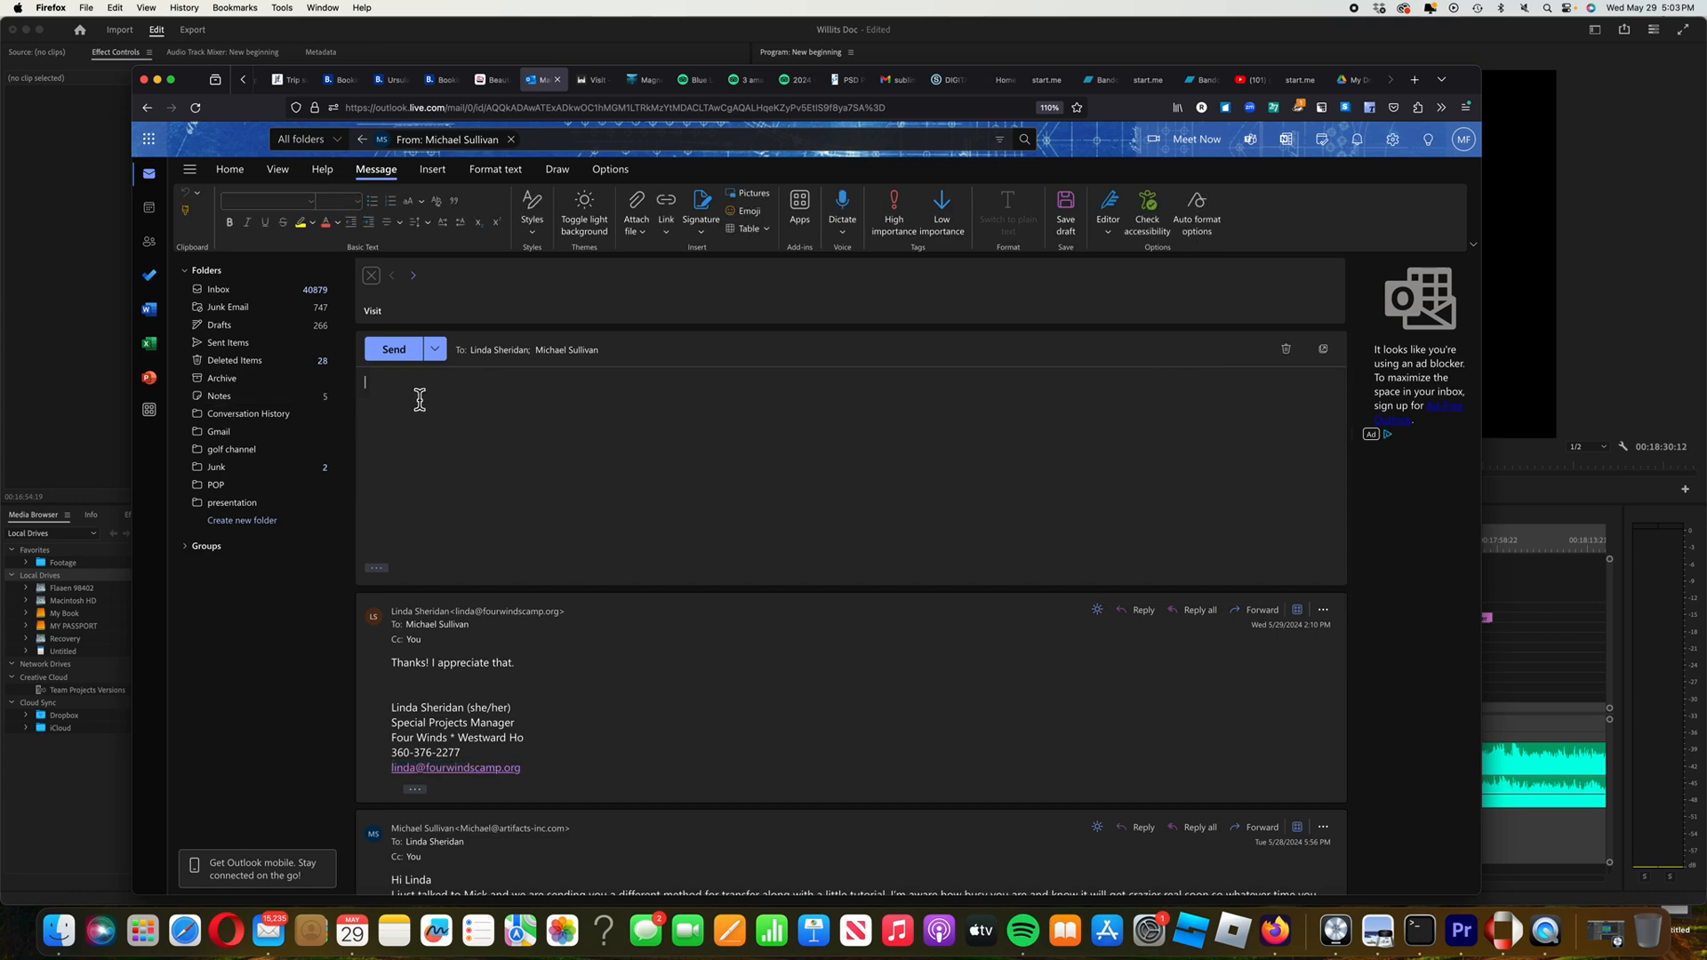
{"action": "left_click", "coordinate": [397, 405]}
{"action": "key", "text": "super+v"}
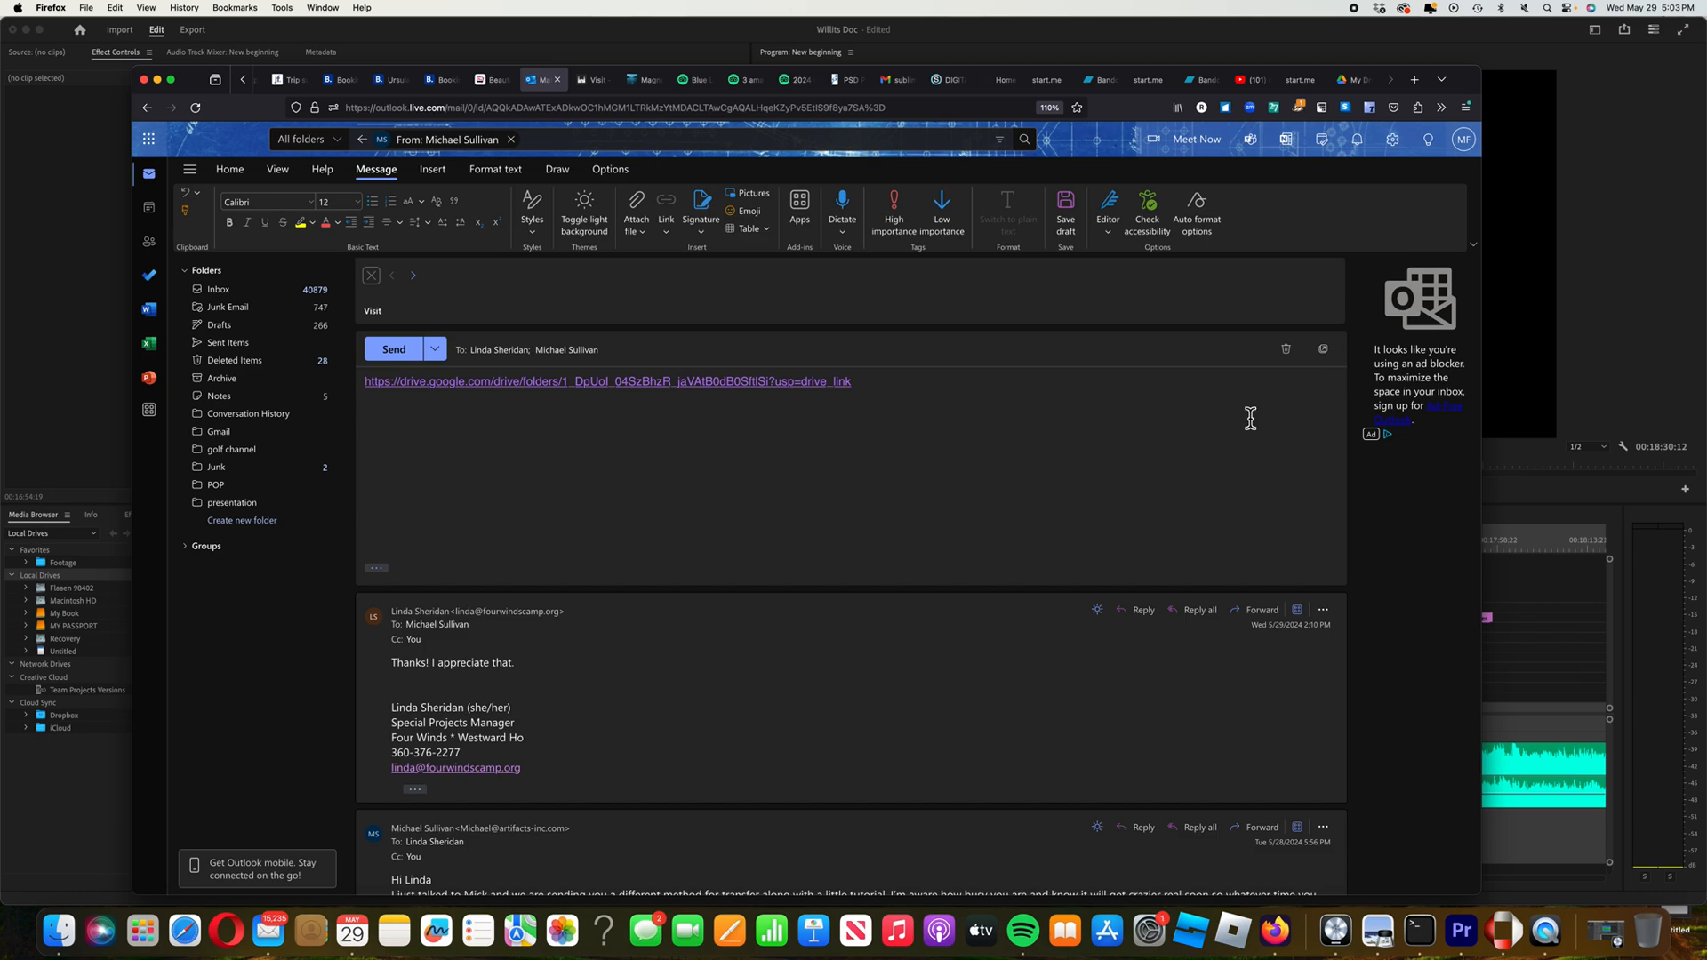
{"action": "scroll", "coordinate": [1363, 82], "scroll_direction": "left", "scroll_amount": 1}
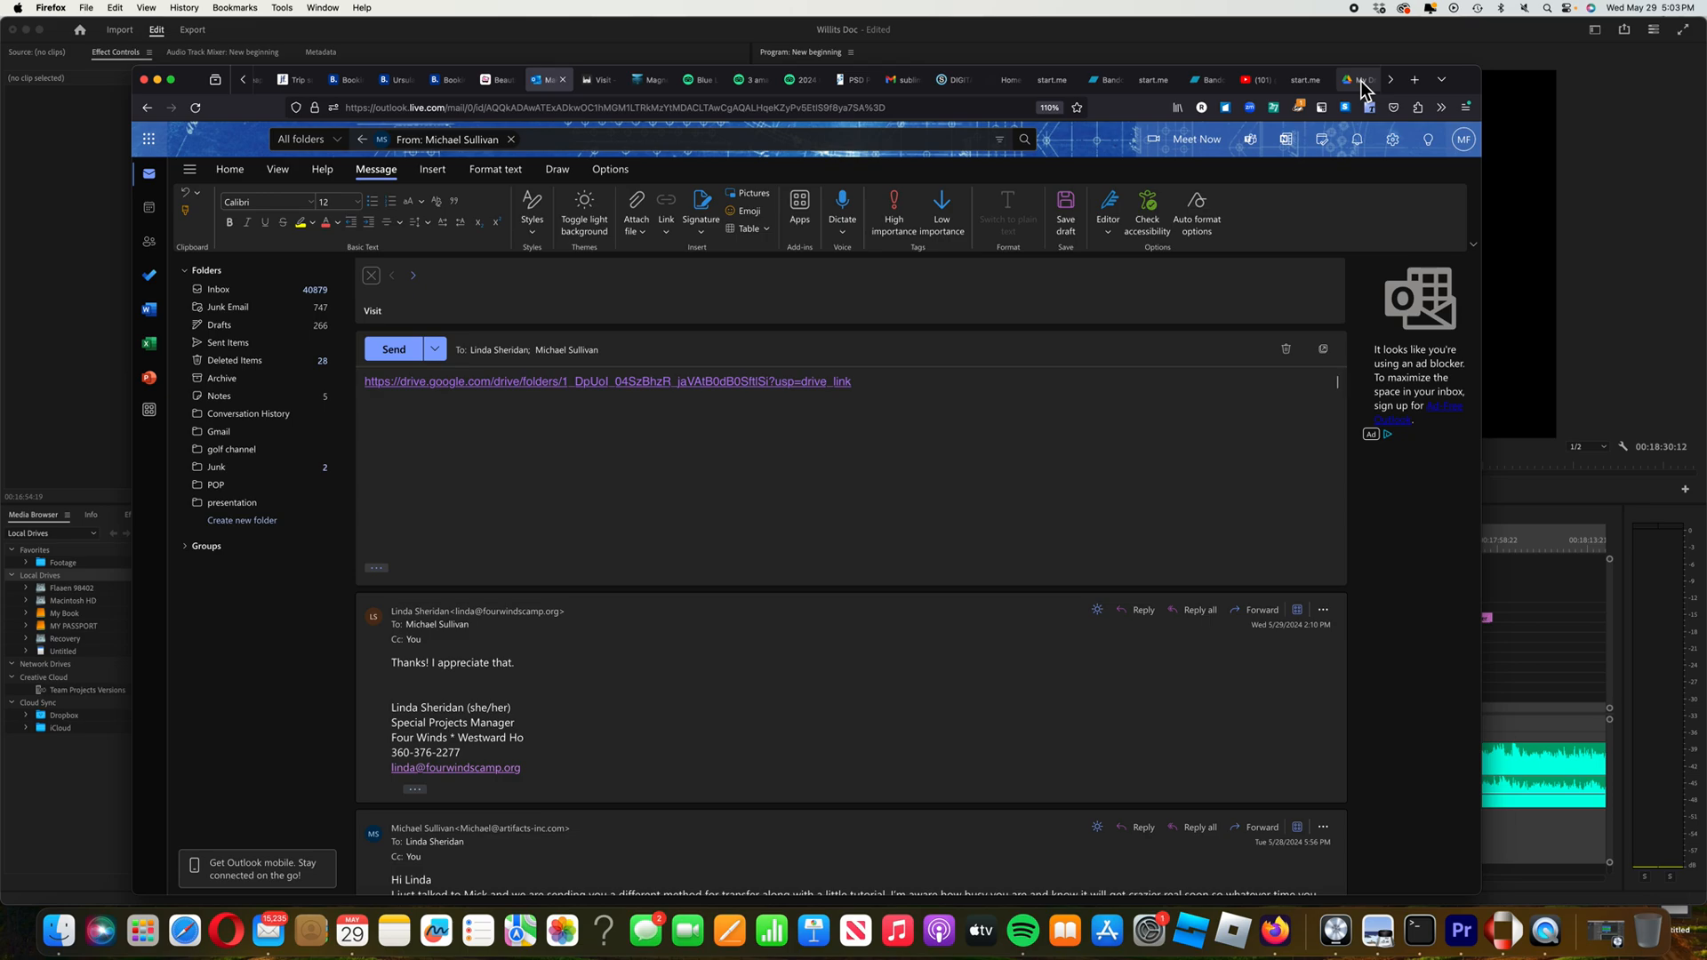
Open the 4 Winds shared folder in Drive and choose File upload from the New menu
{"action": "left_click", "coordinate": [1362, 82]}
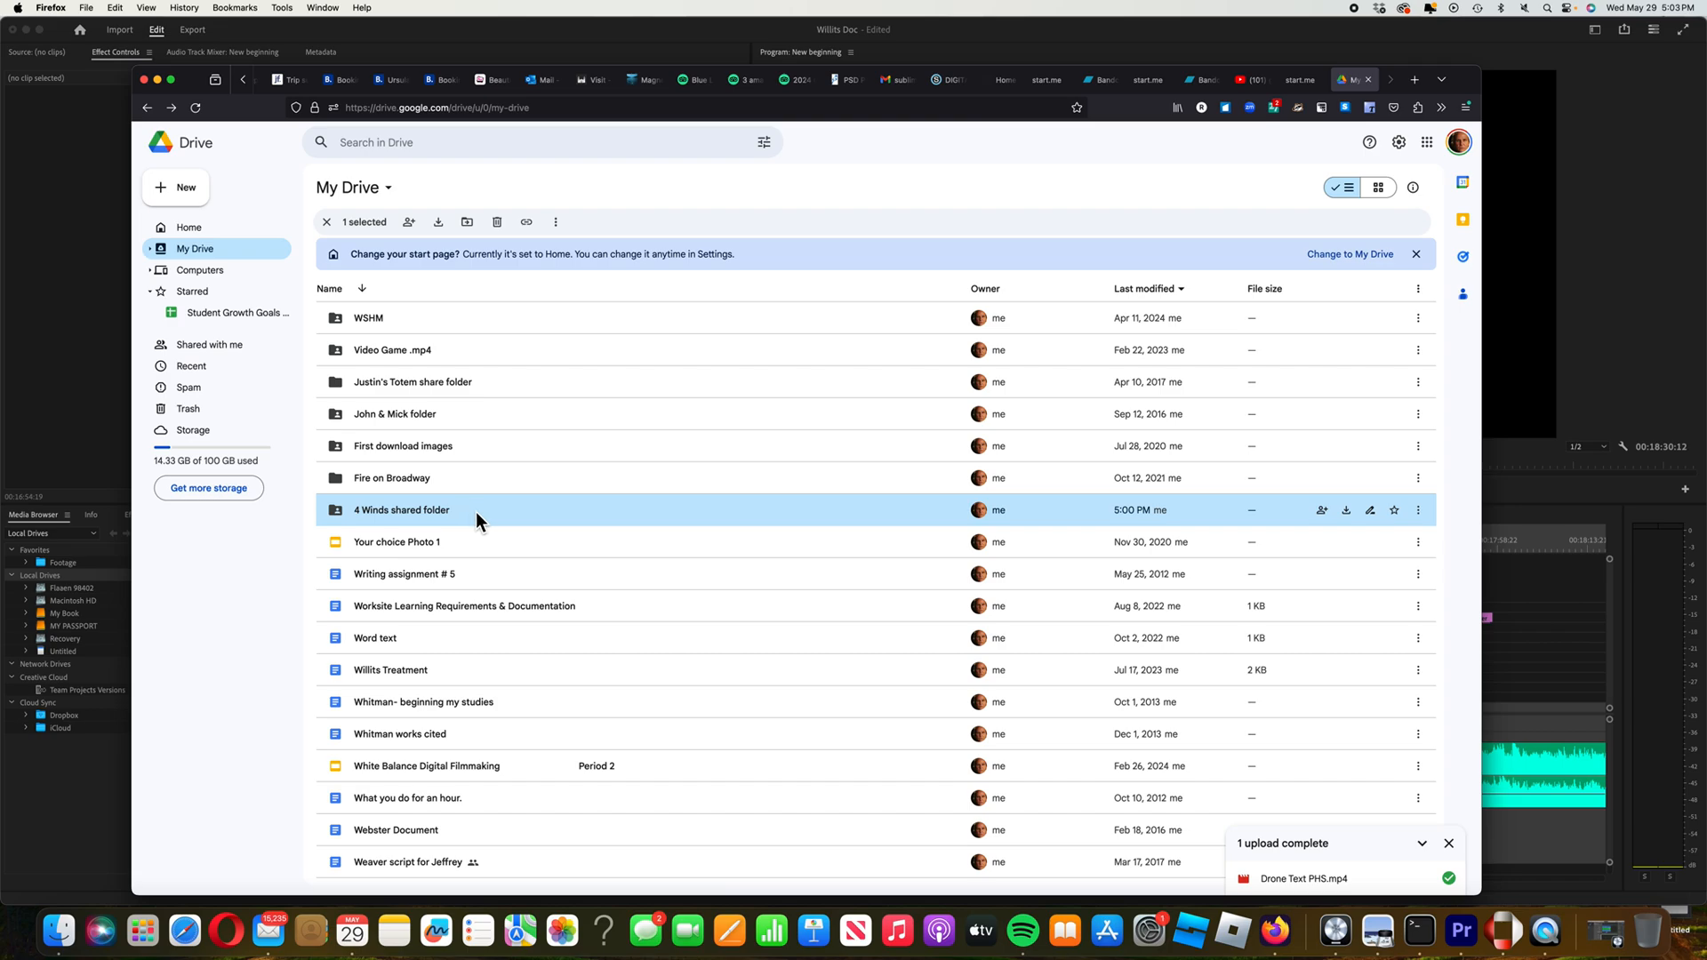
{"action": "double_click", "coordinate": [515, 514]}
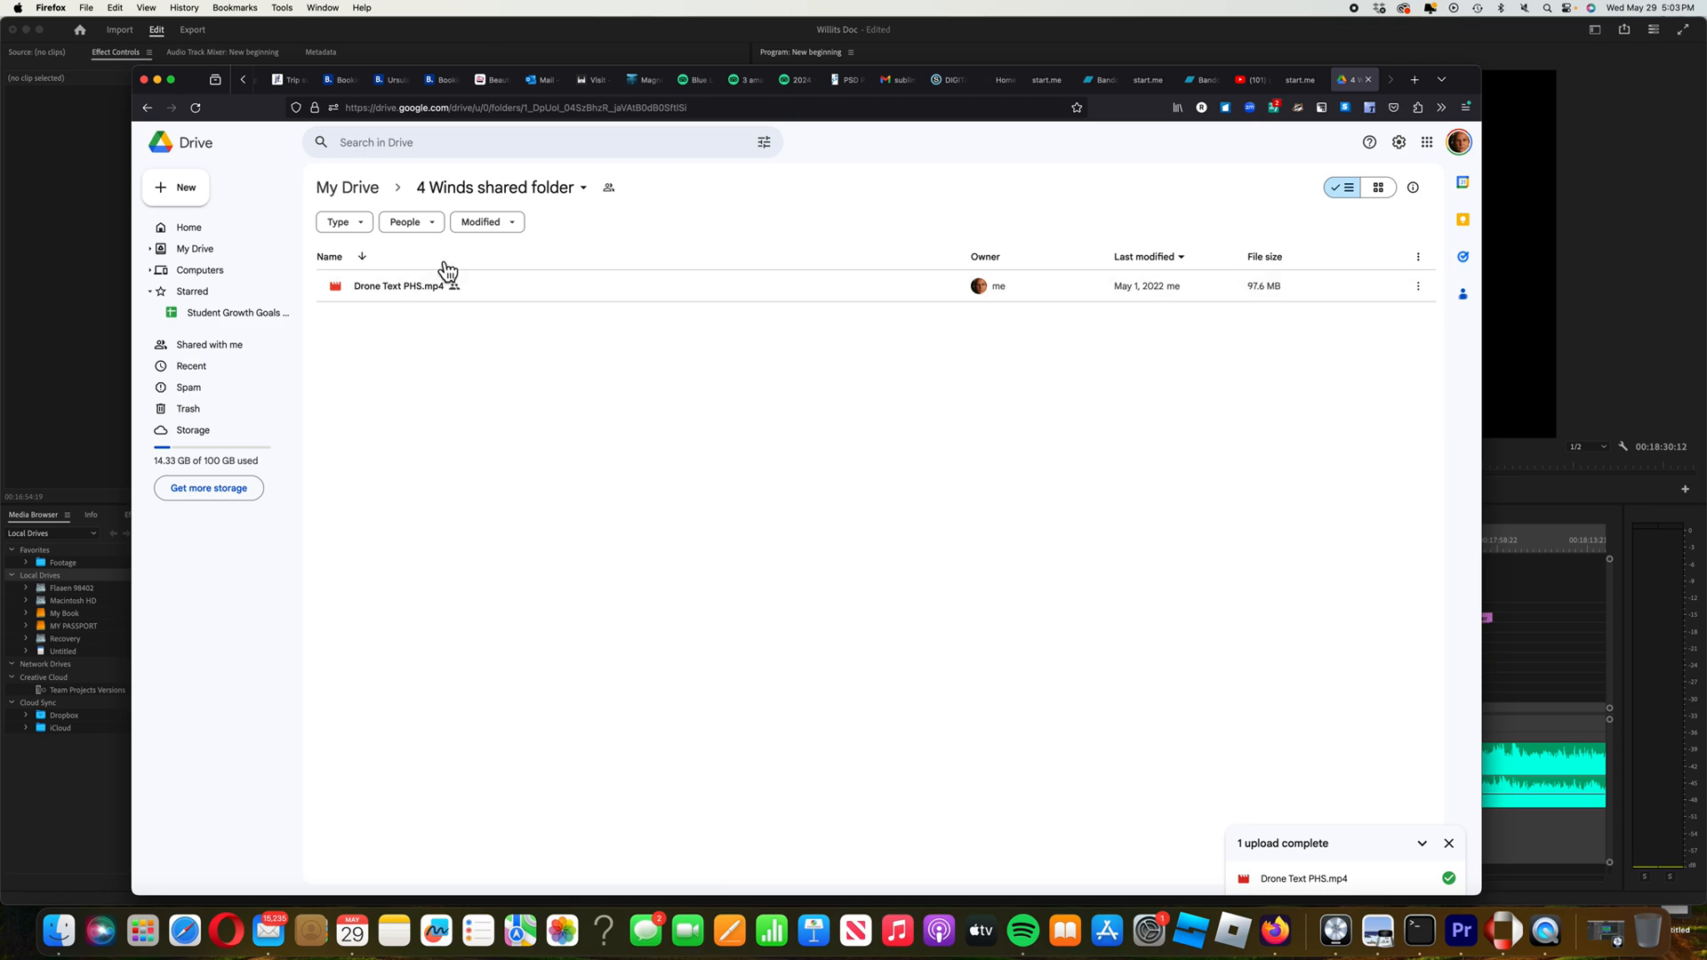
{"action": "left_click", "coordinate": [198, 197]}
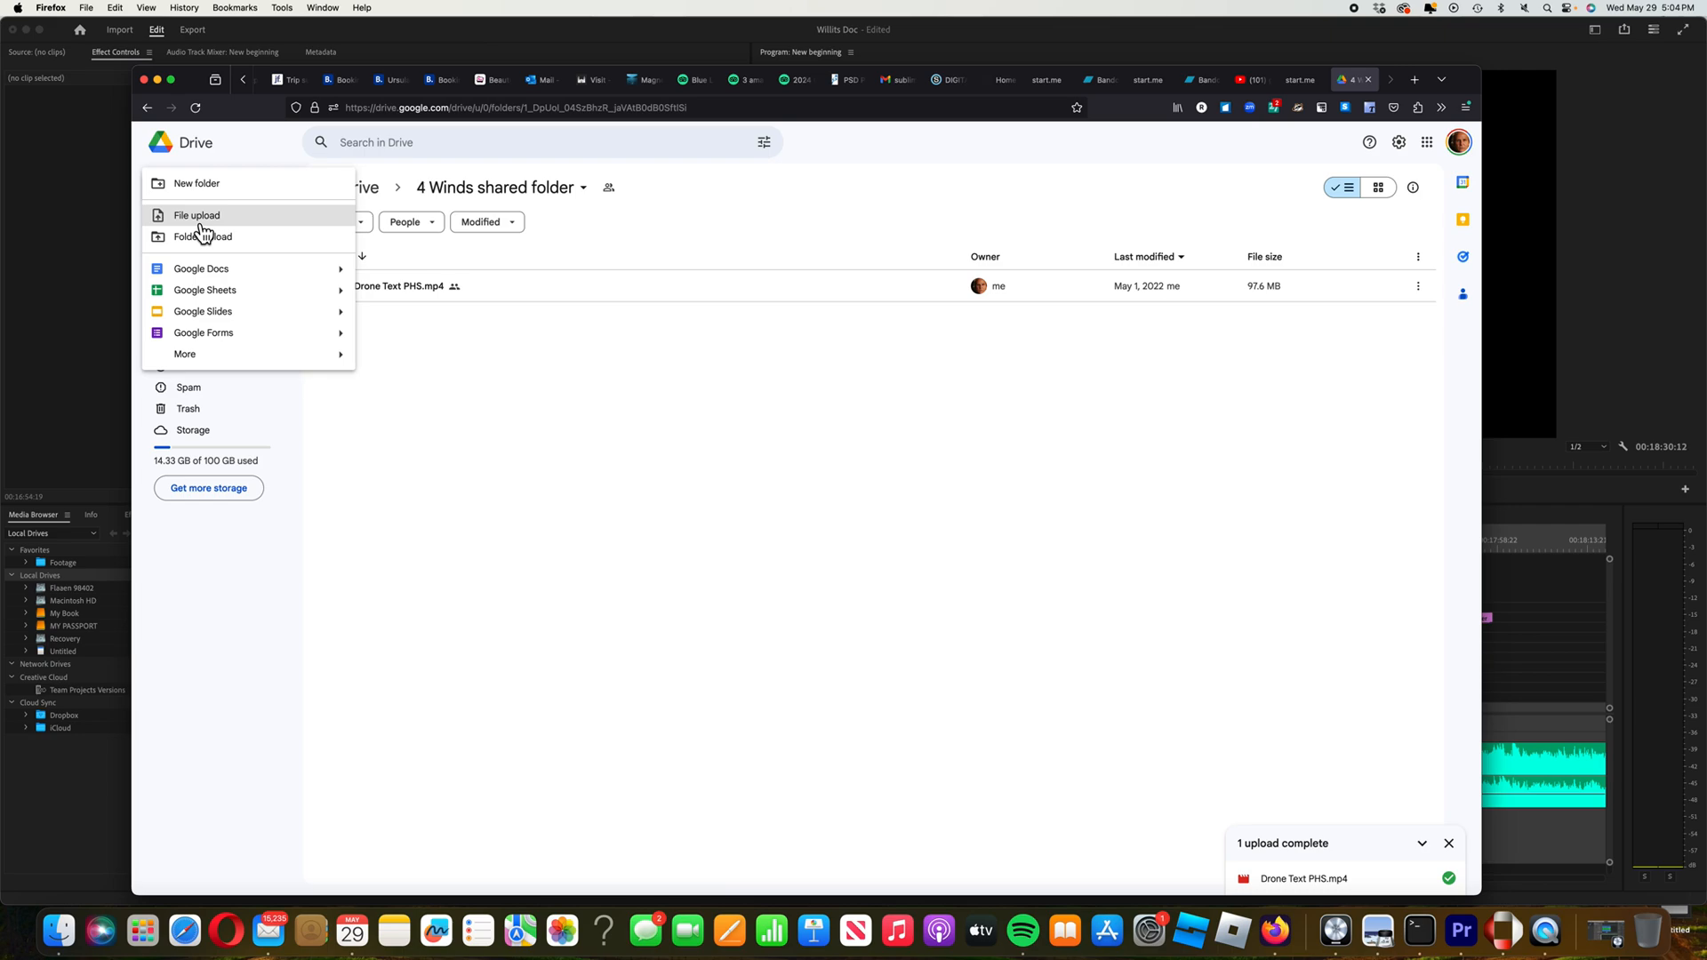
{"action": "left_click", "coordinate": [200, 223]}
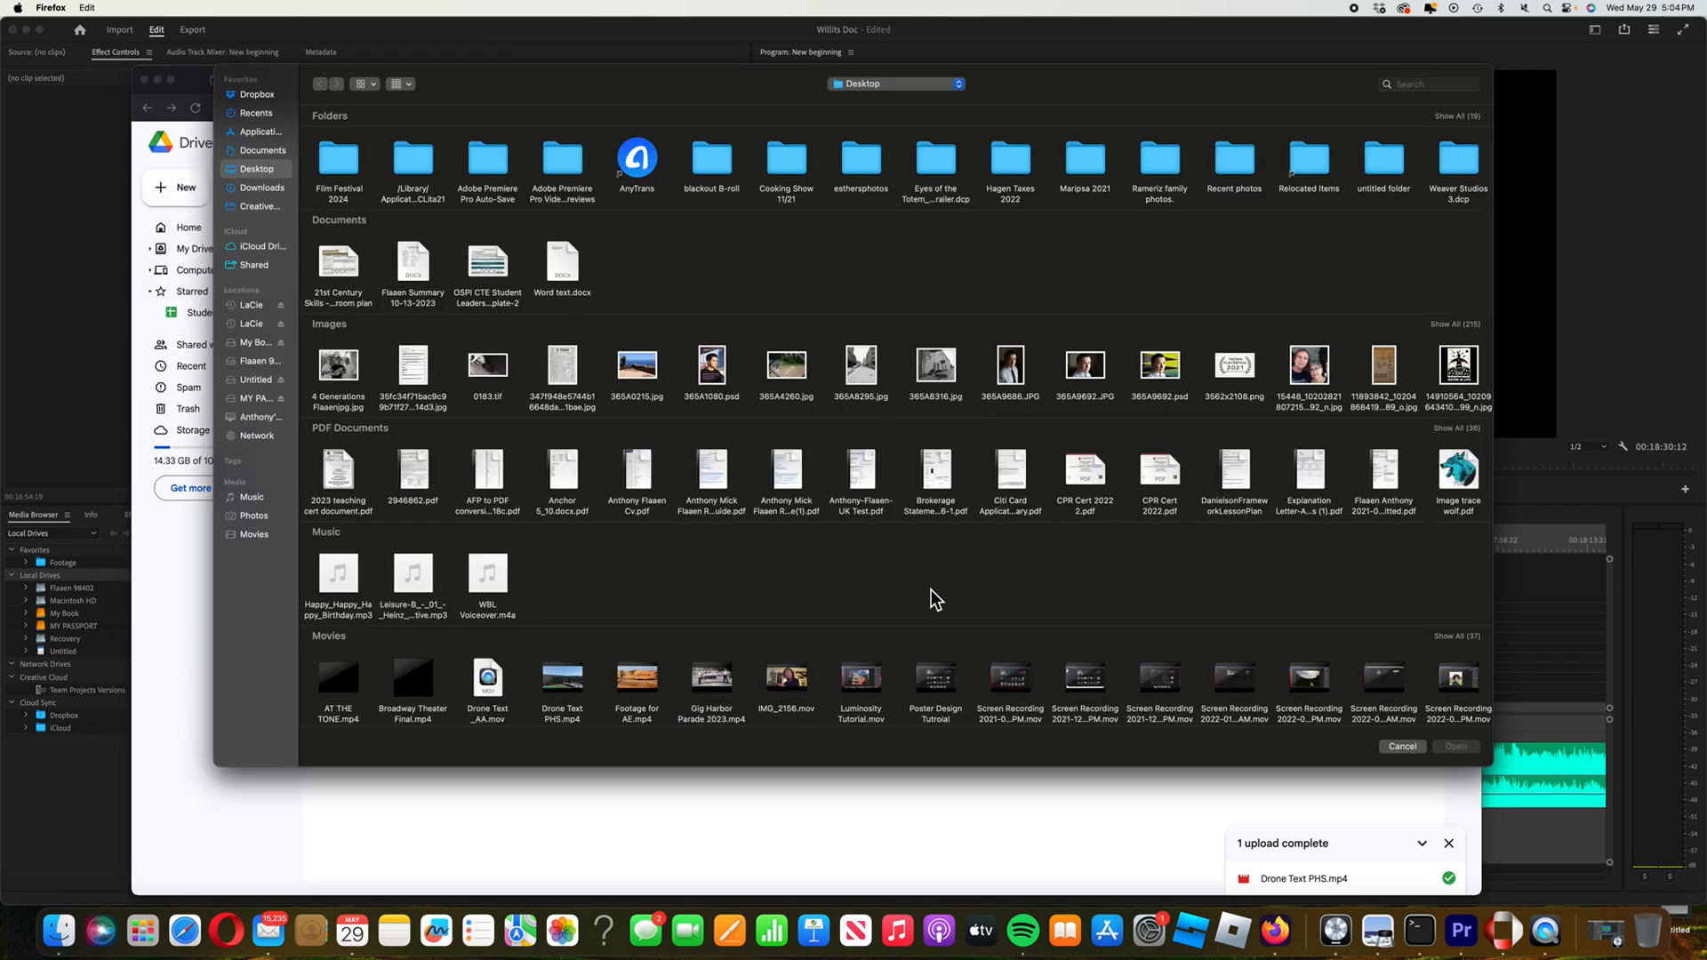
Browse the Desktop for a screen recording in the Open dialog, then cancel without uploading
{"action": "scroll", "coordinate": [947, 597], "scroll_direction": "down", "scroll_amount": 3}
{"action": "scroll", "coordinate": [947, 597], "scroll_direction": "down", "scroll_amount": 3}
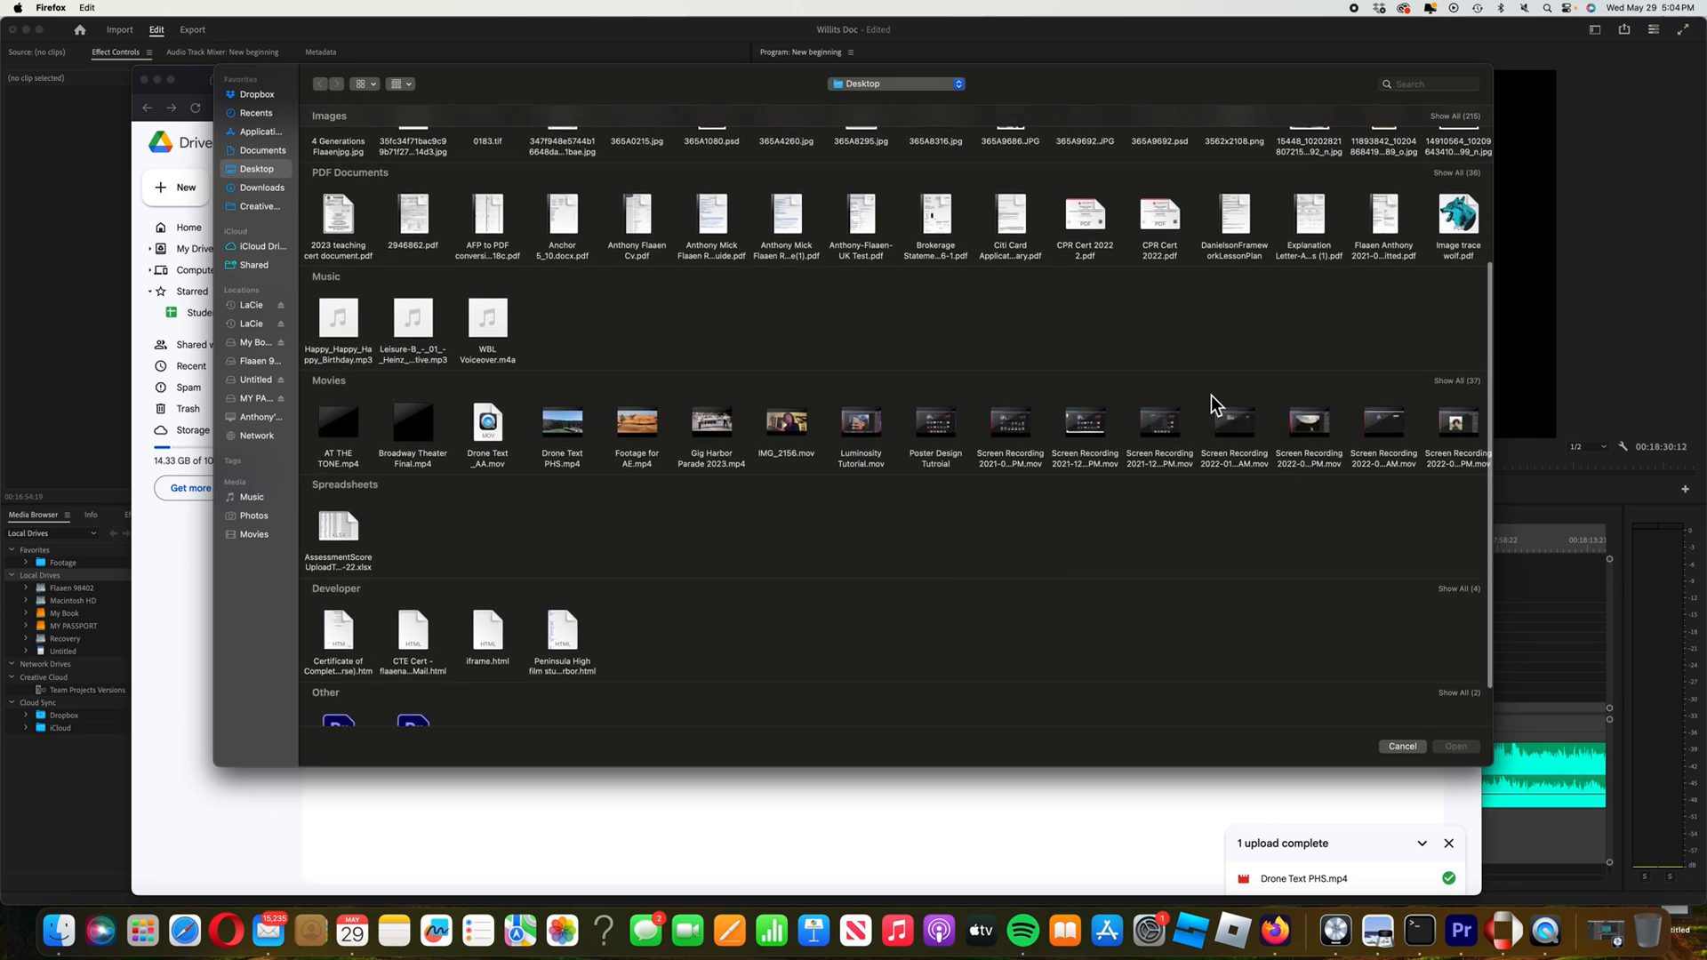
{"action": "left_click_drag", "start_coordinate": [1251, 391], "coordinate": [1272, 427]}
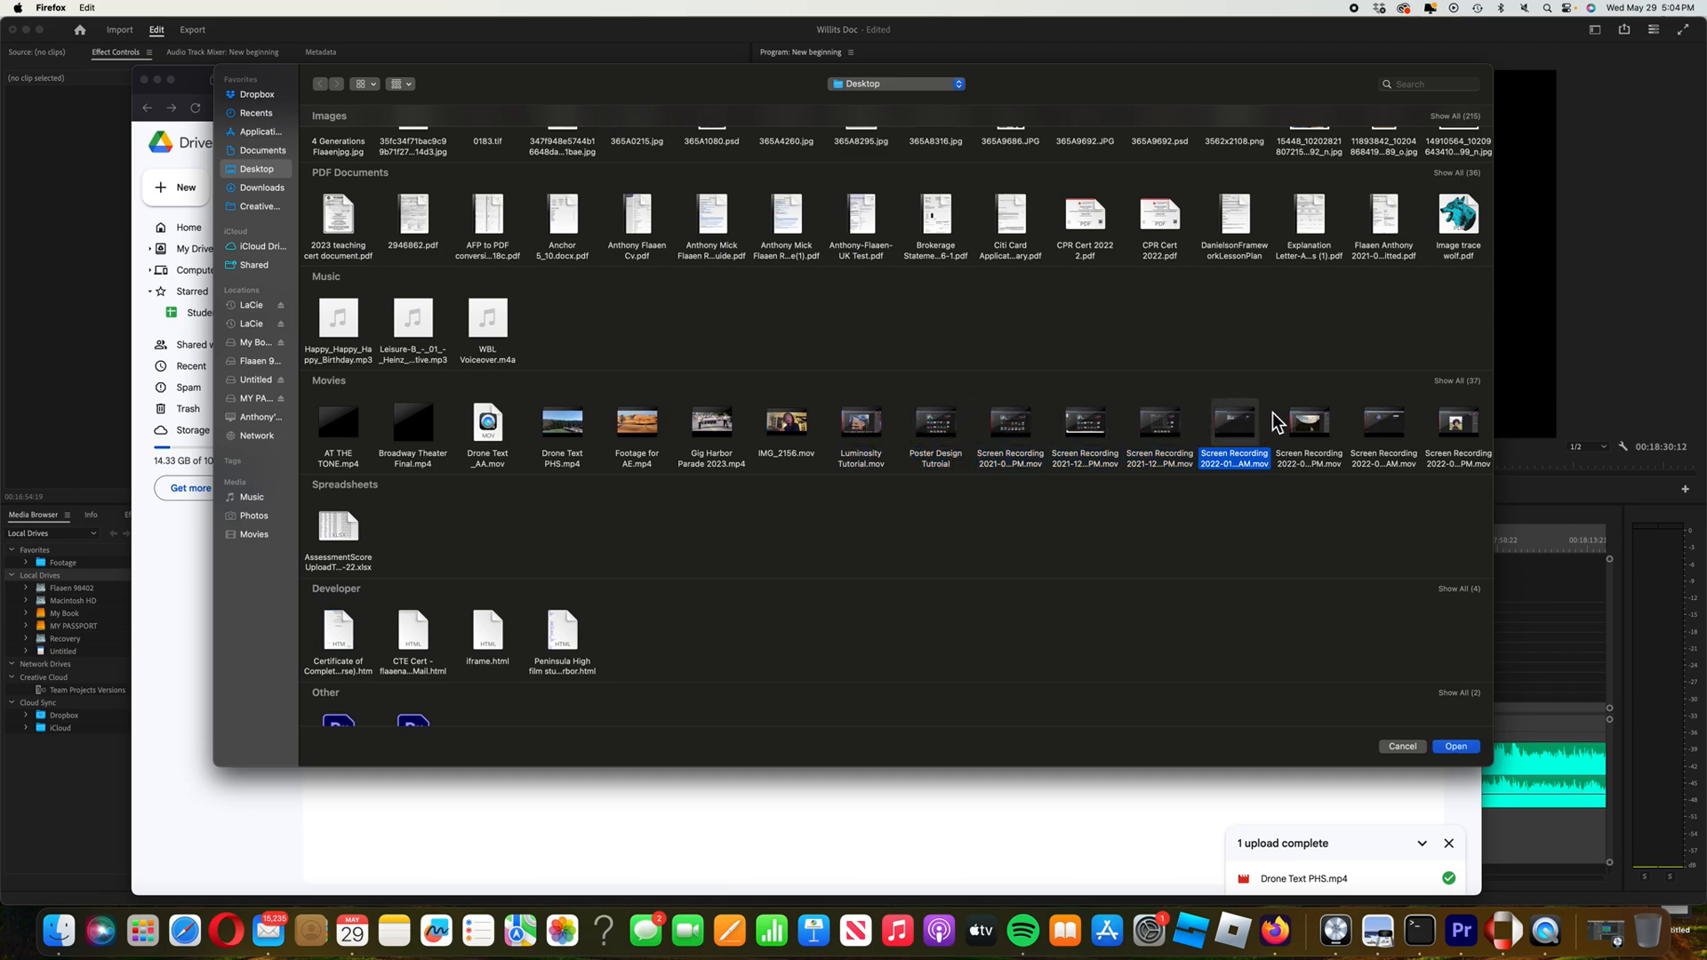
{"action": "mouse_move", "coordinate": [1256, 436]}
{"action": "left_click", "coordinate": [1403, 747]}
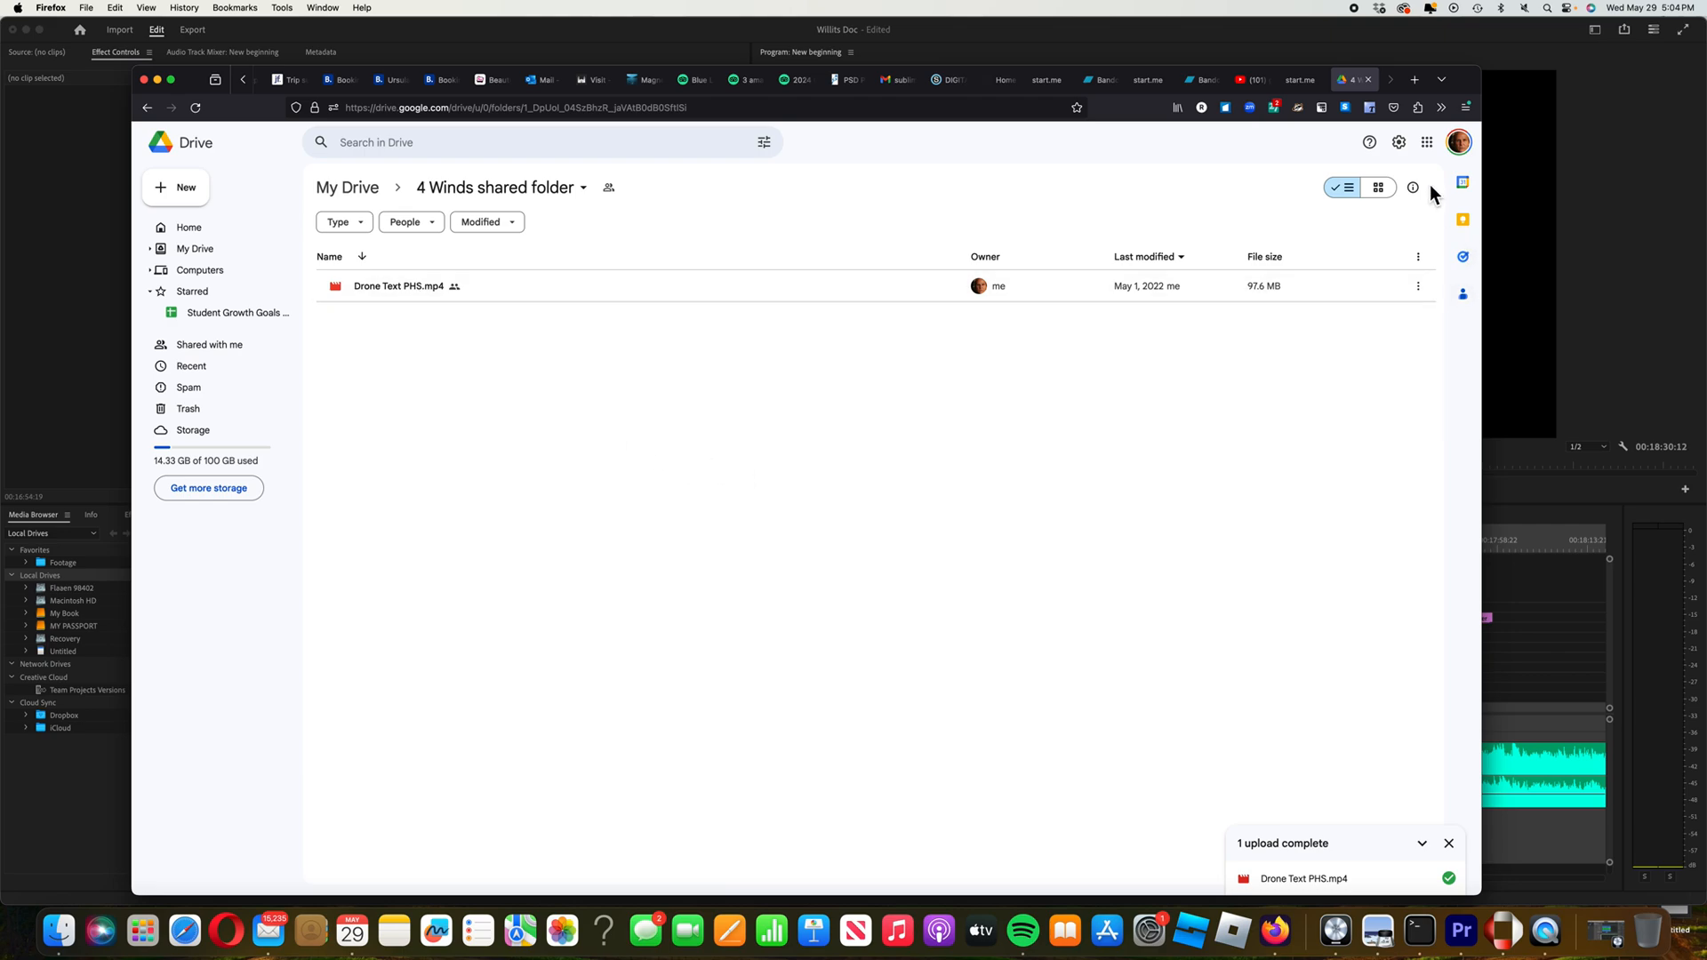
Glance at the Outlook reply draft, then reopen the 4 Winds shared folder from My Drive
{"action": "left_click", "coordinate": [559, 88]}
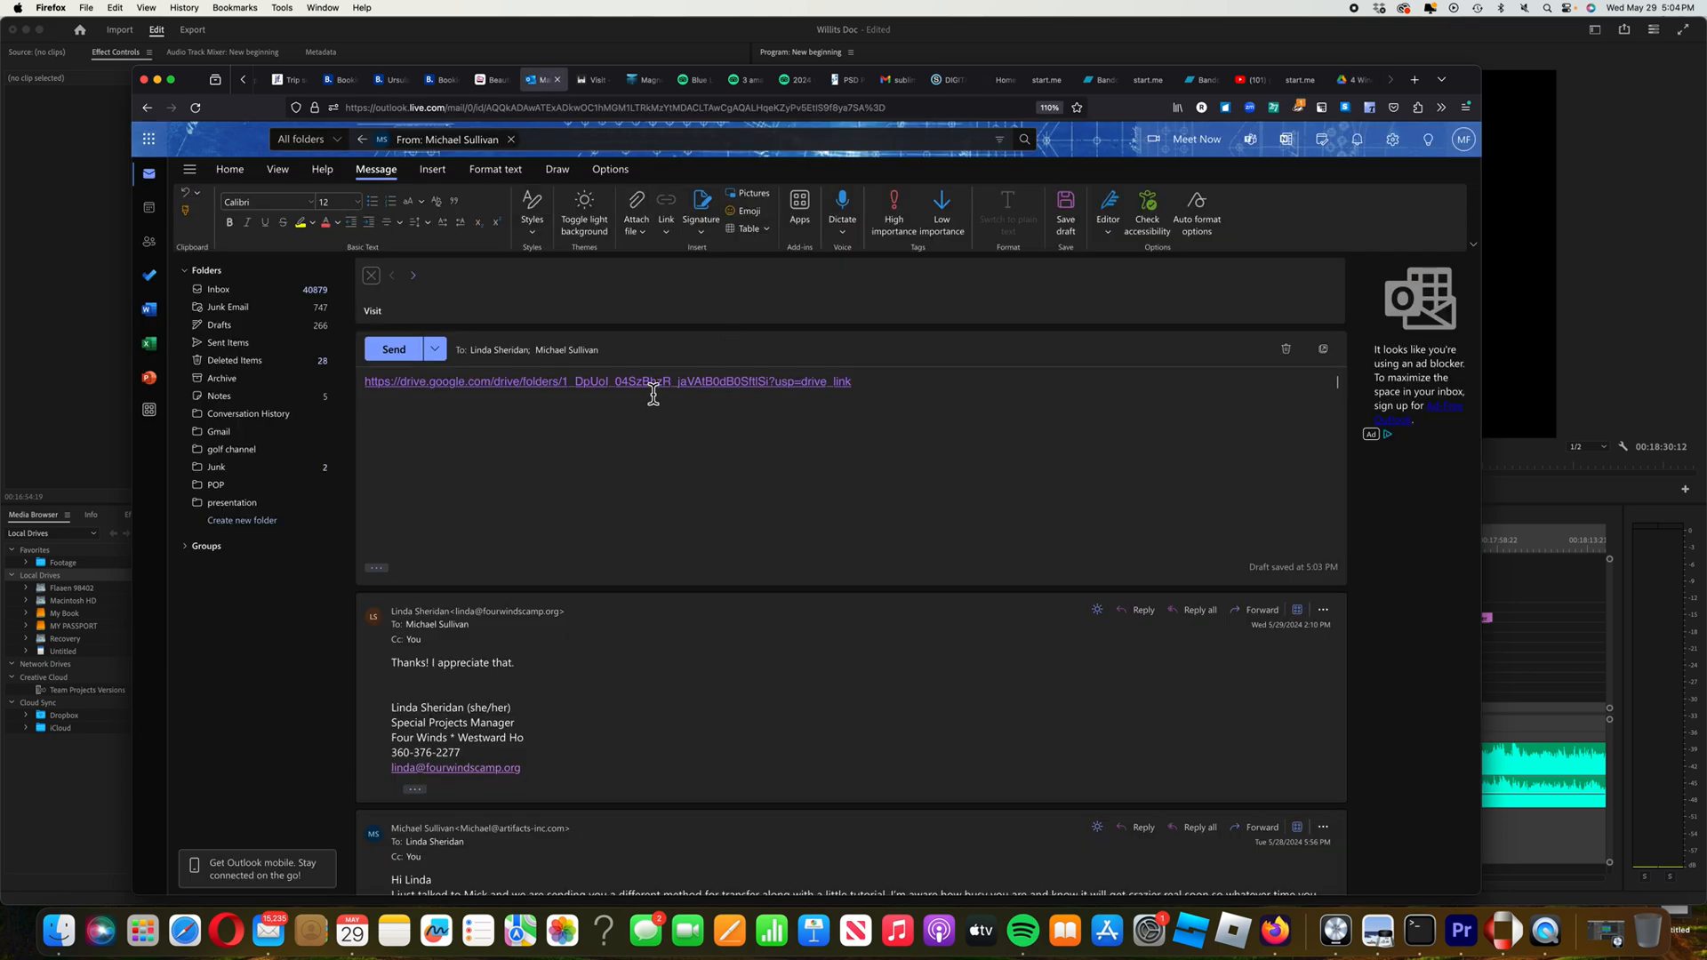
{"action": "left_click", "coordinate": [1364, 85]}
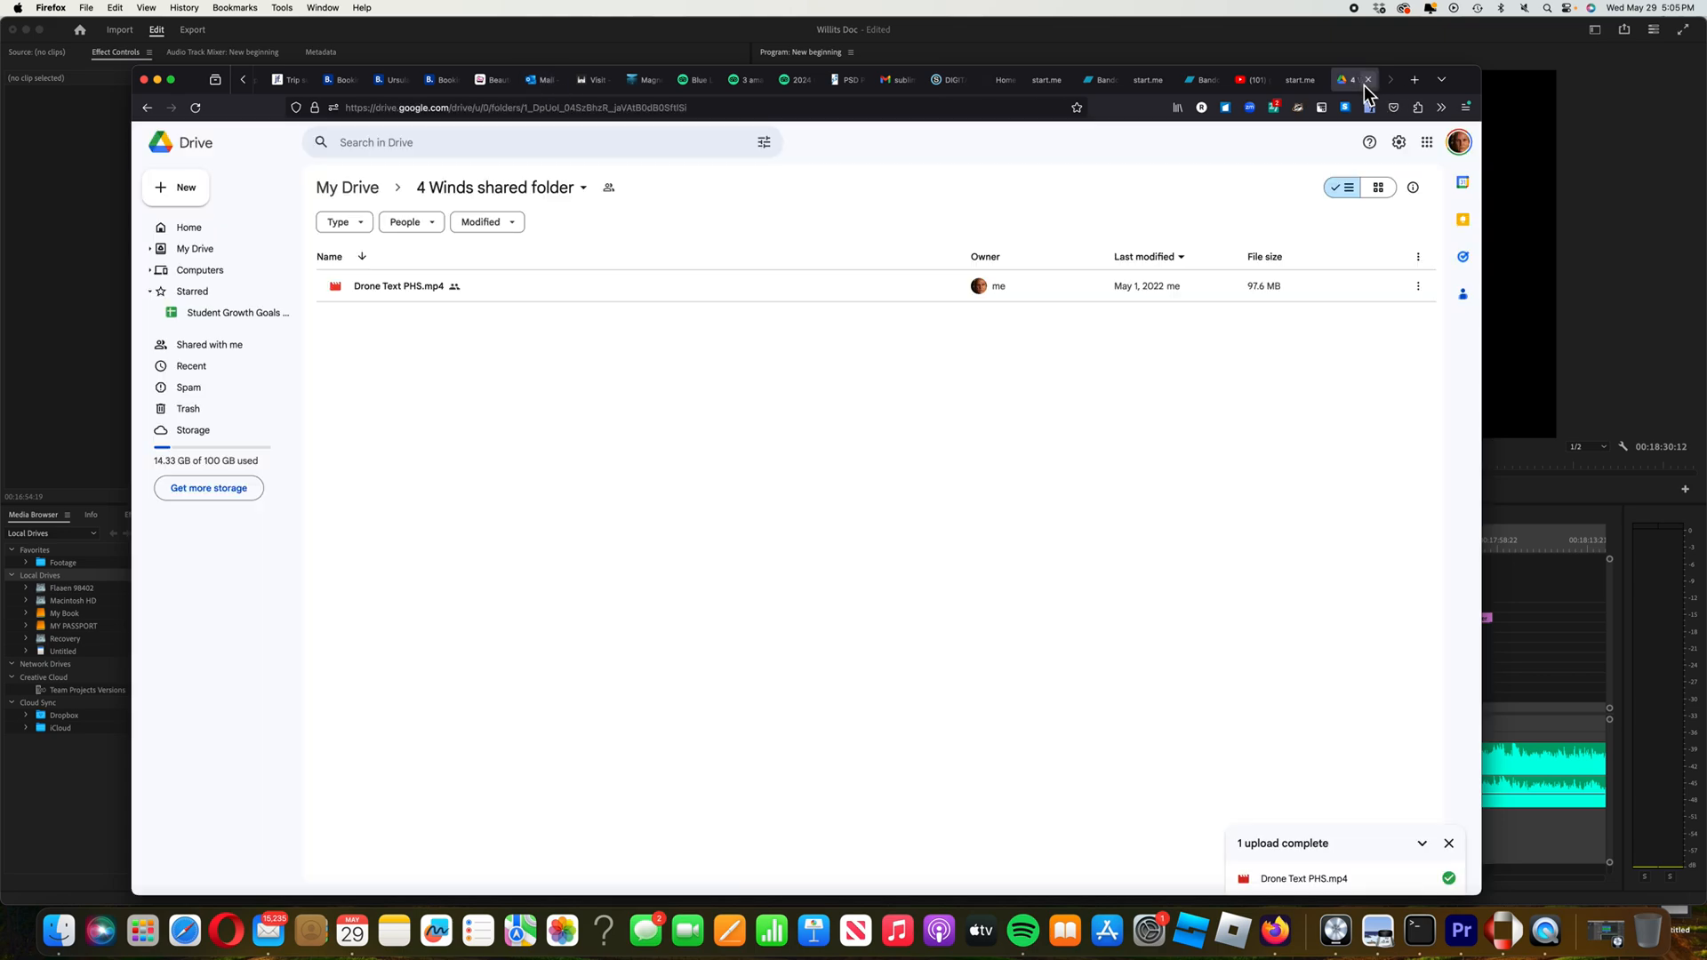
{"action": "left_click", "coordinate": [197, 255]}
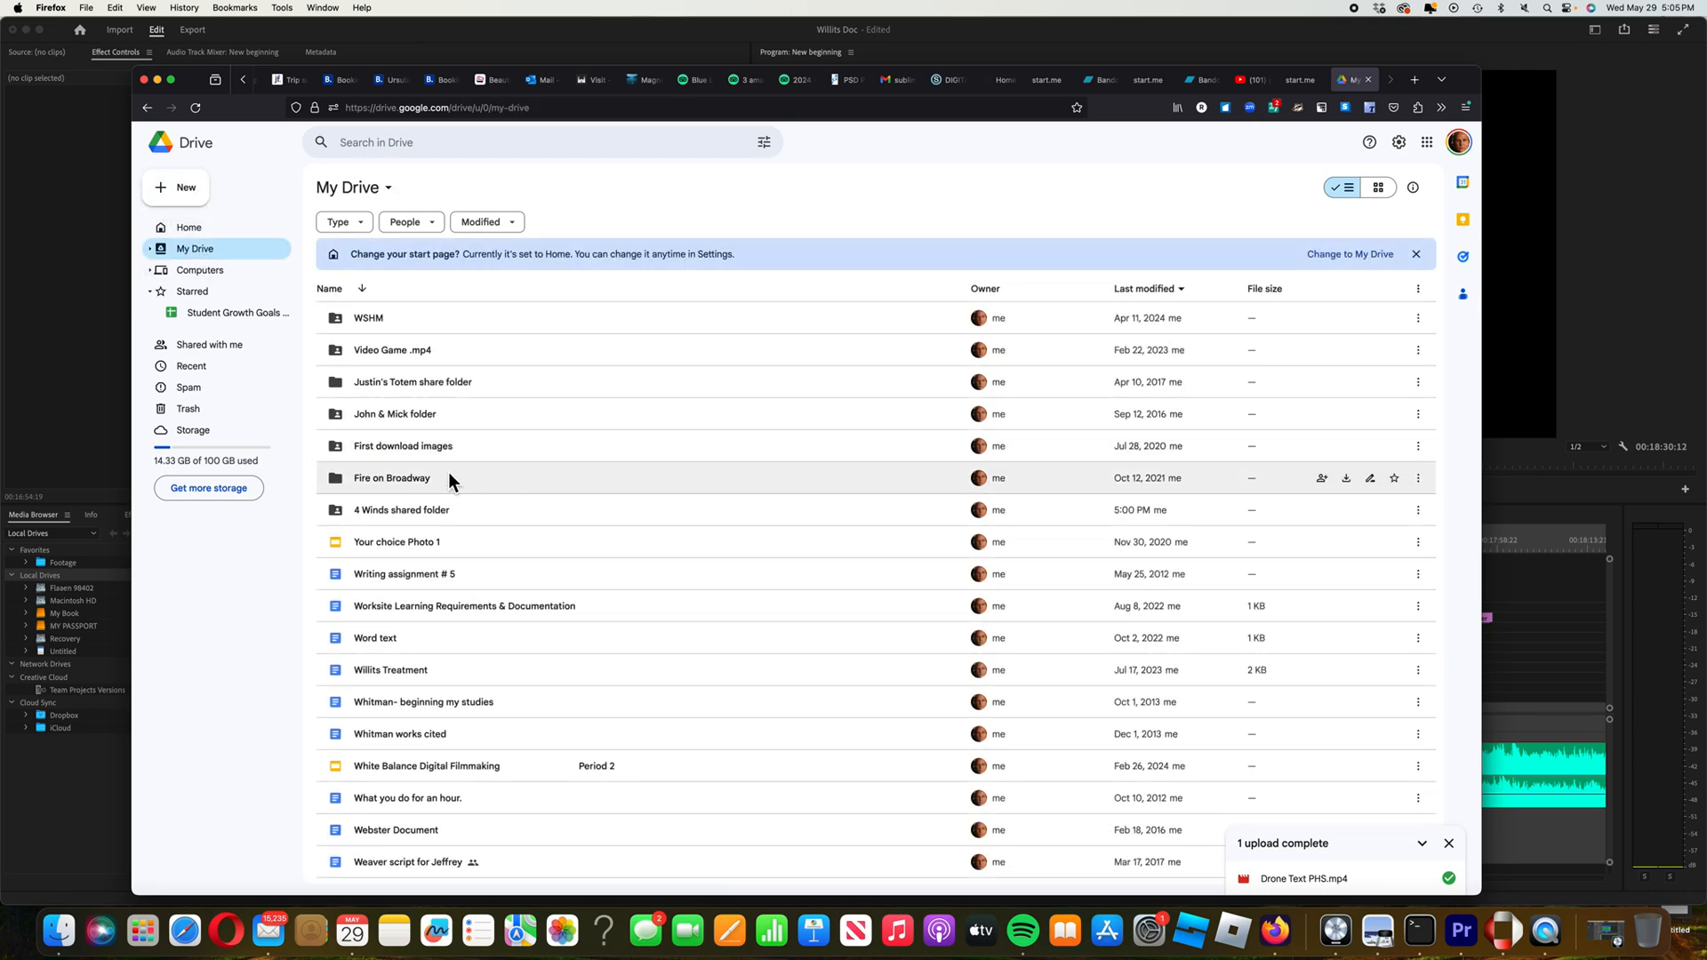
{"action": "double_click", "coordinate": [498, 513]}
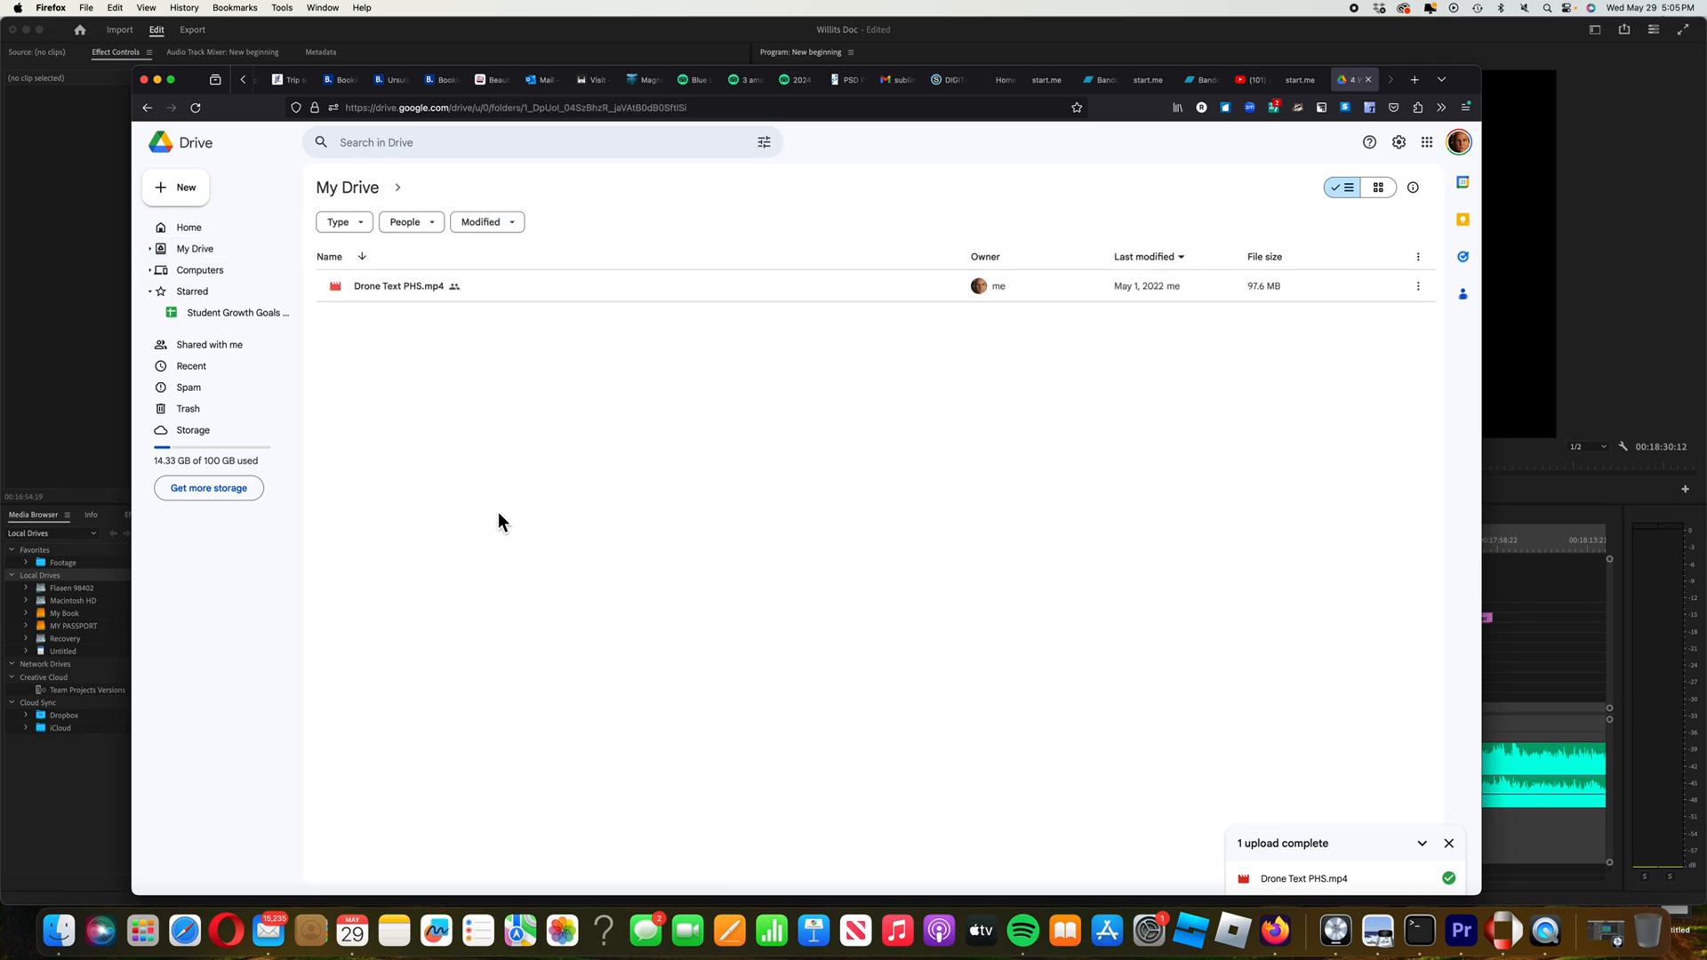
Look over Drone Text PHS.mp4's actions and the New menu, closing both unchanged
{"action": "right_click", "coordinate": [407, 286]}
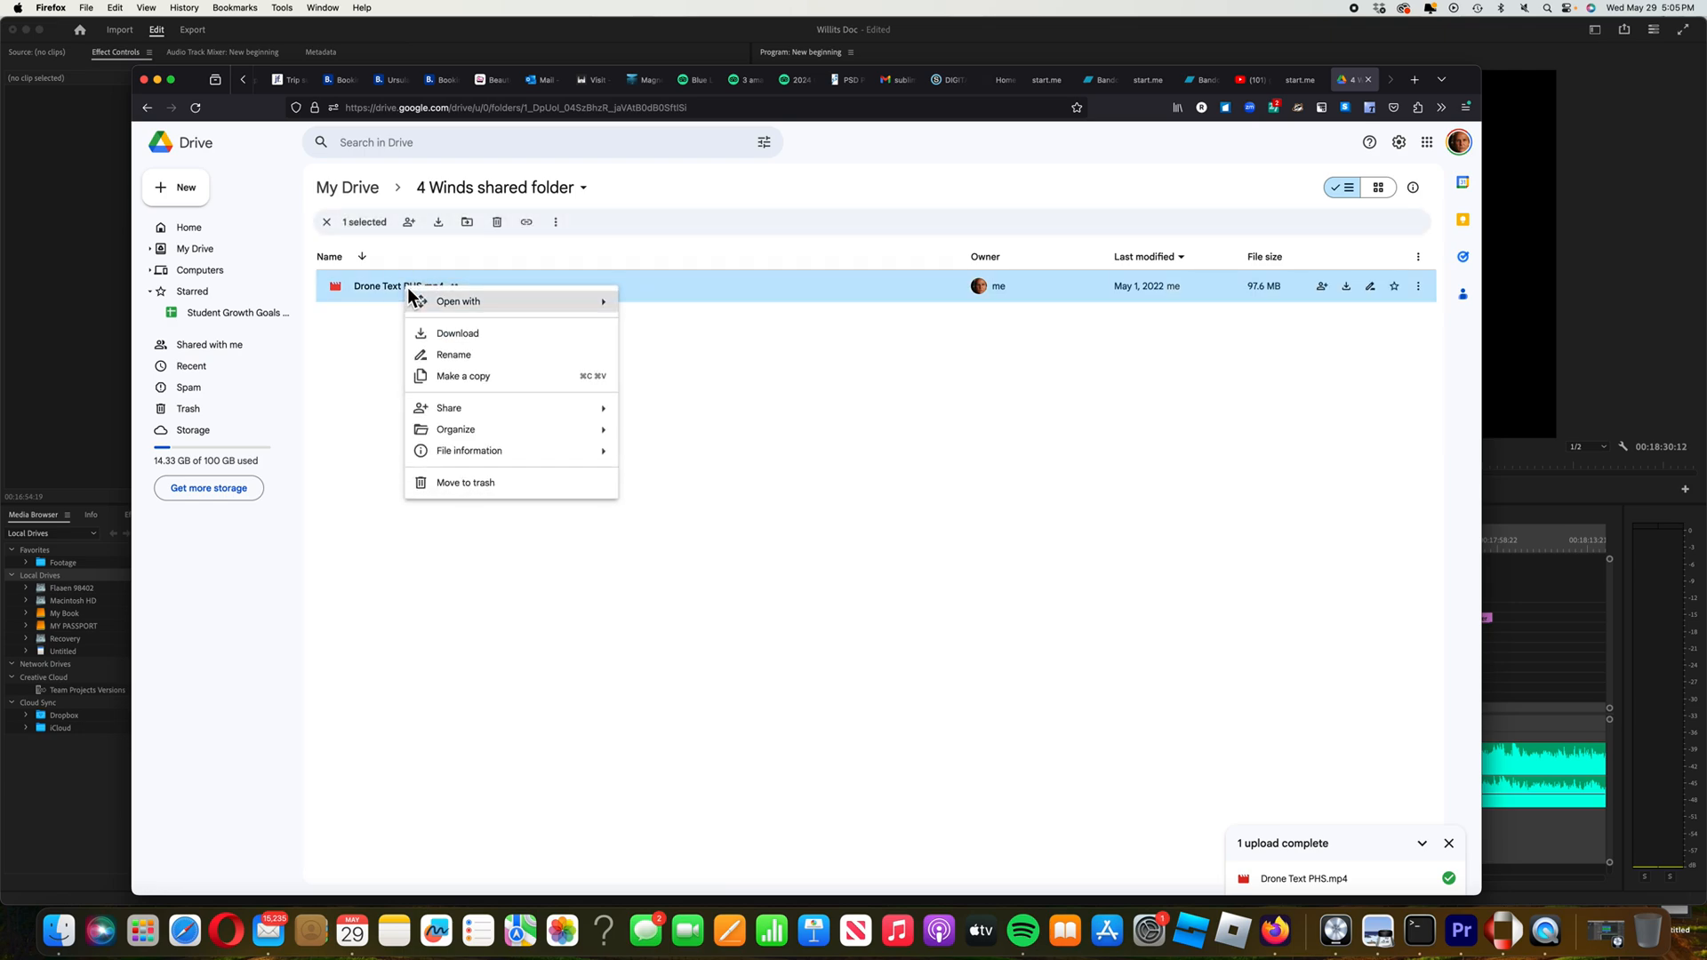
{"action": "left_click", "coordinate": [366, 329]}
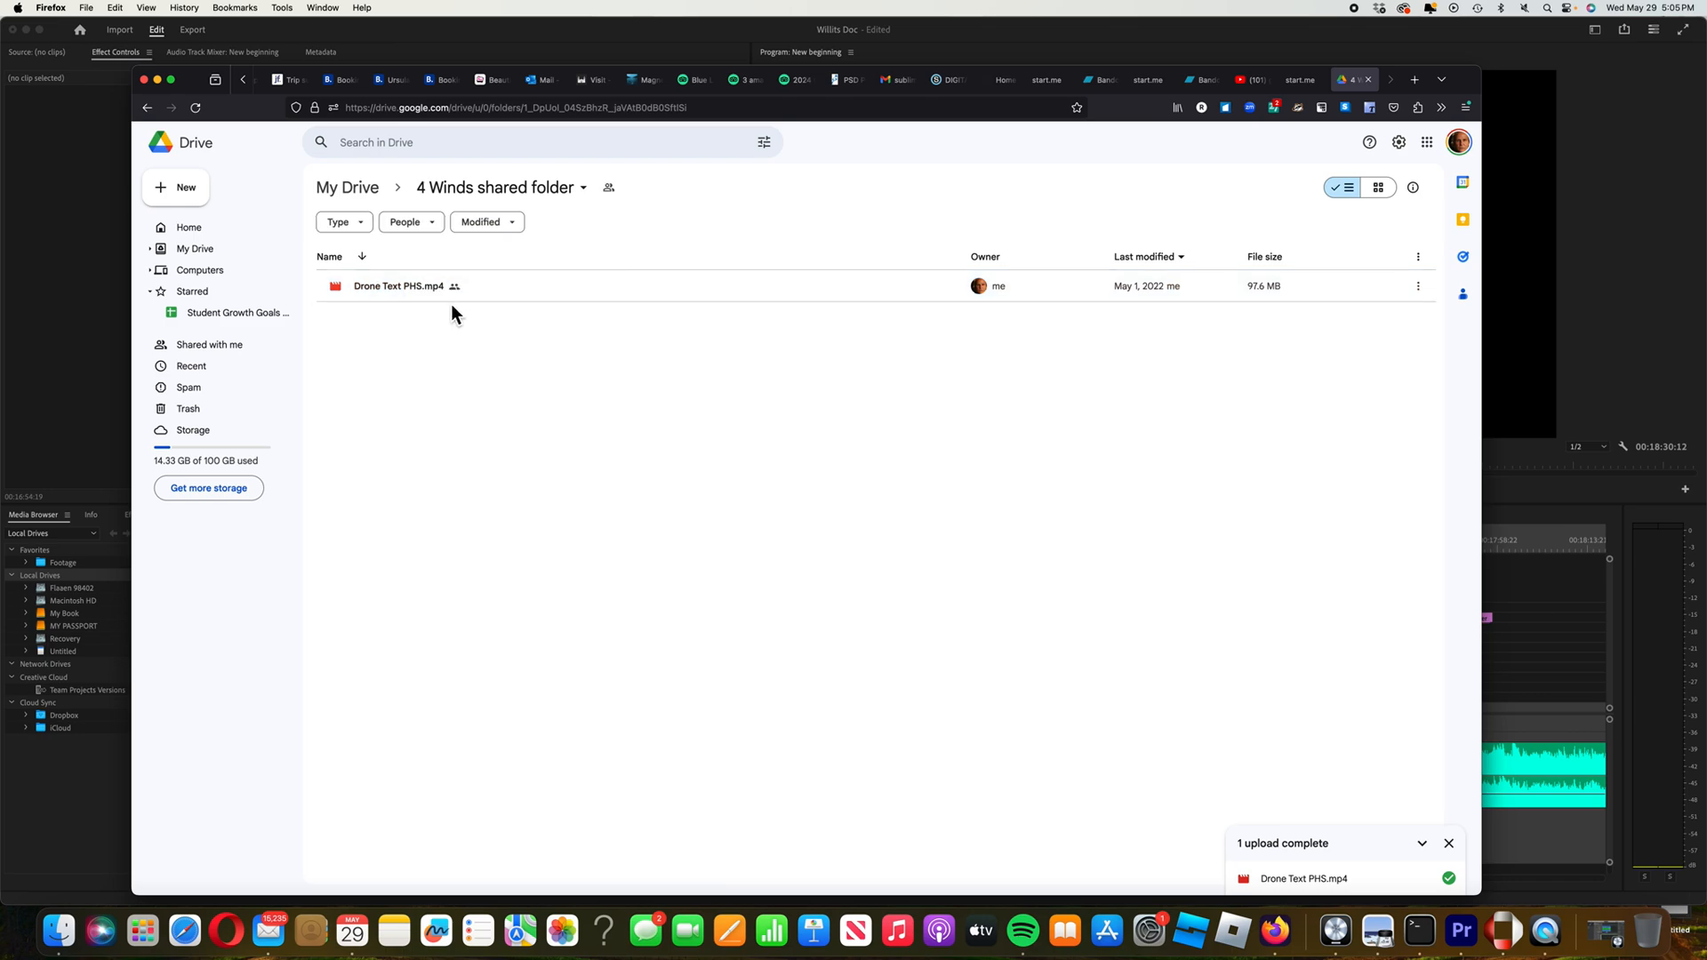
{"action": "left_click", "coordinate": [197, 203]}
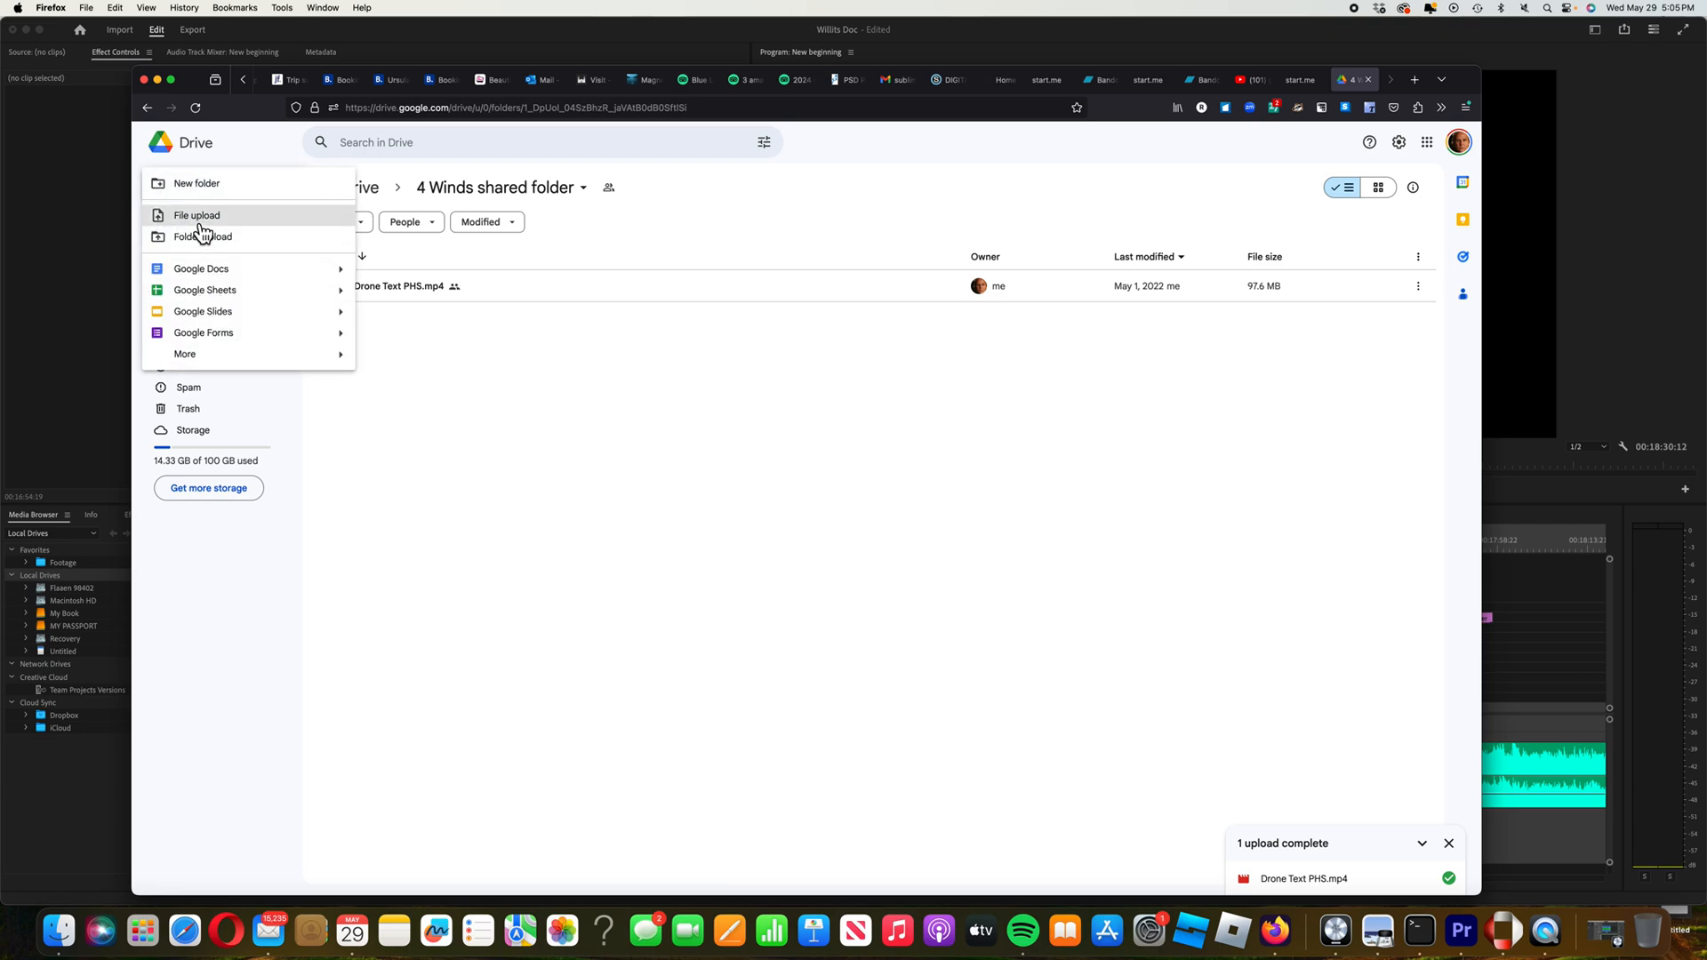
{"action": "left_click", "coordinate": [685, 501]}
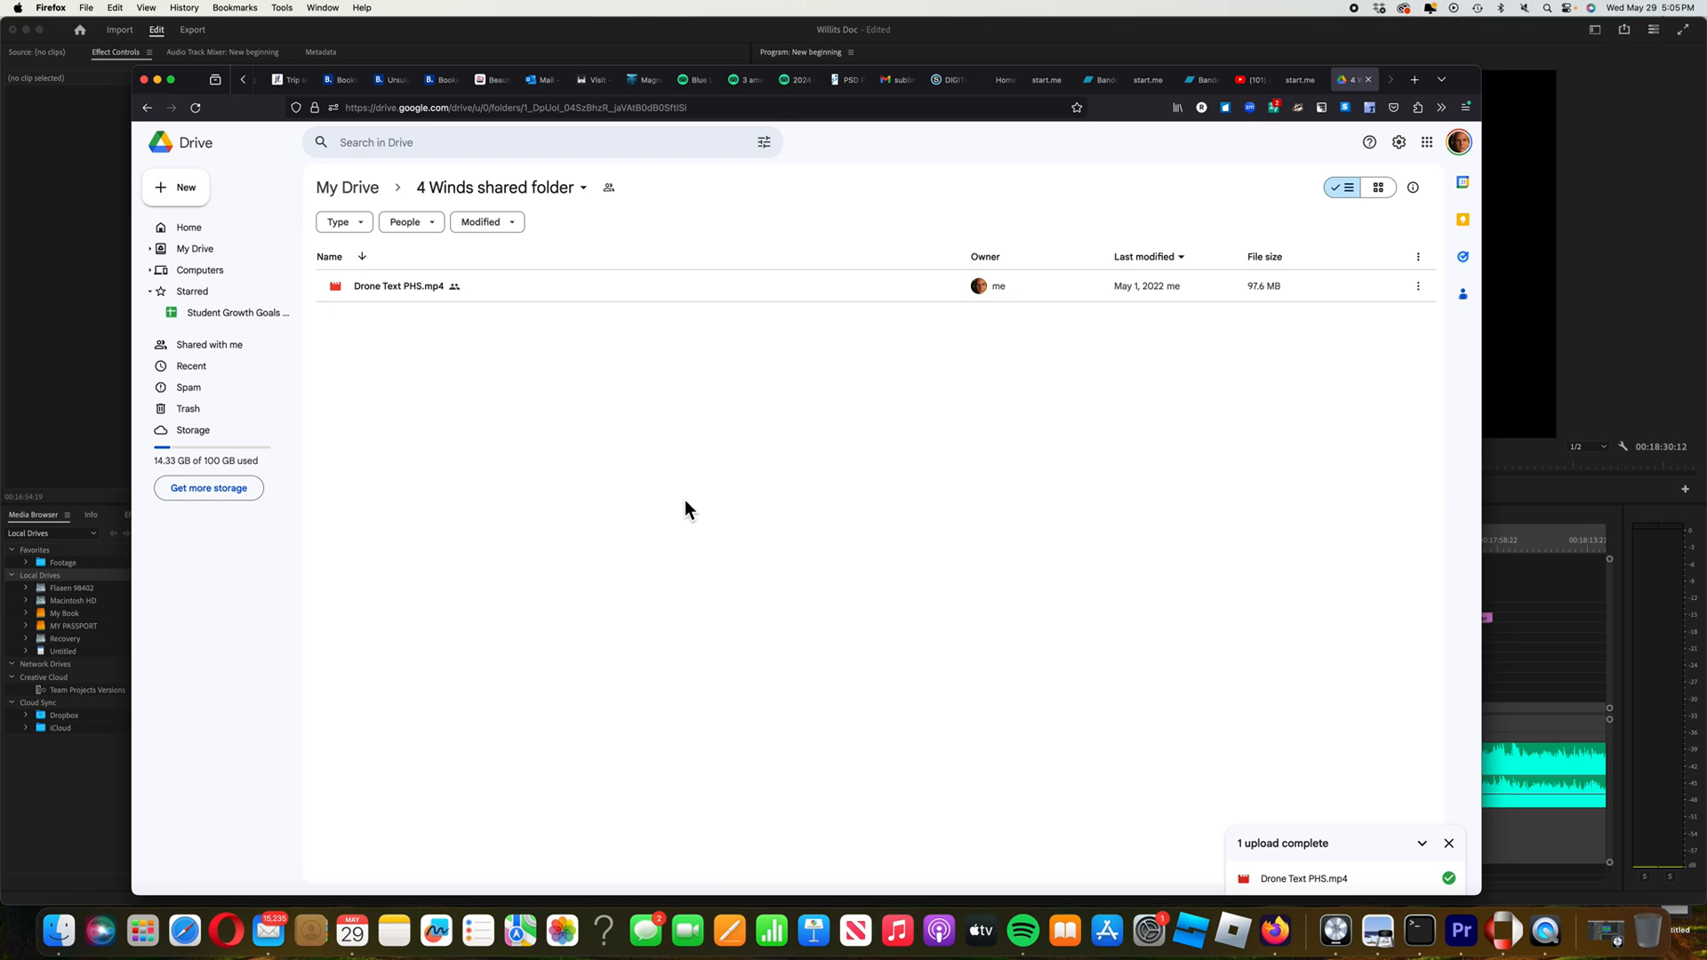